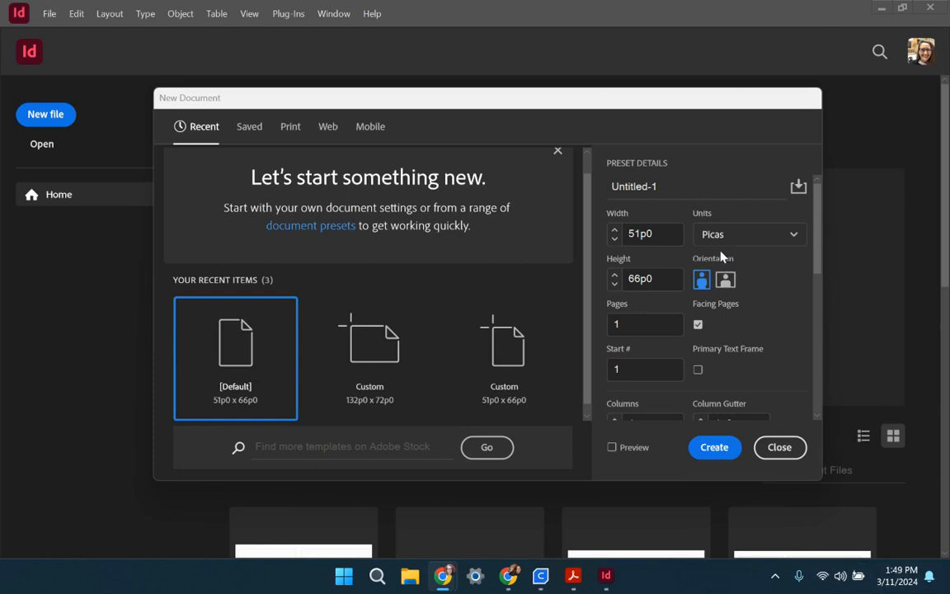
{"action": "left_click", "coordinate": [778, 447]}
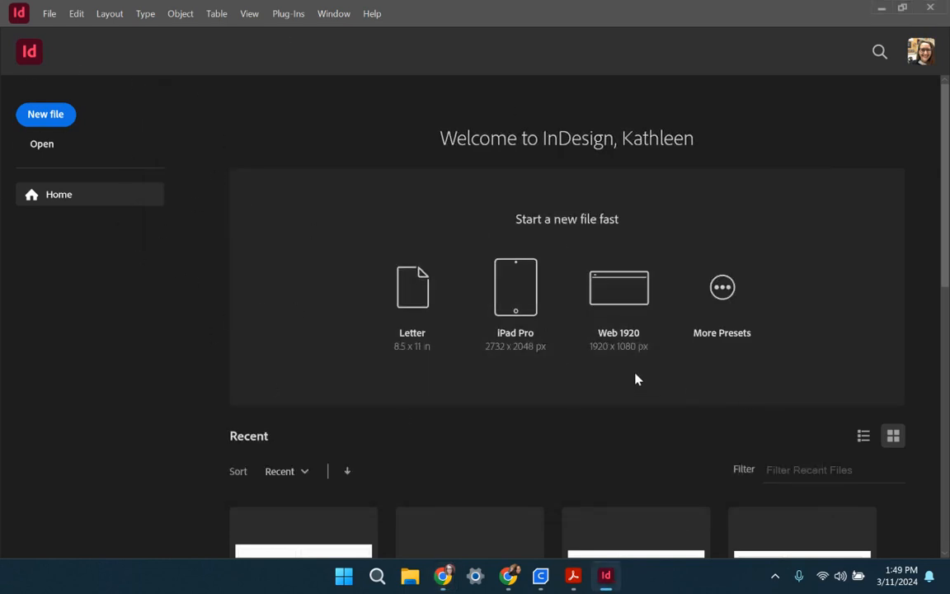
{"action": "scroll", "coordinate": [635, 379], "scroll_direction": "down", "scroll_amount": 1}
{"action": "scroll", "coordinate": [635, 378], "scroll_direction": "up", "scroll_amount": 1}
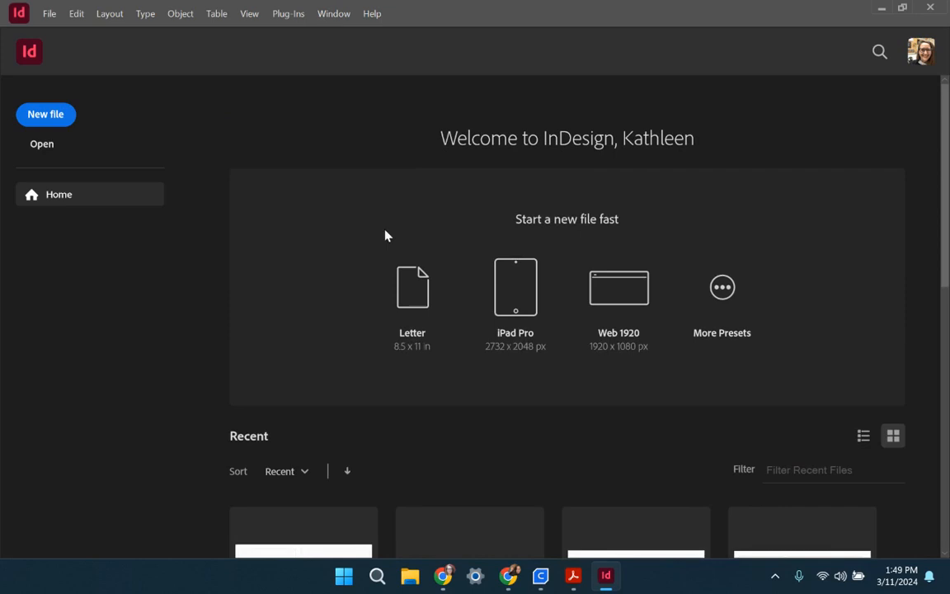
Start a new document from the default preset and name it KTT_Practice_Layout
{"action": "left_click", "coordinate": [50, 117]}
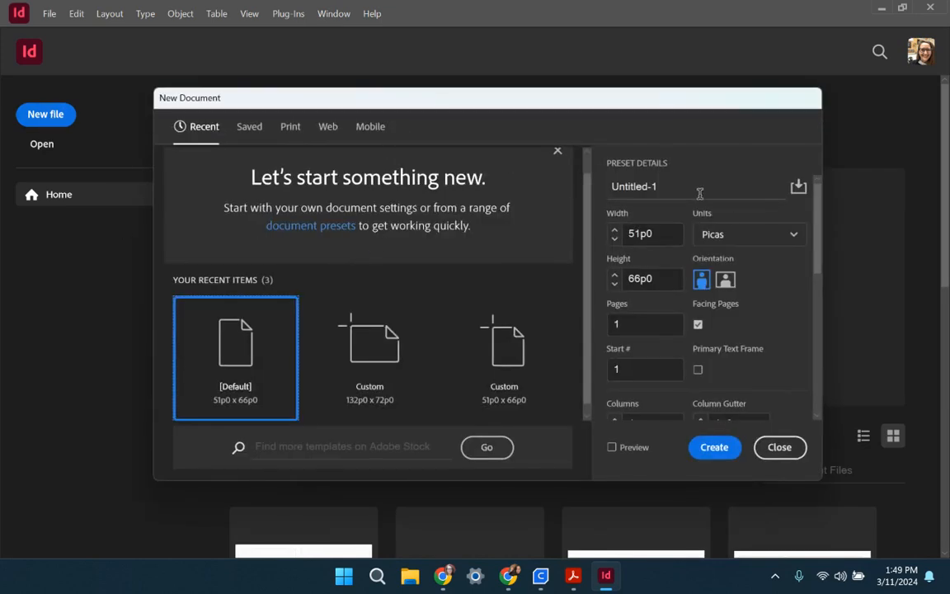
{"action": "scroll", "coordinate": [615, 239], "scroll_direction": "down", "scroll_amount": 1}
{"action": "scroll", "coordinate": [684, 243], "scroll_direction": "up", "scroll_amount": 1}
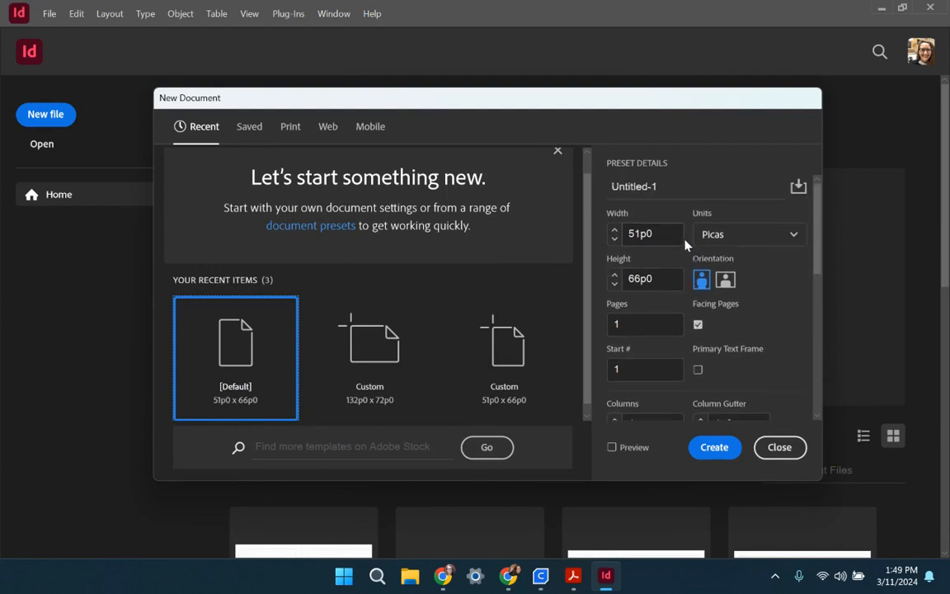
{"action": "left_click", "coordinate": [669, 185]}
{"action": "triple_click", "coordinate": [669, 186]}
{"action": "key", "text": "BackSpace"}
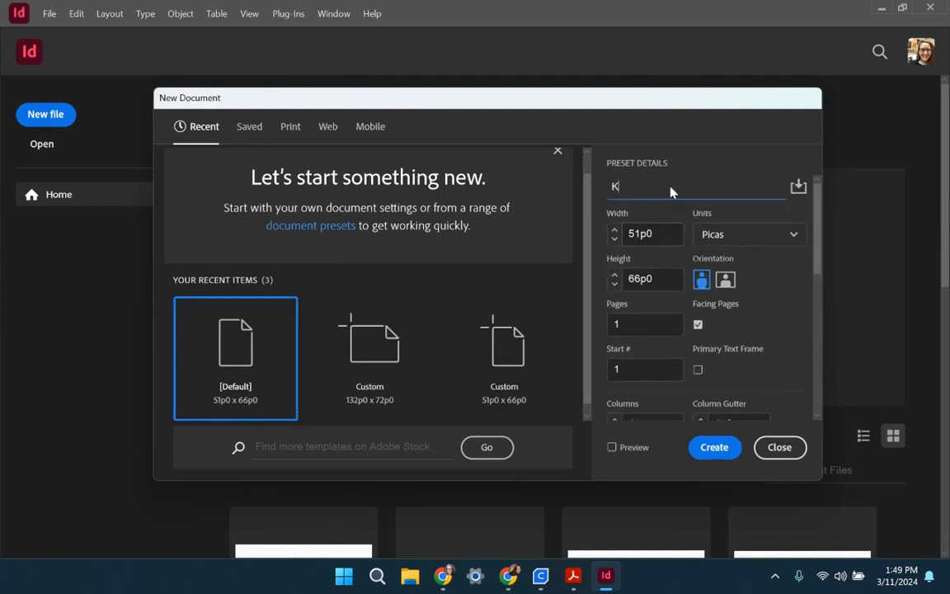
{"action": "type", "text": "KTT-"}
{"action": "key", "text": "BackSpace"}
{"action": "type", "text": "_Practice_Layout"}
Set the units to inches and the page count to 8, and create the letter-size facing-pages document
{"action": "left_click", "coordinate": [714, 237]}
{"action": "left_click", "coordinate": [716, 311]}
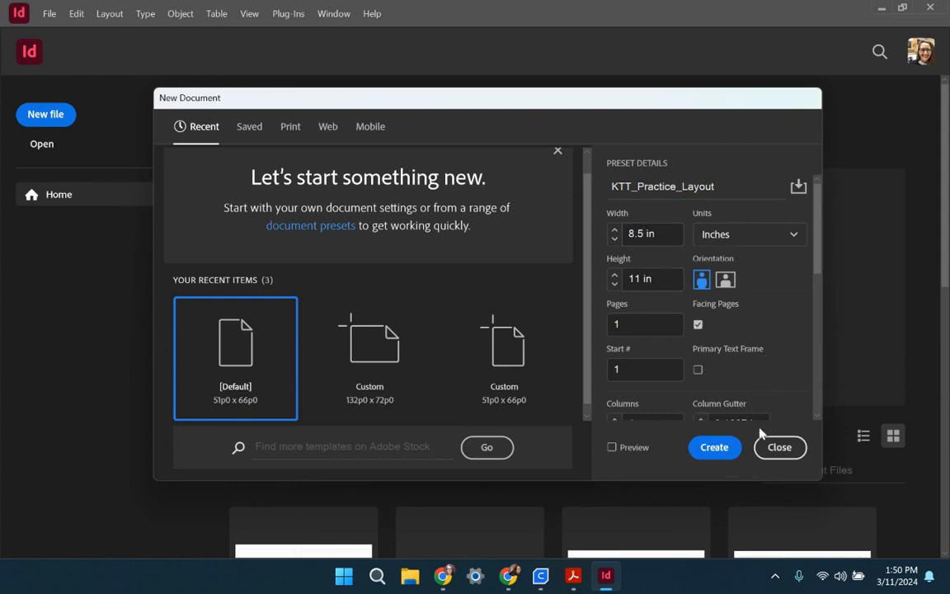
{"action": "scroll", "coordinate": [750, 345], "scroll_direction": "down", "scroll_amount": 1}
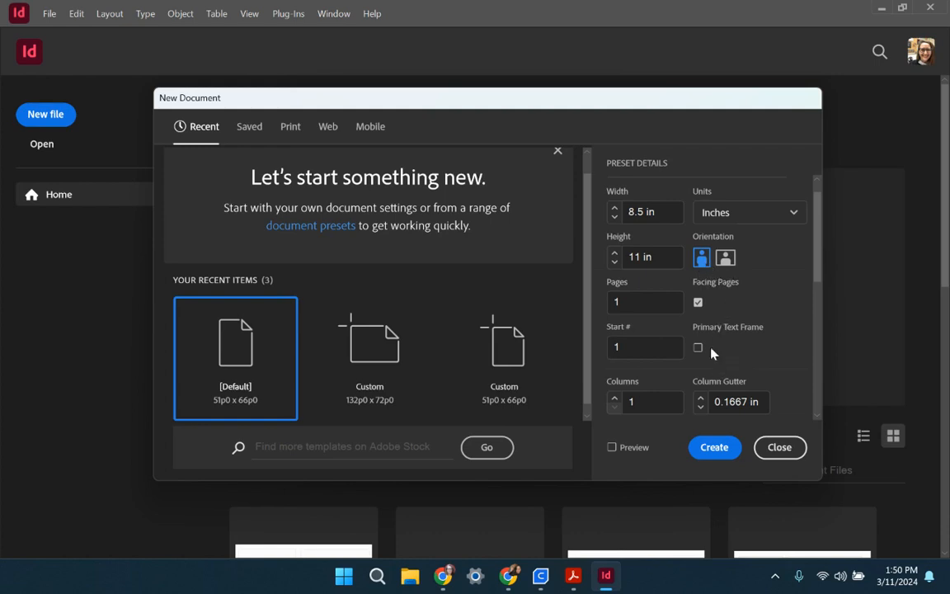
{"action": "left_click", "coordinate": [639, 302]}
{"action": "left_click", "coordinate": [714, 450]}
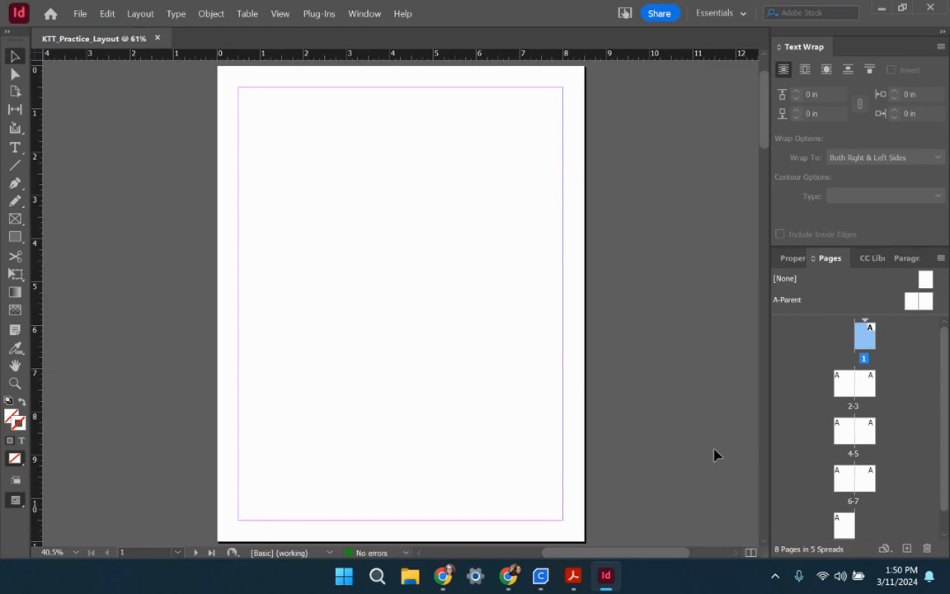
Examine how the document's pages are arranged in spreads, from the single first page to the last one
{"action": "key", "text": "ctrl+minus"}
{"action": "key", "text": "ctrl+minus"}
{"action": "key", "text": "ctrl+minus"}
{"action": "key", "text": "ctrl+minus"}
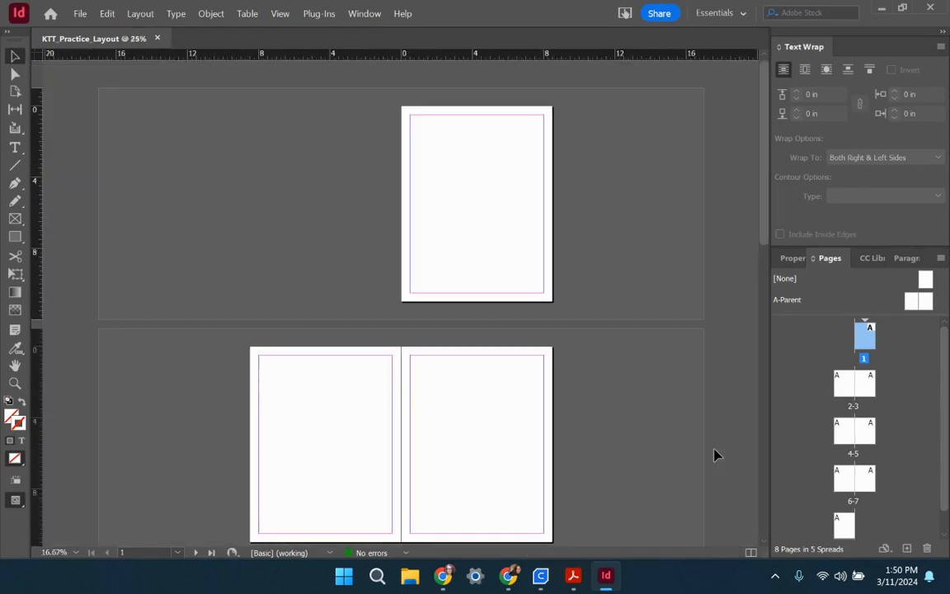
{"action": "key", "text": "ctrl+equal"}
{"action": "key", "text": "ctrl+equal"}
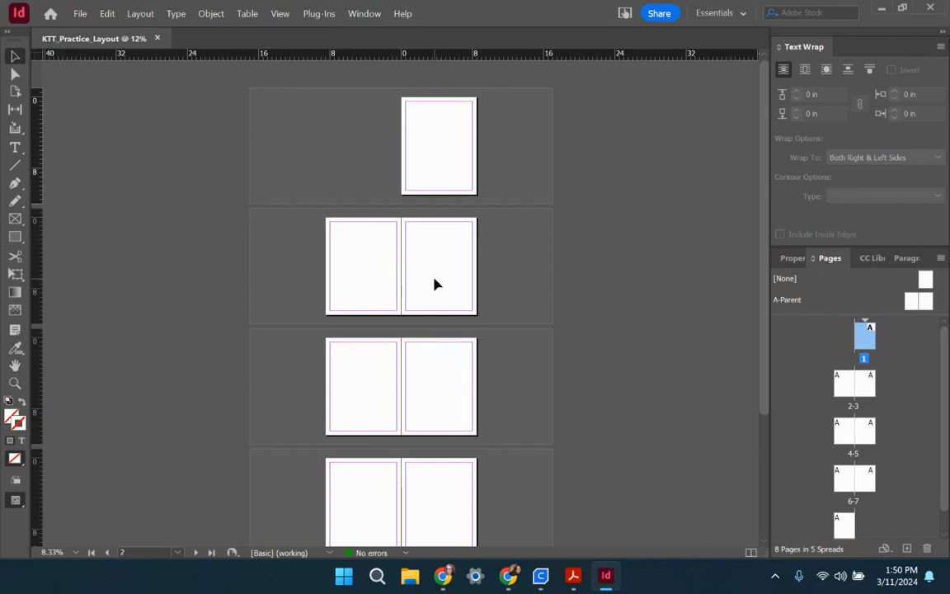
{"action": "scroll", "coordinate": [399, 506], "scroll_direction": "down", "scroll_amount": 3}
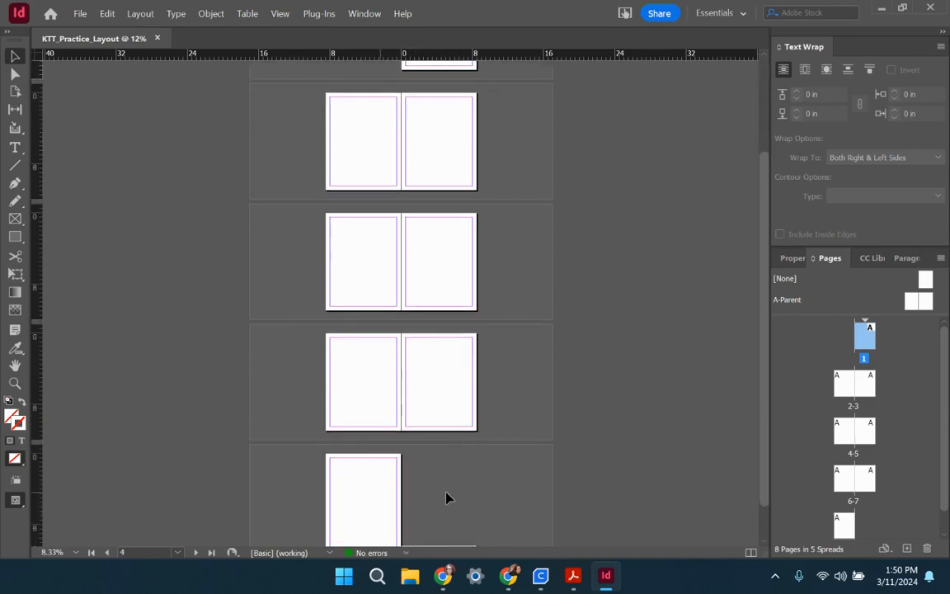
{"action": "scroll", "coordinate": [513, 496], "scroll_direction": "up", "scroll_amount": 3}
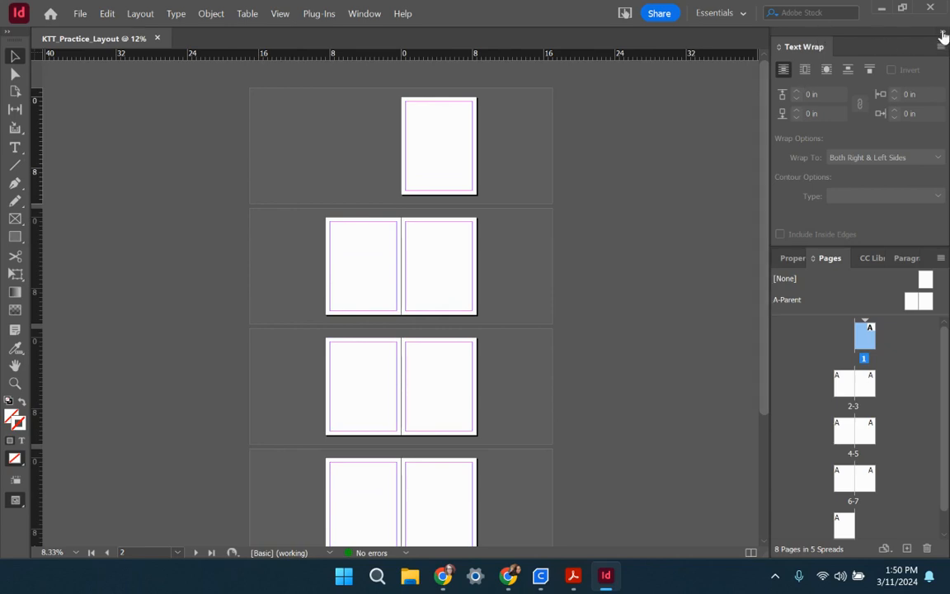
Collapse the docked panels to free up space and review the spreads from start to end
{"action": "left_click", "coordinate": [942, 33]}
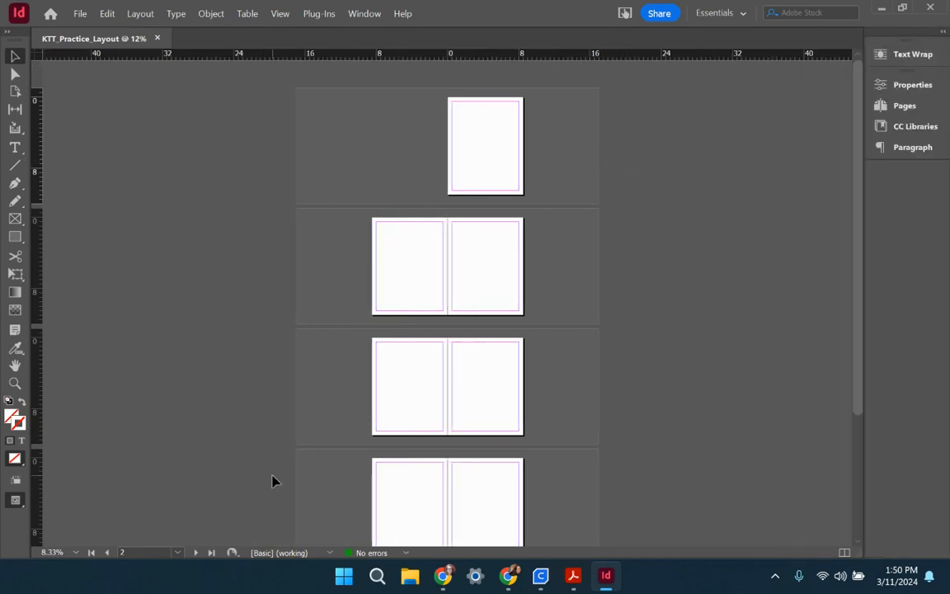
{"action": "scroll", "coordinate": [440, 264], "scroll_direction": "down", "scroll_amount": 3}
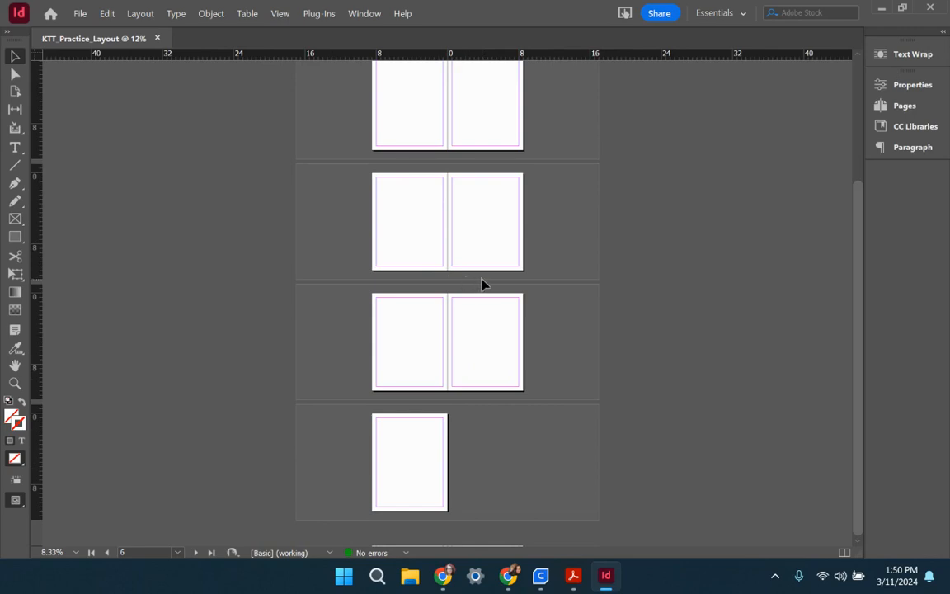
{"action": "scroll", "coordinate": [526, 312], "scroll_direction": "up", "scroll_amount": 3}
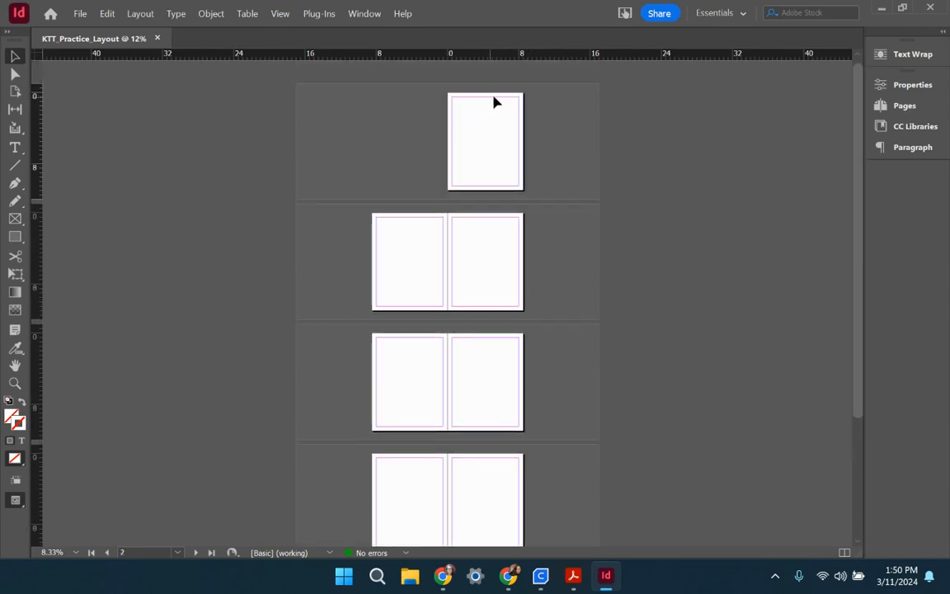
{"action": "scroll", "coordinate": [470, 313], "scroll_direction": "down", "scroll_amount": 3}
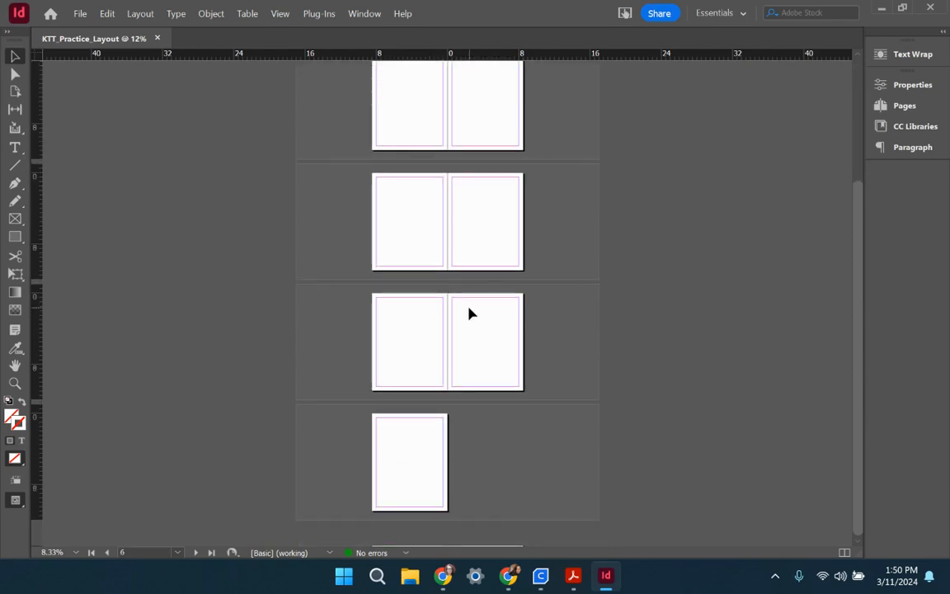
{"action": "scroll", "coordinate": [471, 313], "scroll_direction": "up", "scroll_amount": 2}
{"action": "scroll", "coordinate": [471, 313], "scroll_direction": "up", "scroll_amount": 1}
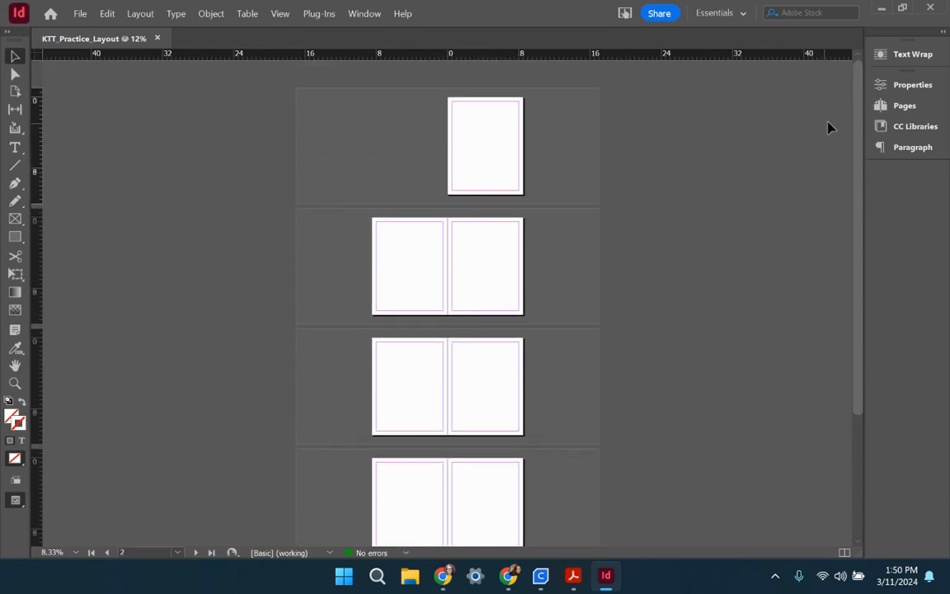
Show the page thumbnails and bring the spread of pages 2-3 into close view
{"action": "left_click", "coordinate": [917, 106]}
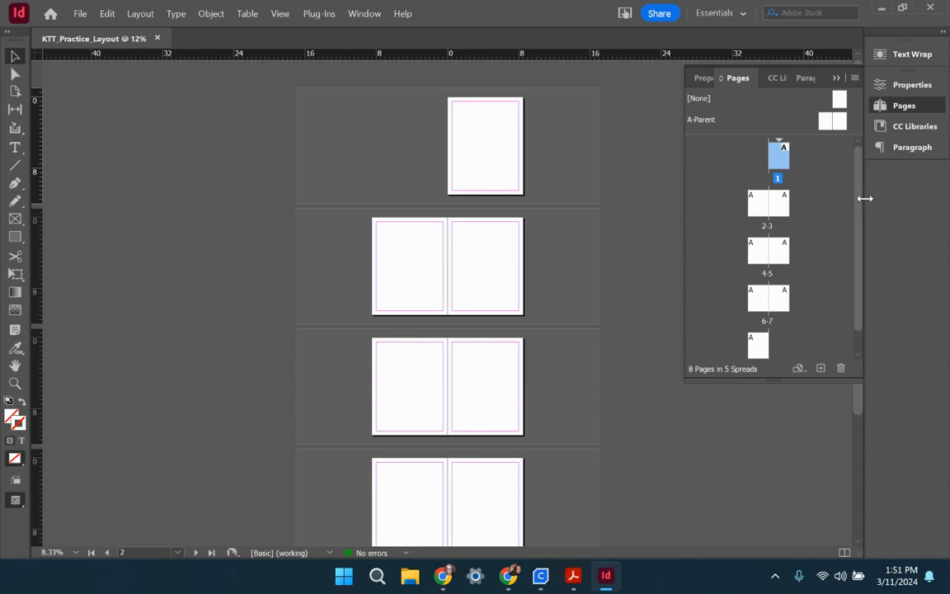
{"action": "left_click_drag", "start_coordinate": [858, 209], "coordinate": [858, 248]}
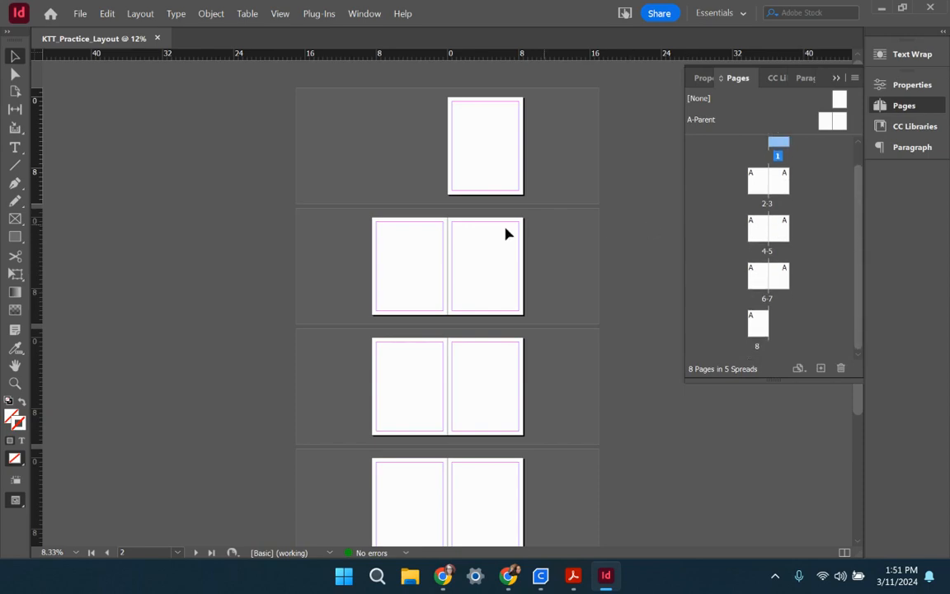
{"action": "left_click", "coordinate": [419, 257]}
{"action": "key", "text": "ctrl+="}
{"action": "key", "text": "ctrl+="}
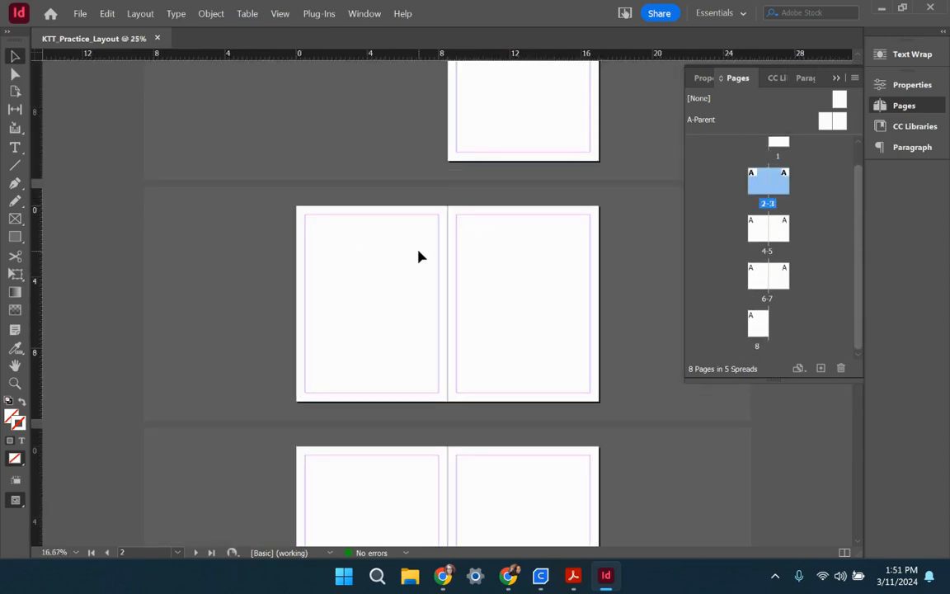
{"action": "left_click_drag", "start_coordinate": [481, 291], "coordinate": [418, 286]}
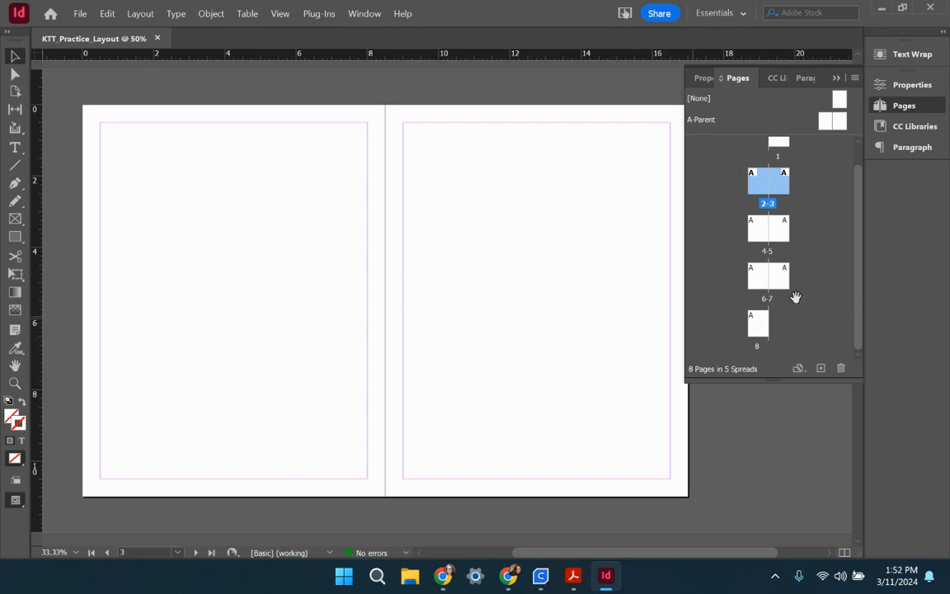
Look over the page thumbnails and document properties, and switch the workspace to Essentials Classic
{"action": "scroll", "coordinate": [858, 281], "scroll_direction": "up", "scroll_amount": 2}
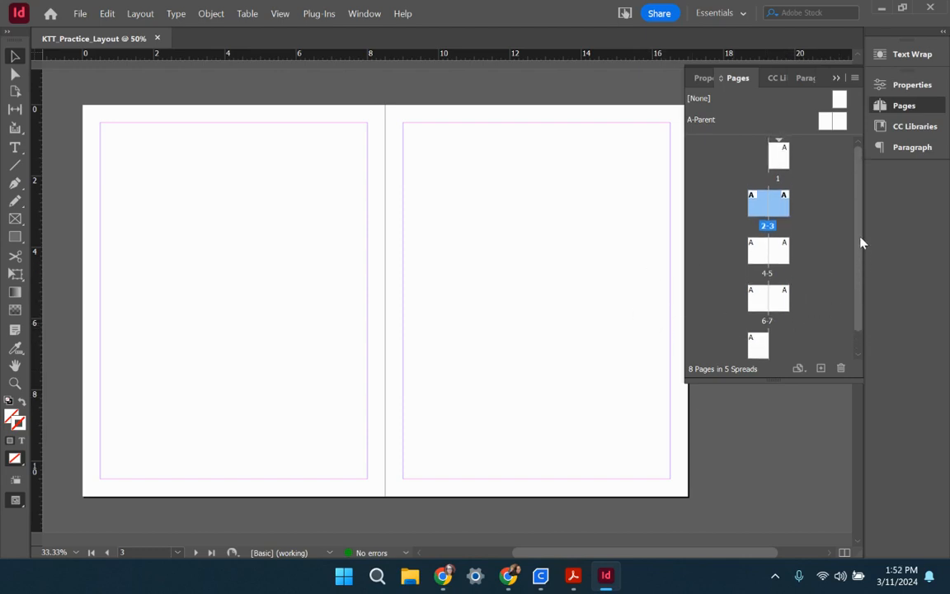
{"action": "left_click", "coordinate": [837, 79]}
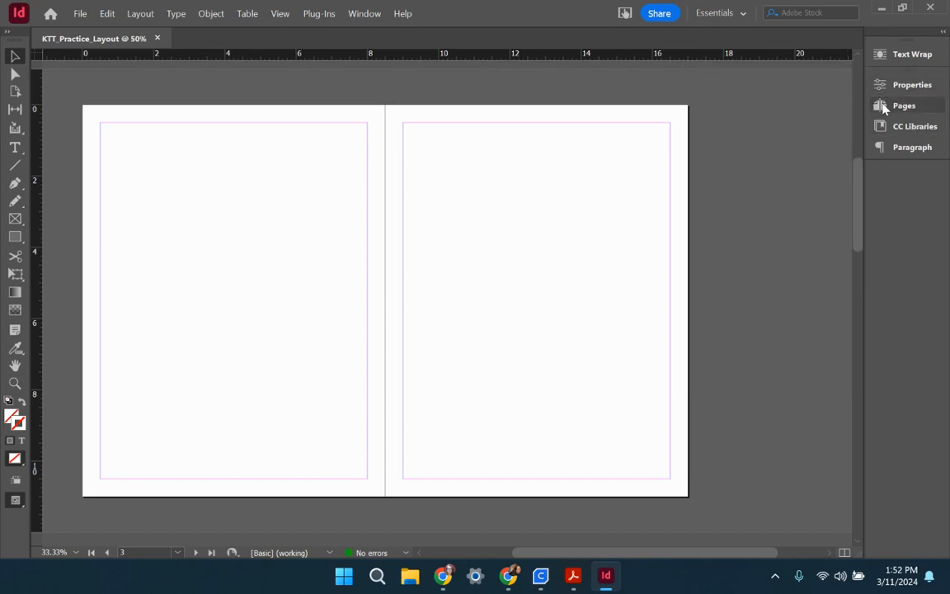
{"action": "left_click", "coordinate": [883, 107]}
{"action": "left_click", "coordinate": [907, 85]}
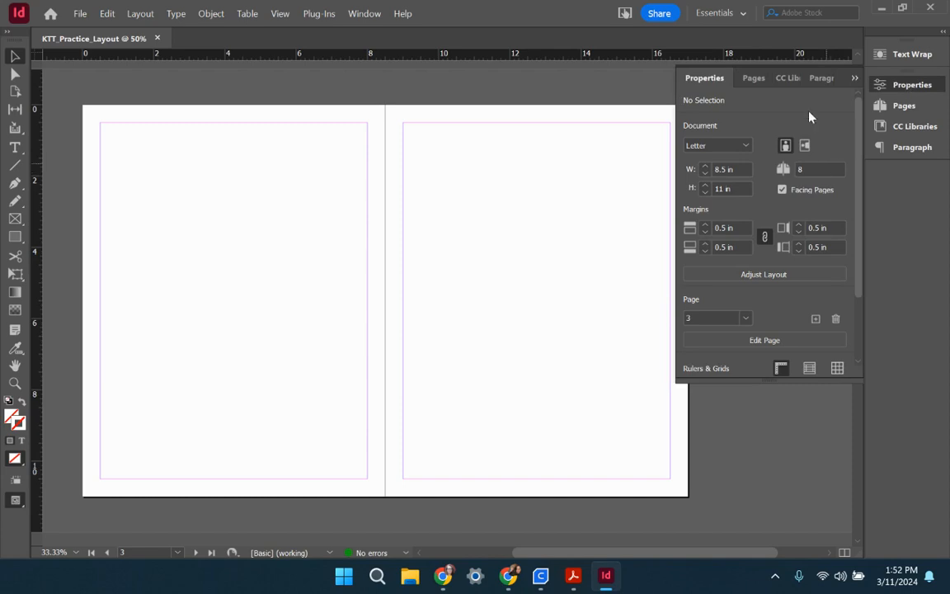
{"action": "left_click_drag", "start_coordinate": [859, 234], "coordinate": [867, 201]}
{"action": "left_click", "coordinate": [724, 15]}
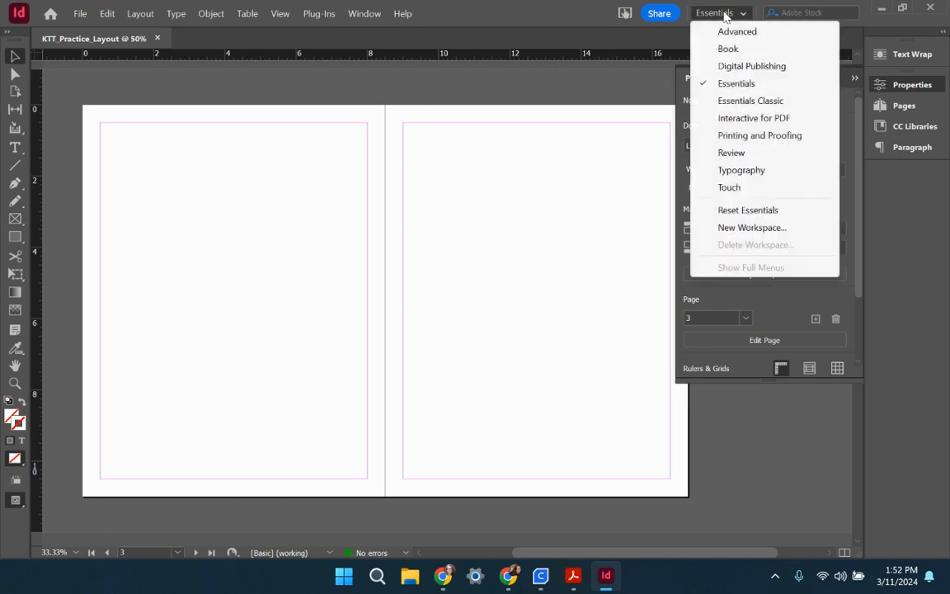
{"action": "left_click", "coordinate": [742, 101]}
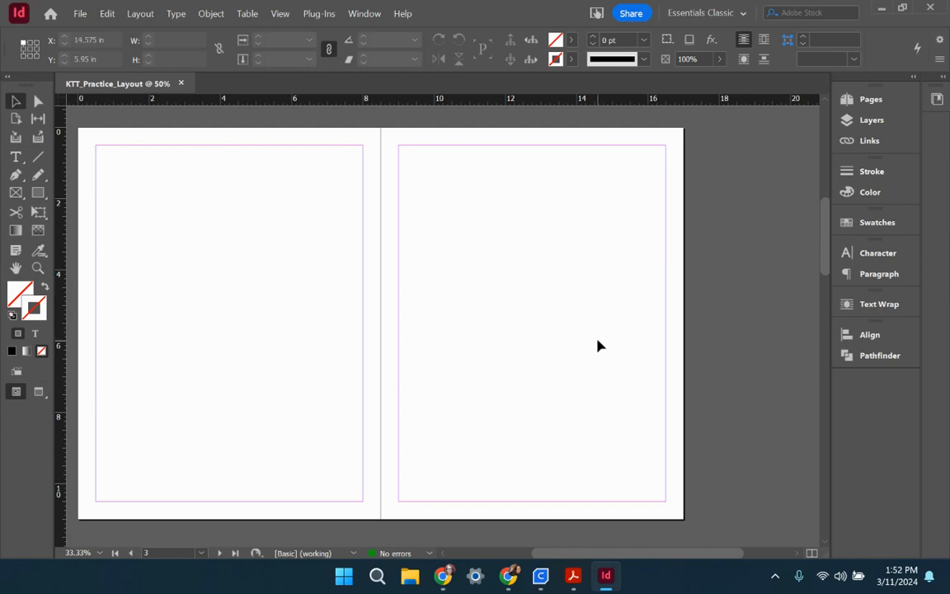
Examine the spread of pages 2-3 in a document overview, fitted as a spread and as a single page, and look at page 1
{"action": "left_click_drag", "start_coordinate": [292, 296], "coordinate": [340, 296]}
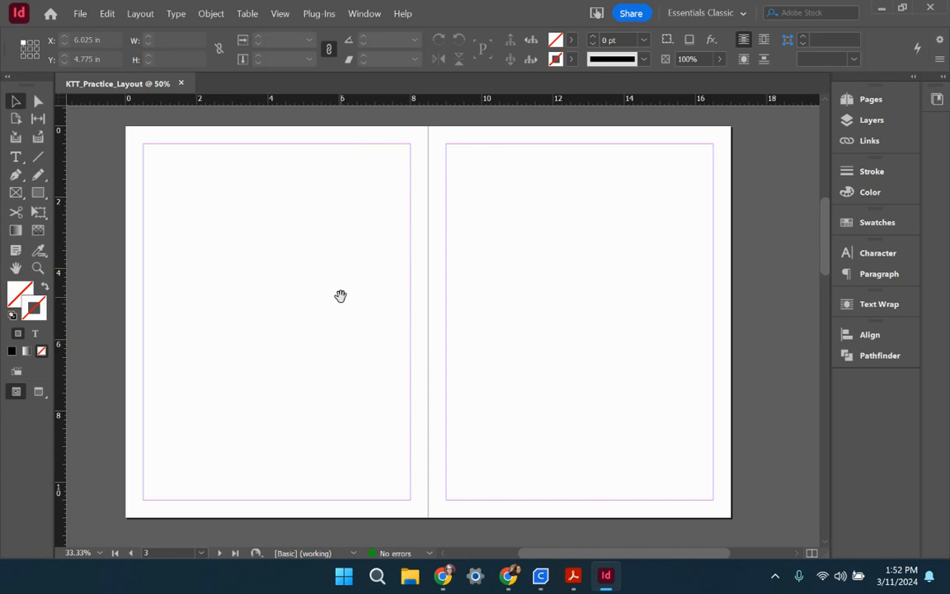
{"action": "left_click_drag", "start_coordinate": [310, 294], "coordinate": [350, 289]}
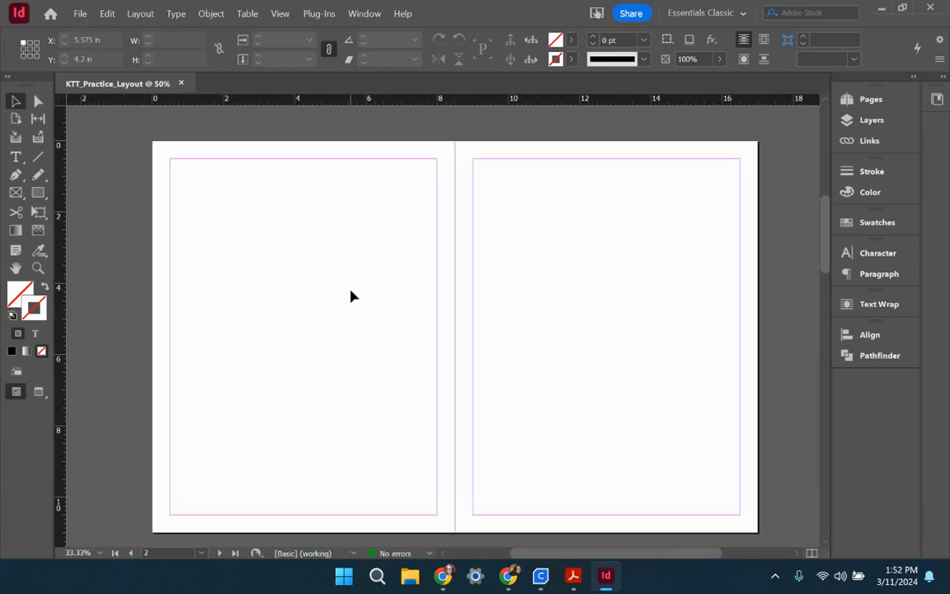
{"action": "key", "text": "ctrl+minus"}
{"action": "key", "text": "ctrl+minus"}
{"action": "key", "text": "ctrl+minus"}
{"action": "key", "text": "ctrl+equal"}
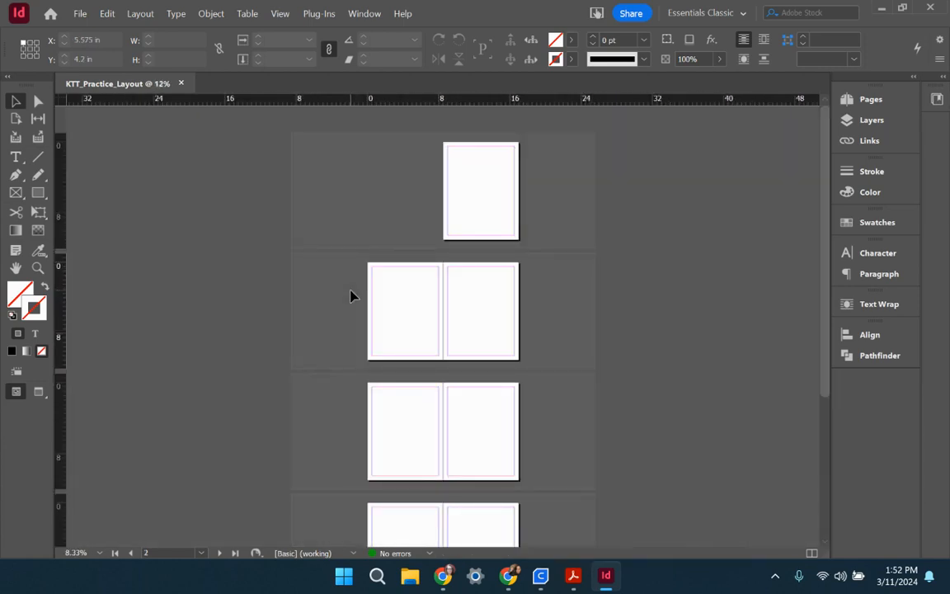
{"action": "key", "text": "ctrl+alt+0"}
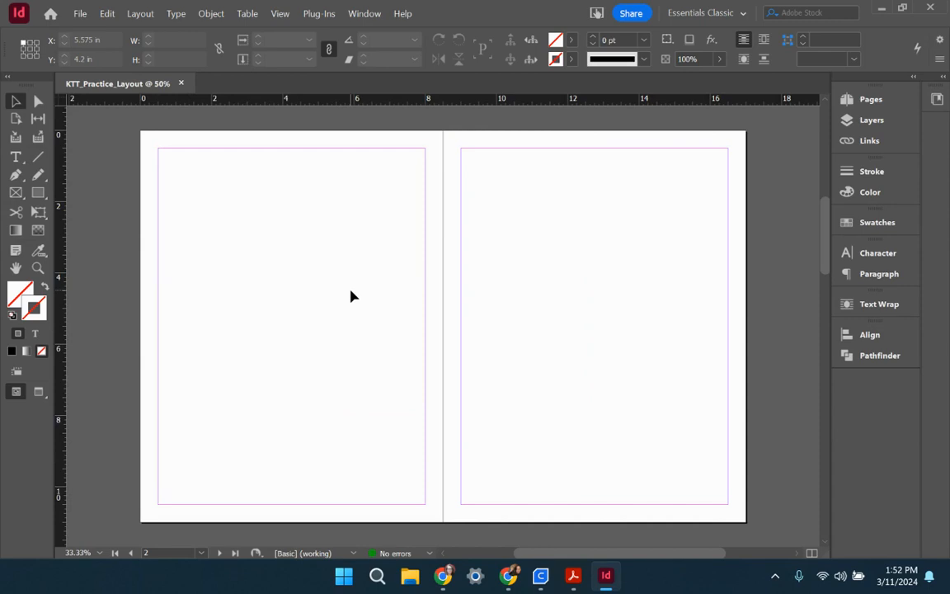
{"action": "key", "text": "ctrl+0"}
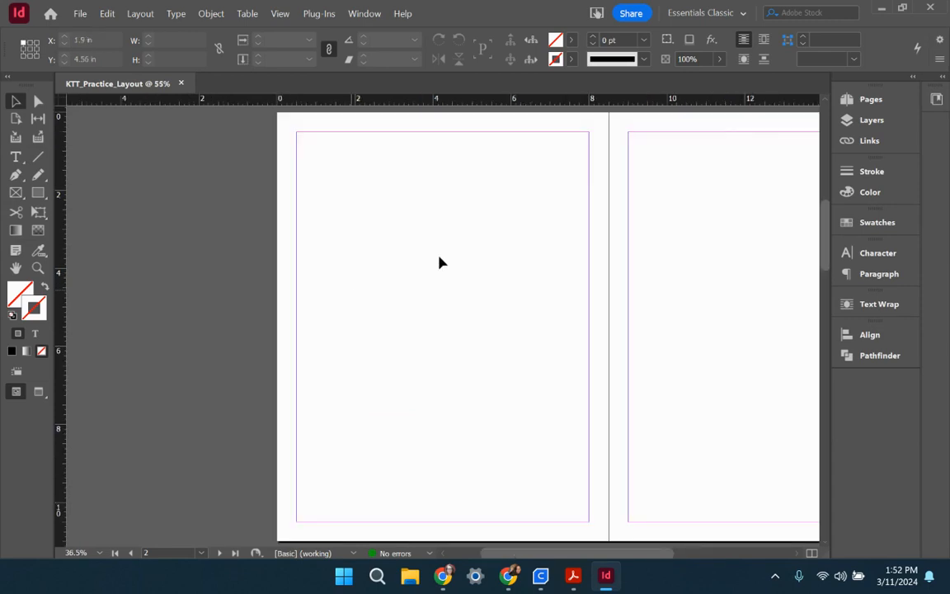
{"action": "scroll", "coordinate": [486, 389], "scroll_direction": "up", "scroll_amount": 1}
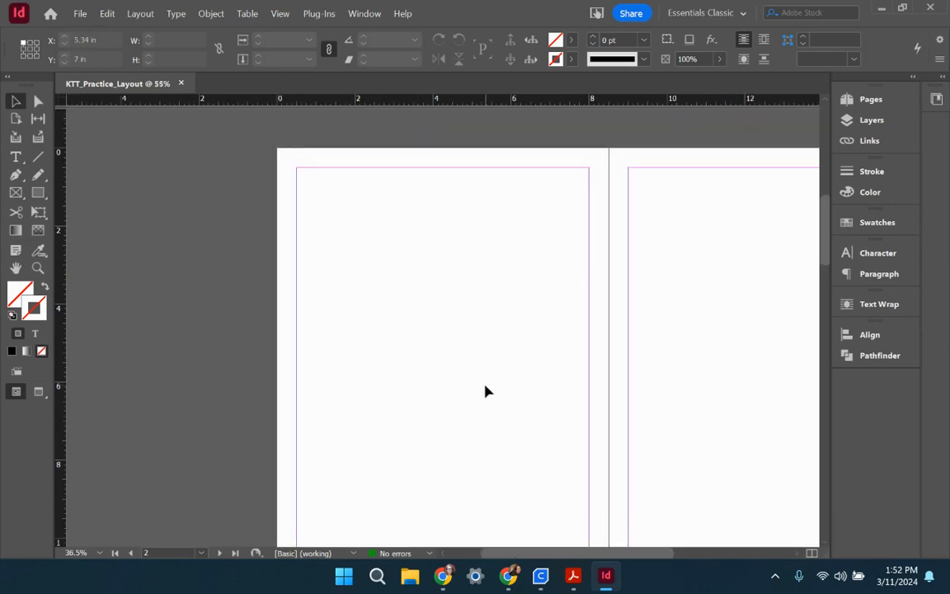
{"action": "scroll", "coordinate": [484, 390], "scroll_direction": "down", "scroll_amount": 1}
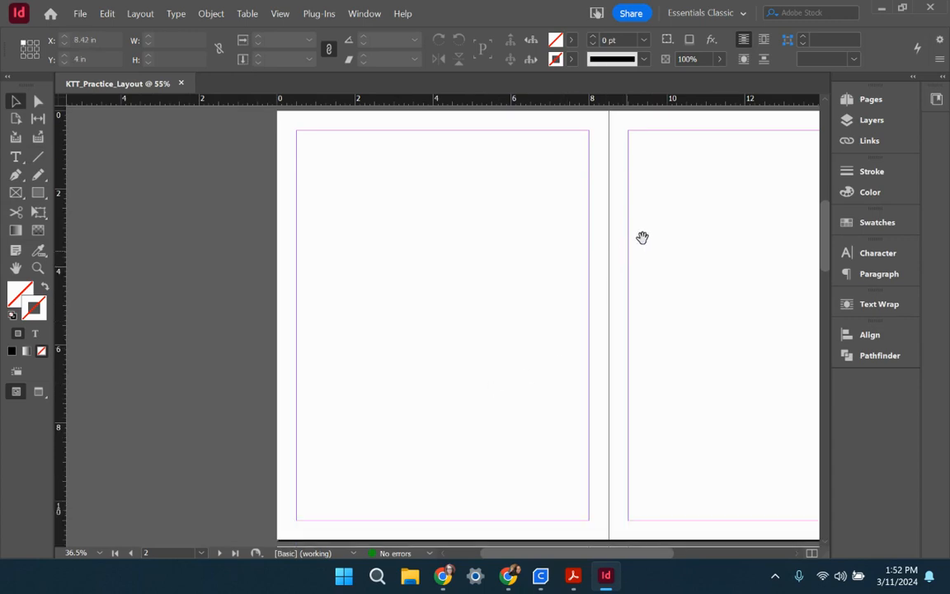
{"action": "left_click_drag", "start_coordinate": [642, 234], "coordinate": [622, 241]}
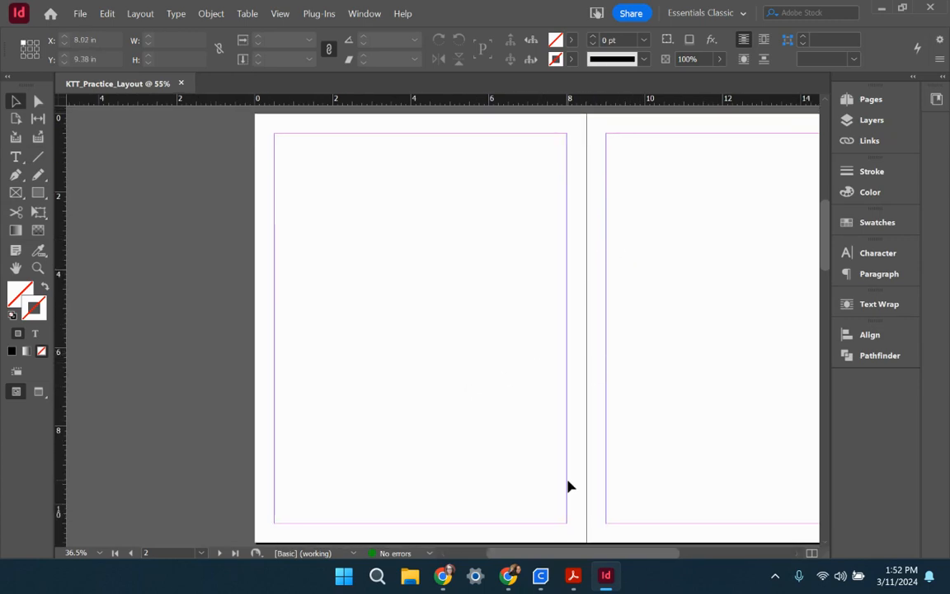
{"action": "scroll", "coordinate": [585, 272], "scroll_direction": "up", "scroll_amount": 3}
{"action": "scroll", "coordinate": [590, 272], "scroll_direction": "up", "scroll_amount": 6}
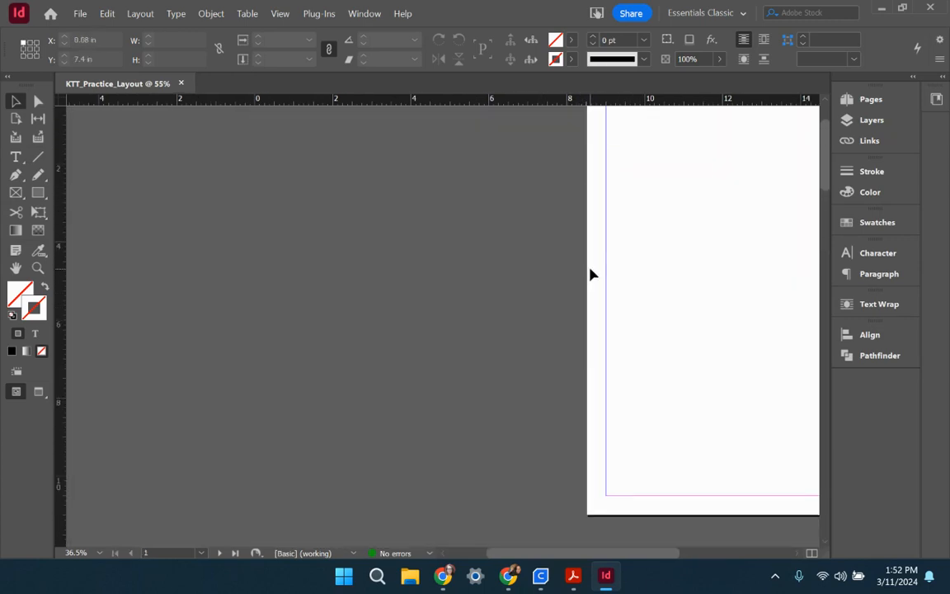
Draw a rectangle about 7.5 by 1.68 in across the top margins of page 1 and fill it with Black
{"action": "left_click_drag", "start_coordinate": [660, 263], "coordinate": [358, 227]}
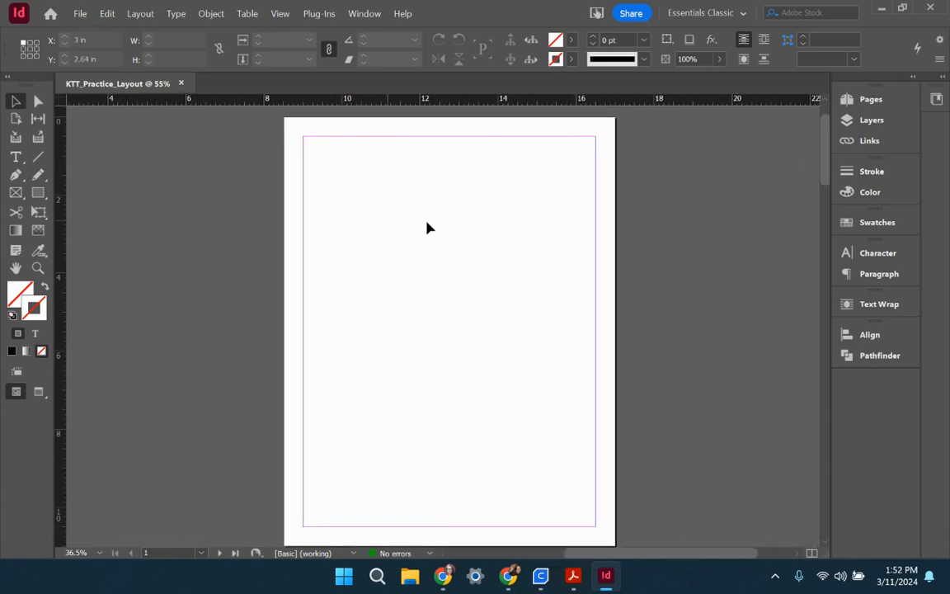
{"action": "scroll", "coordinate": [441, 229], "scroll_direction": "down", "scroll_amount": 1}
{"action": "scroll", "coordinate": [441, 229], "scroll_direction": "up", "scroll_amount": 1}
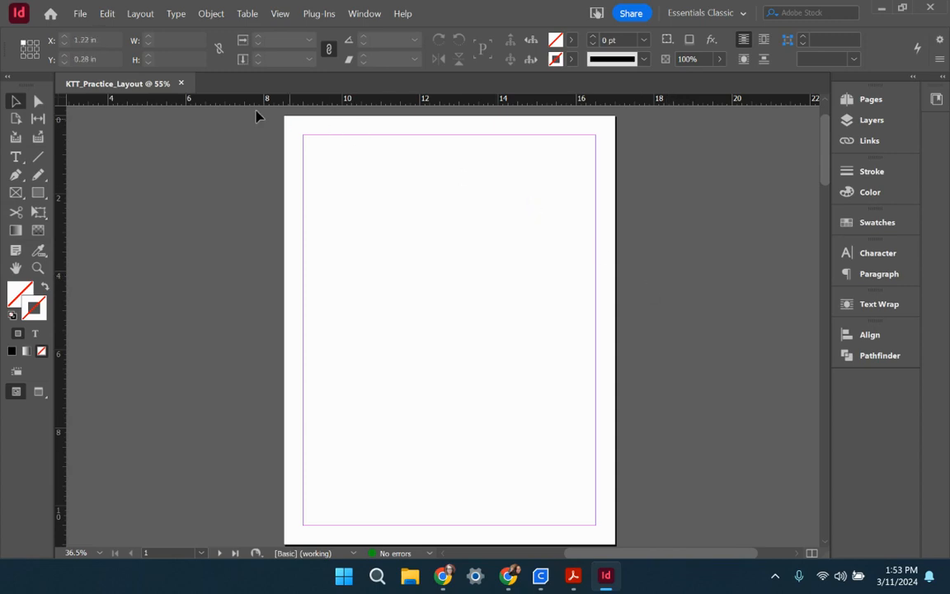
{"action": "left_click", "coordinate": [35, 196]}
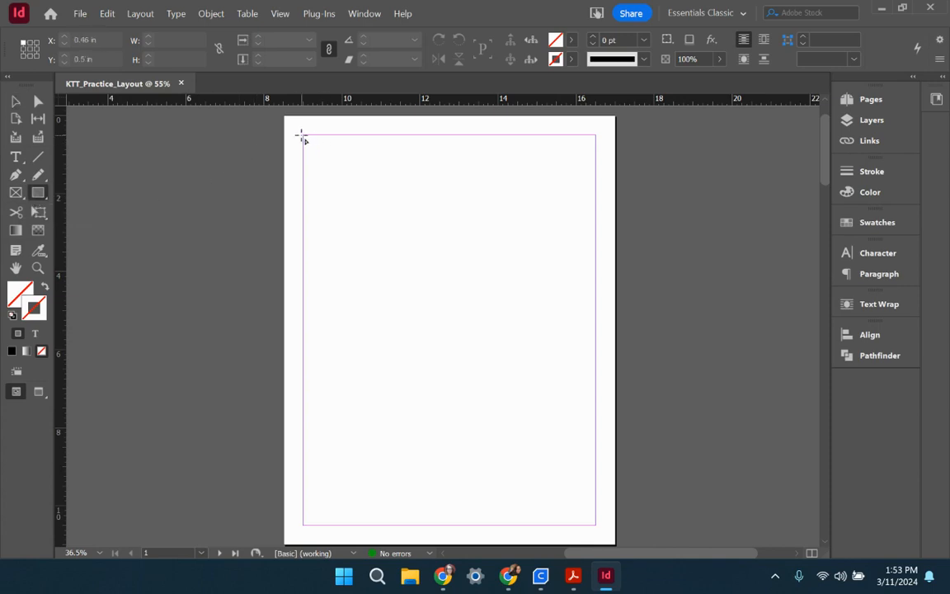
{"action": "left_click_drag", "start_coordinate": [302, 135], "coordinate": [595, 200]}
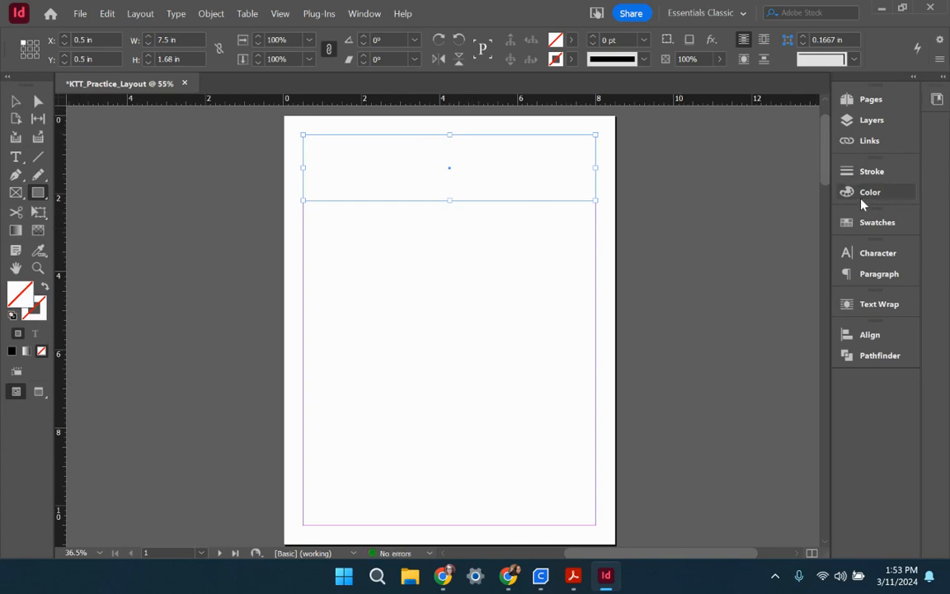
{"action": "left_click", "coordinate": [876, 223]}
{"action": "left_click", "coordinate": [693, 311]}
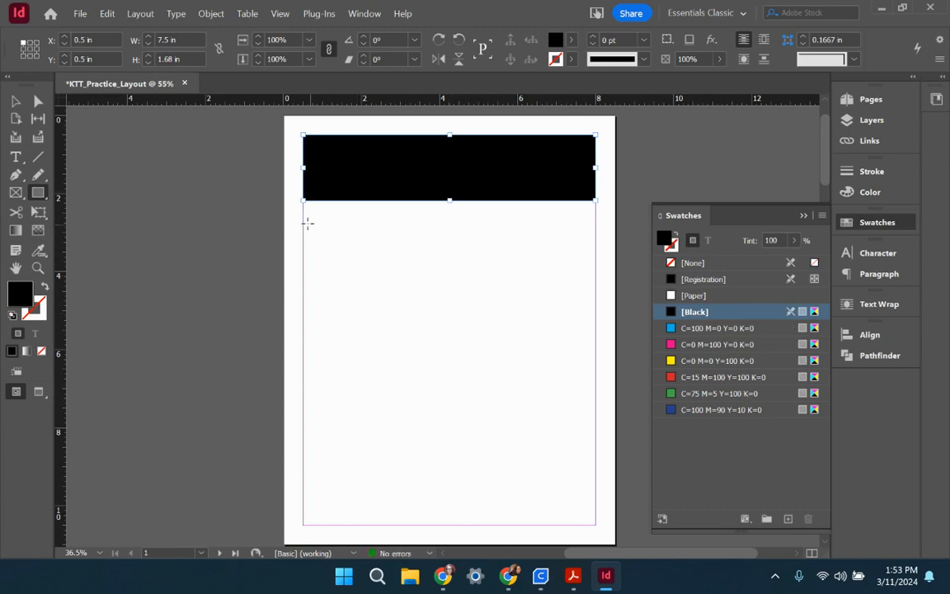
Draw a square of about 2.85 in filled with C=0 M=100 Y=0 K=0 and move it to overlap the black bar
{"action": "left_click_drag", "start_coordinate": [303, 223], "coordinate": [441, 333]}
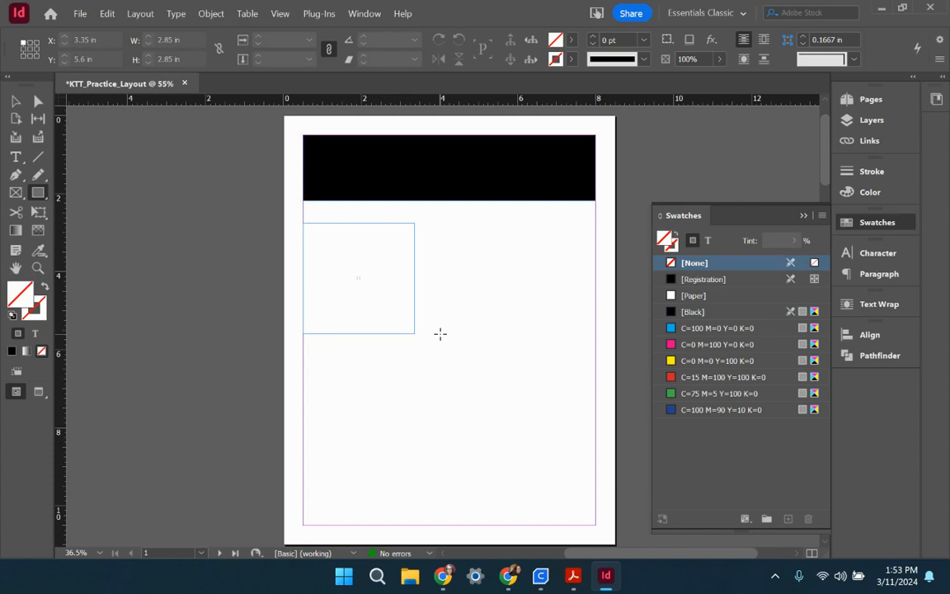
{"action": "left_click", "coordinate": [718, 345]}
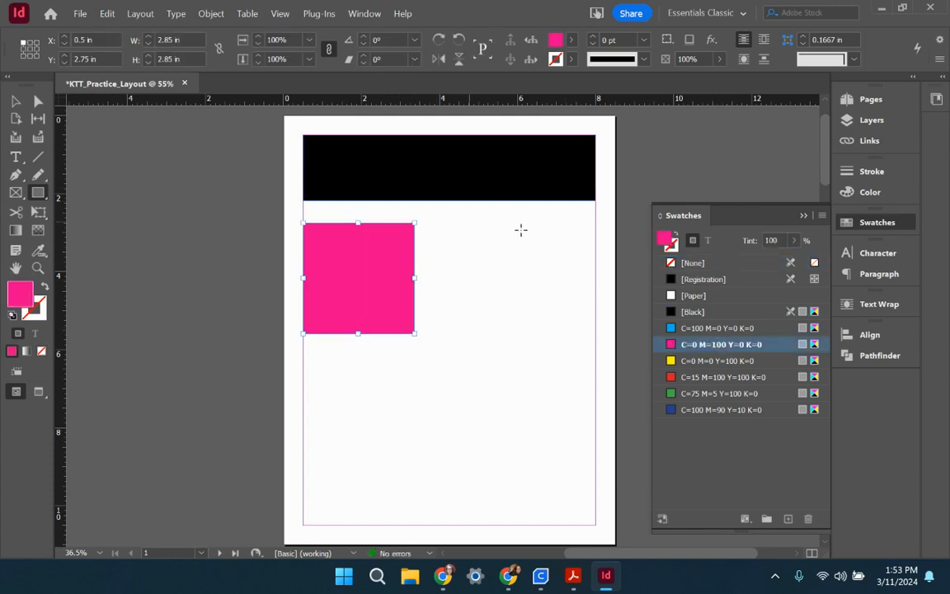
{"action": "key", "text": "v"}
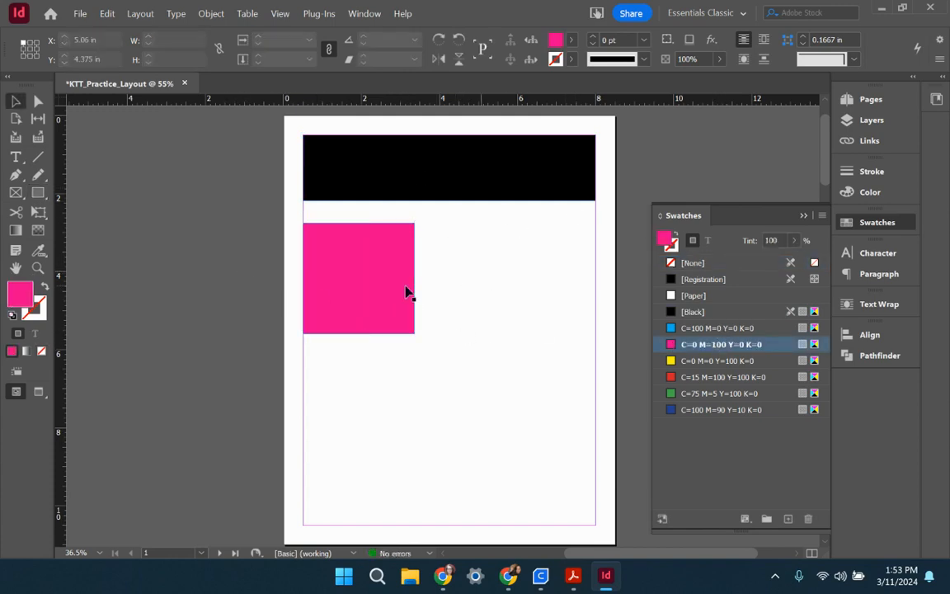
{"action": "left_click_drag", "start_coordinate": [383, 297], "coordinate": [402, 227]}
{"action": "left_click", "coordinate": [568, 304]}
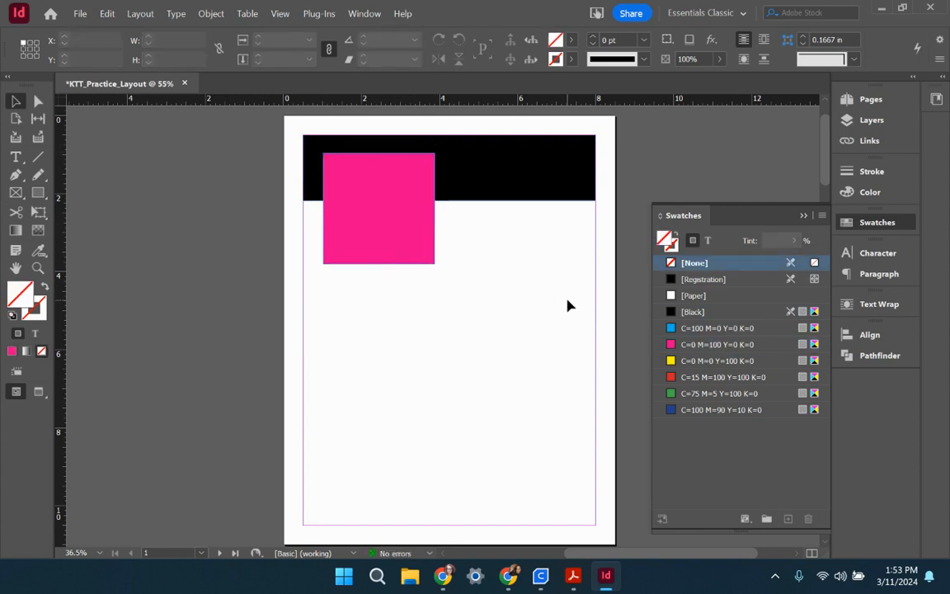
Shrink the magenta square and reposition it so it straddles the lower edge of the black bar near its left end
{"action": "left_click_drag", "start_coordinate": [503, 277], "coordinate": [379, 179]}
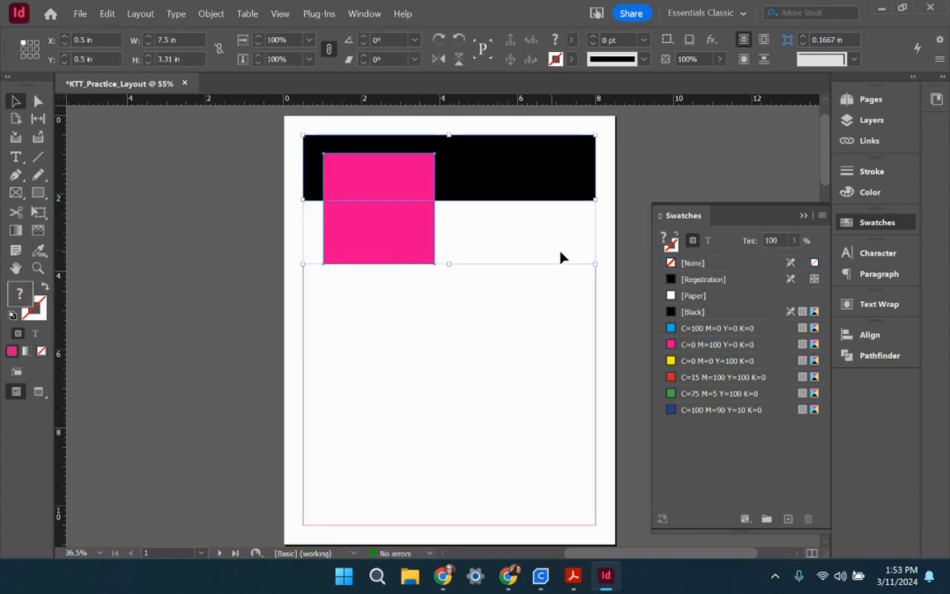
{"action": "left_click", "coordinate": [498, 309]}
{"action": "left_click_drag", "start_coordinate": [360, 223], "coordinate": [356, 216]}
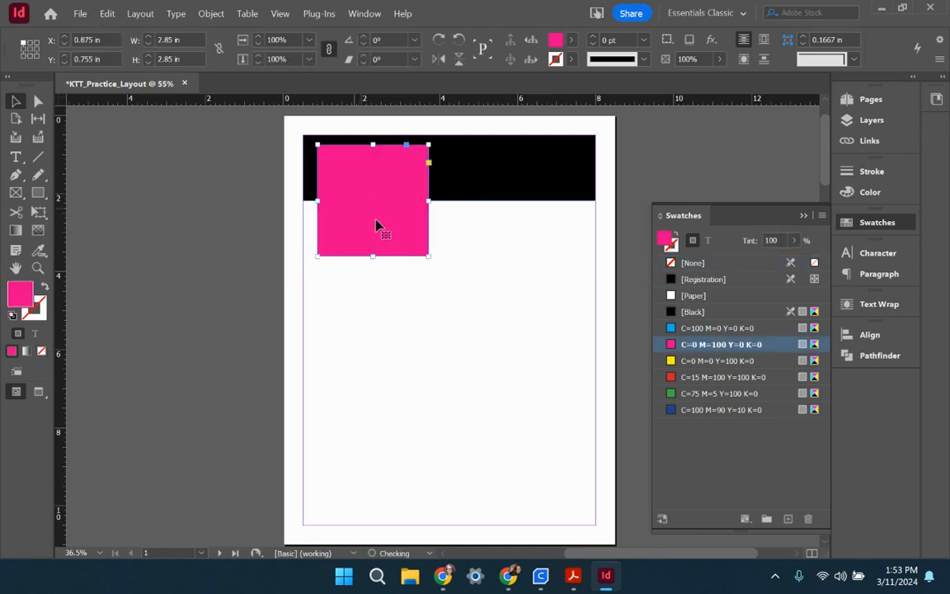
{"action": "left_click_drag", "start_coordinate": [428, 256], "coordinate": [378, 219]}
{"action": "left_click", "coordinate": [145, 204]}
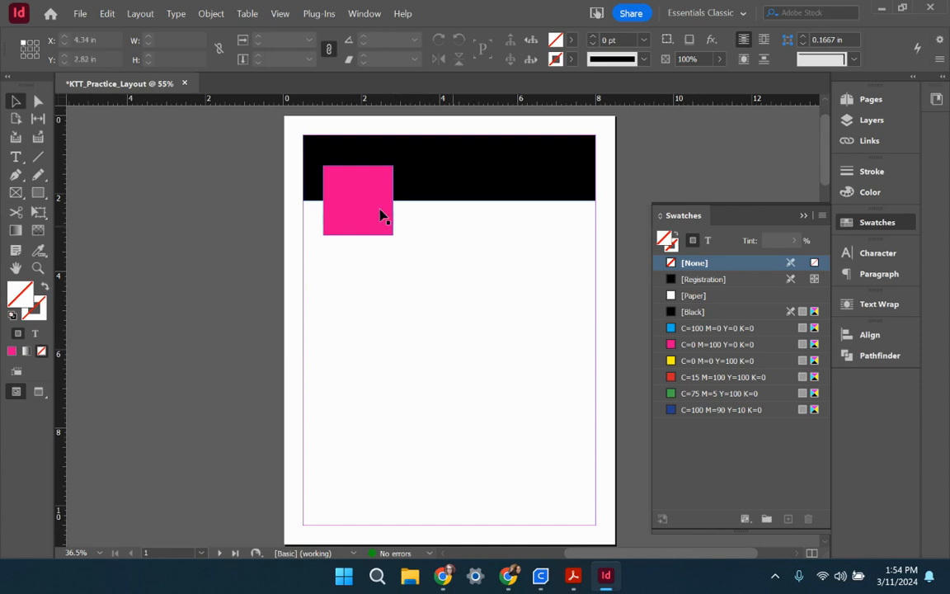
Draw an empty graphic frame about 5.76 by 6.74 in at the page's lower-left margins and narrow it to about 3.88 in
{"action": "left_click", "coordinate": [14, 193]}
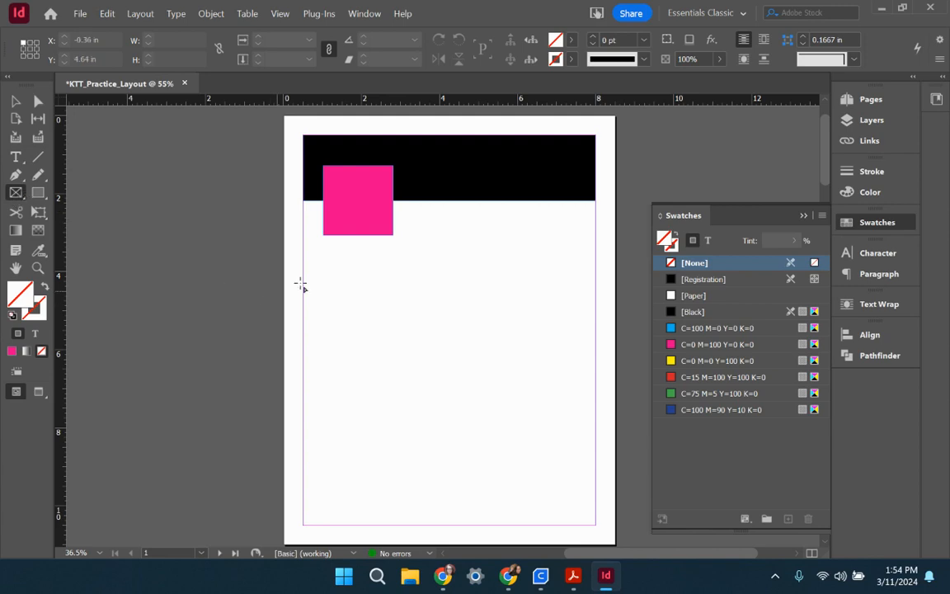
{"action": "left_click_drag", "start_coordinate": [303, 264], "coordinate": [528, 525]}
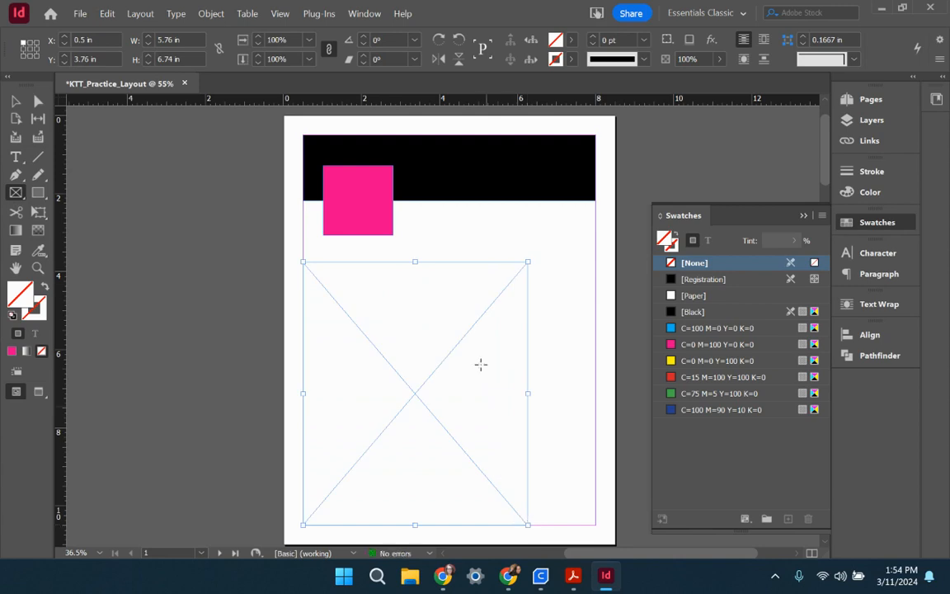
{"action": "left_click", "coordinate": [18, 101]}
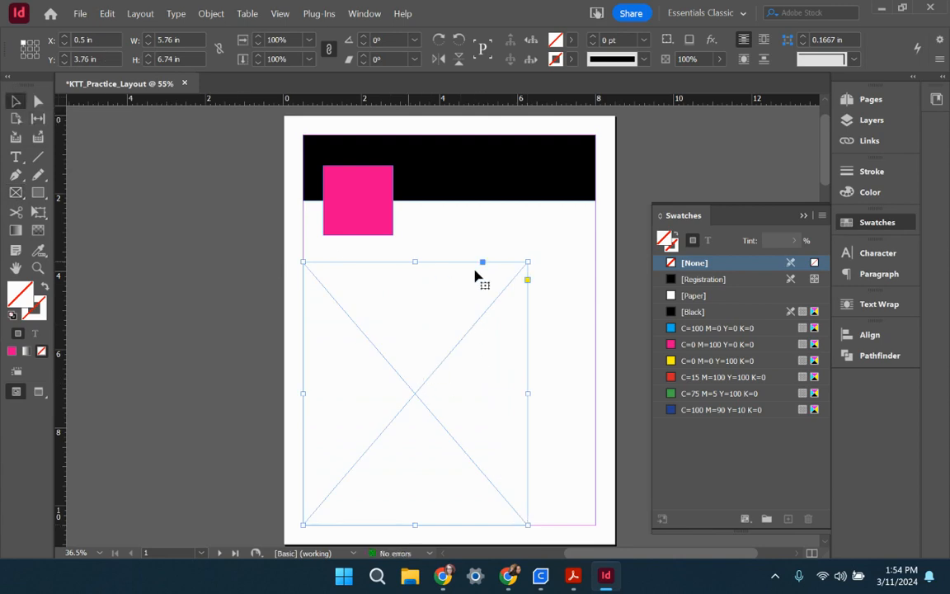
{"action": "left_click_drag", "start_coordinate": [526, 262], "coordinate": [475, 262]}
{"action": "left_click_drag", "start_coordinate": [474, 395], "coordinate": [454, 393]}
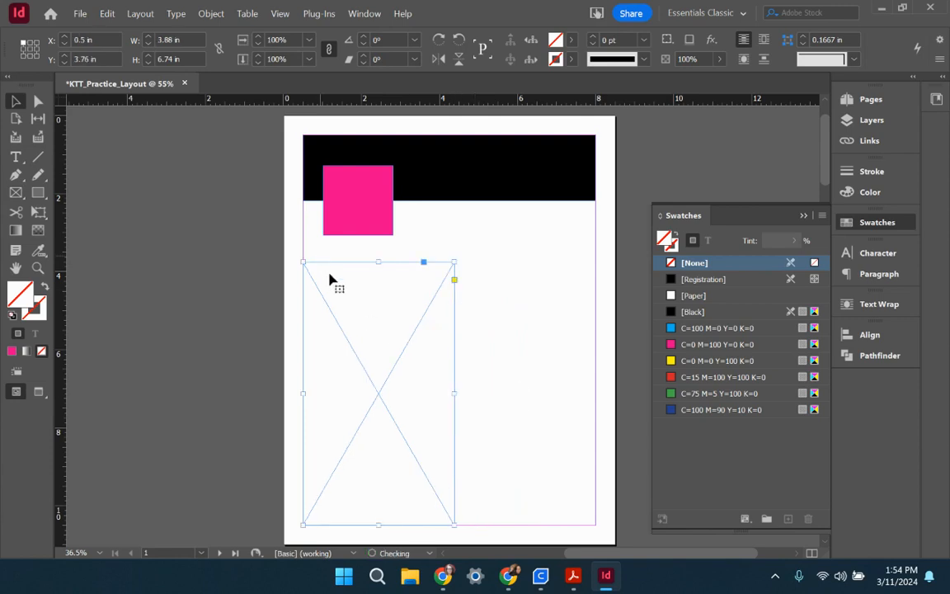
{"action": "left_click", "coordinate": [483, 411]}
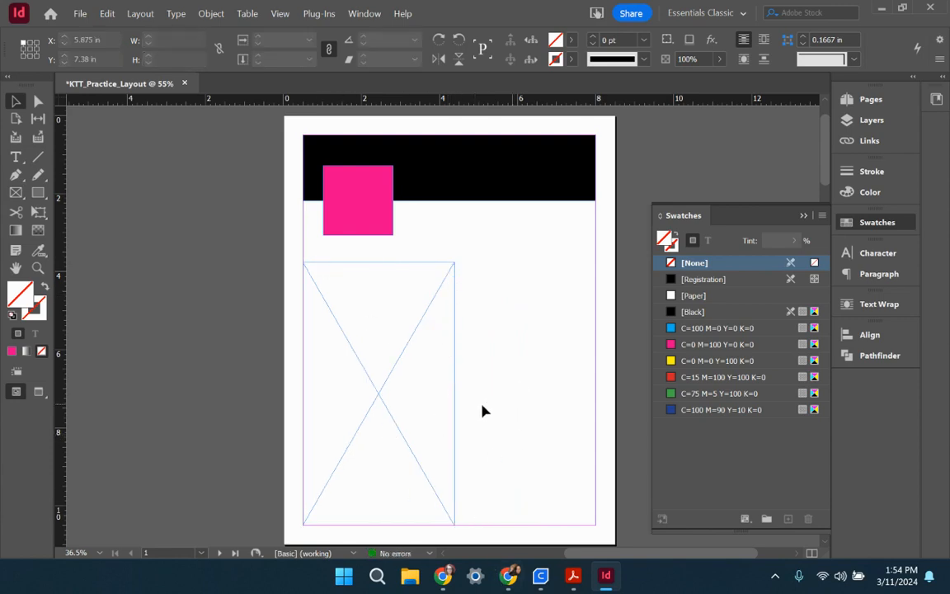
Extend the top edge of the empty graphic frame slightly upward toward the magenta square
{"action": "left_click", "coordinate": [367, 338]}
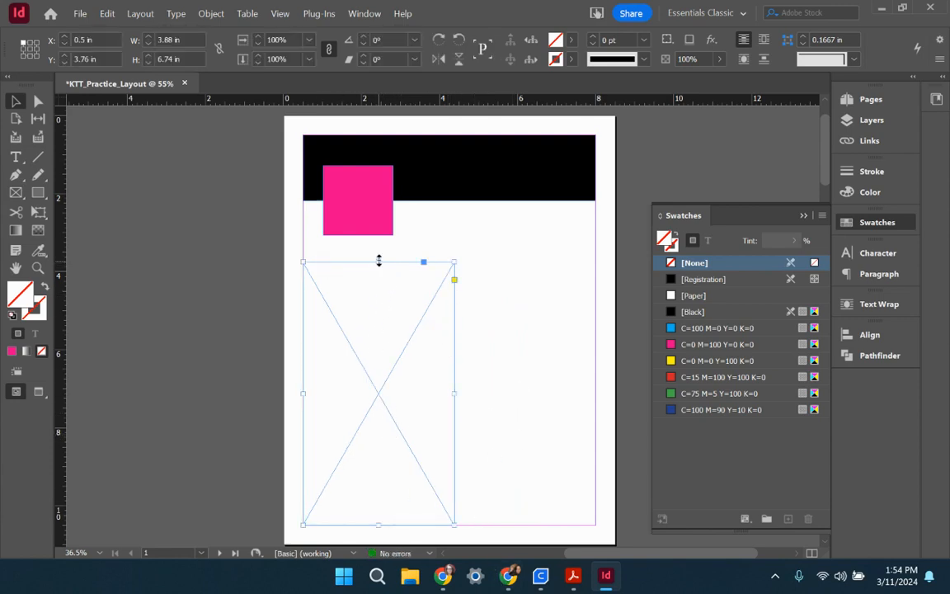
{"action": "left_click_drag", "start_coordinate": [379, 262], "coordinate": [378, 249]}
{"action": "left_click", "coordinate": [478, 306]}
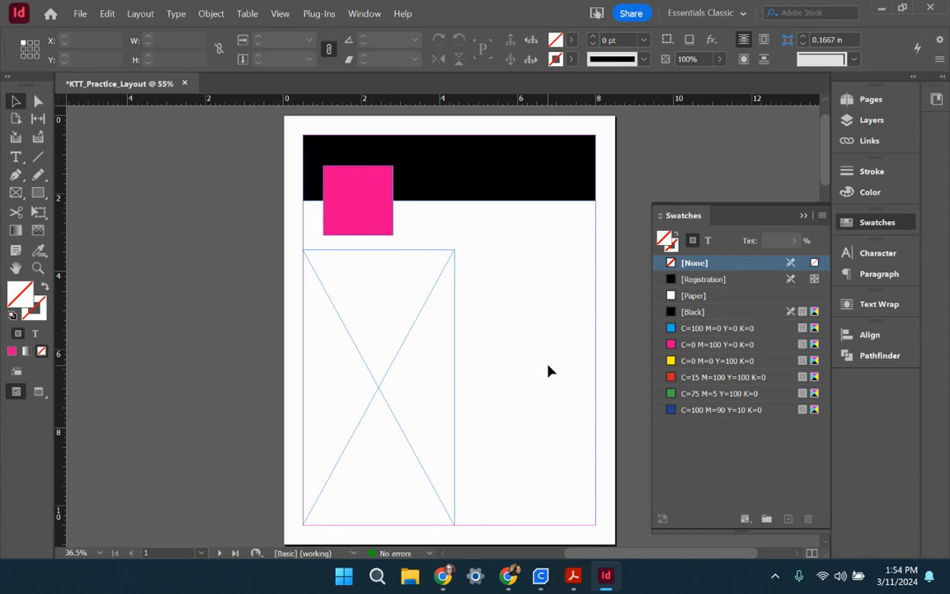
Create a text frame about 3.2 in wide between the graphic frame and the right margin, and fill it with placeholder text
{"action": "left_click", "coordinate": [15, 156]}
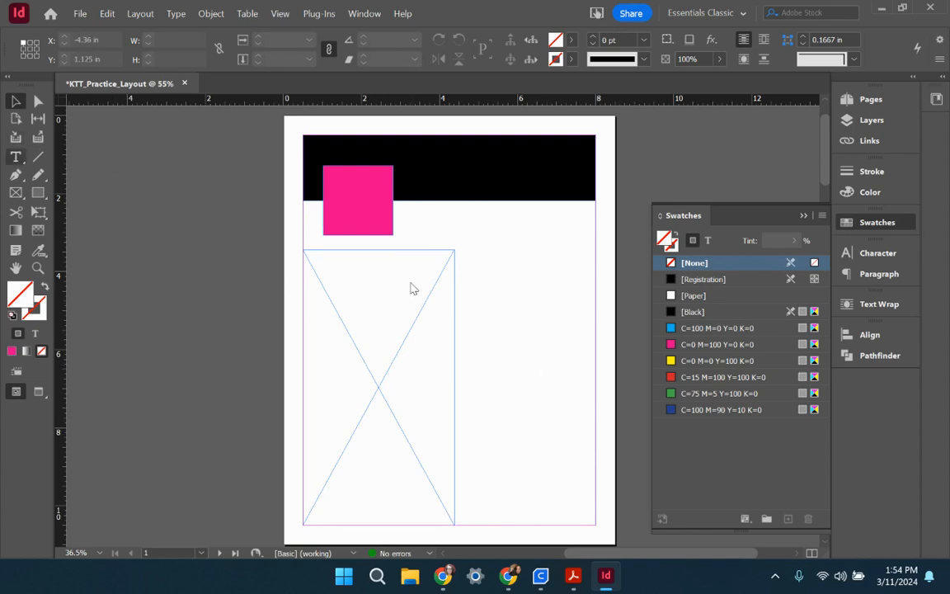
{"action": "left_click_drag", "start_coordinate": [470, 253], "coordinate": [595, 349]}
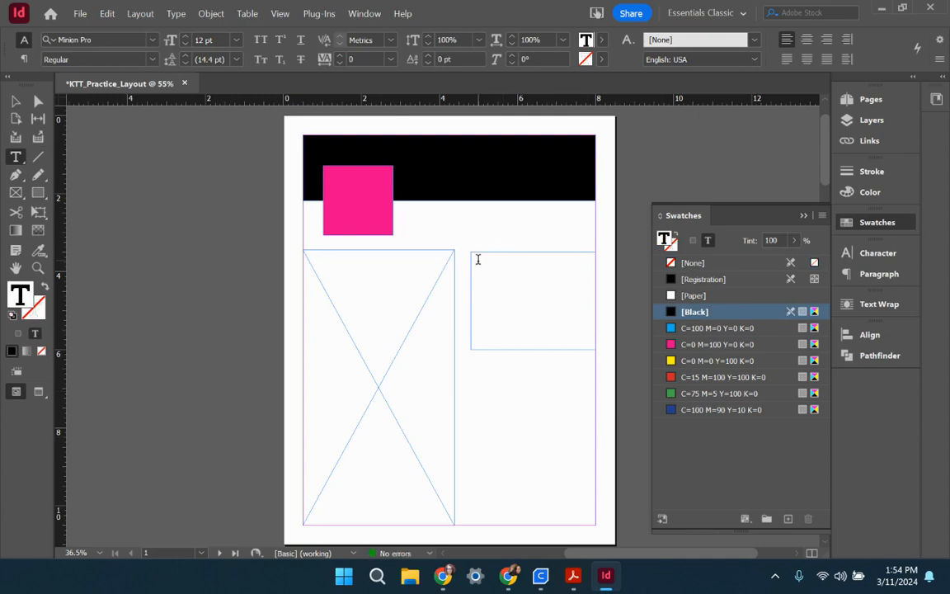
{"action": "right_click", "coordinate": [503, 283]}
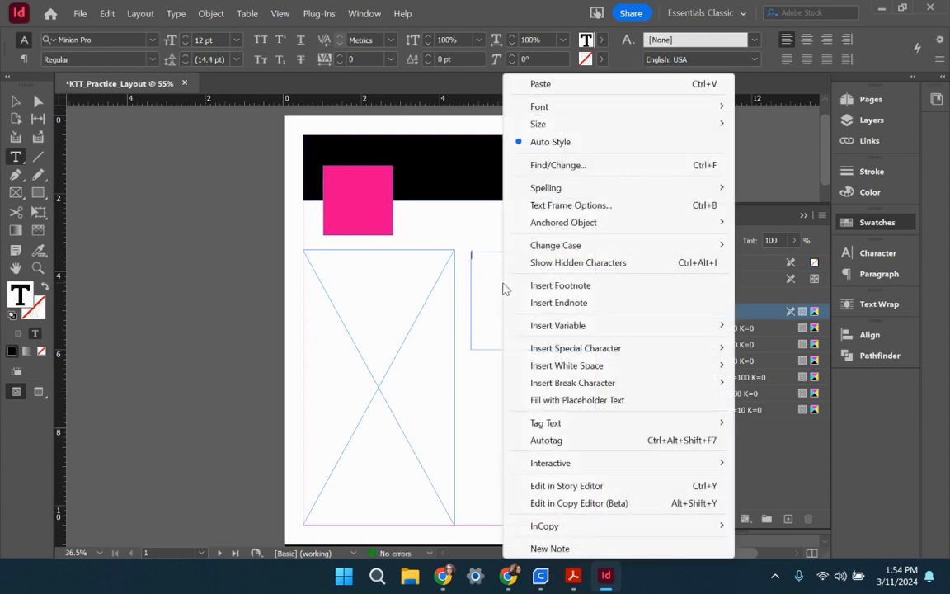
{"action": "left_click", "coordinate": [600, 401]}
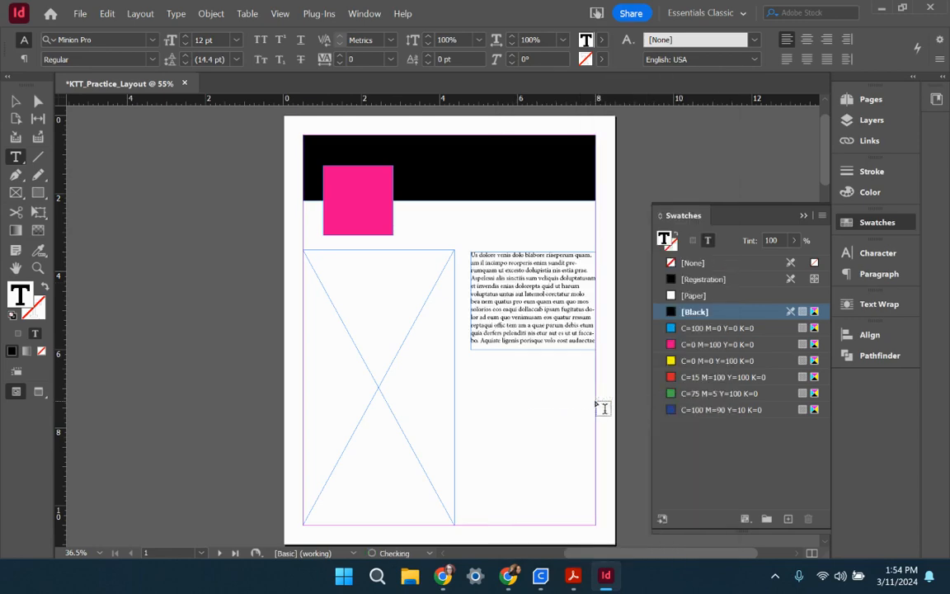
{"action": "left_click", "coordinate": [15, 100]}
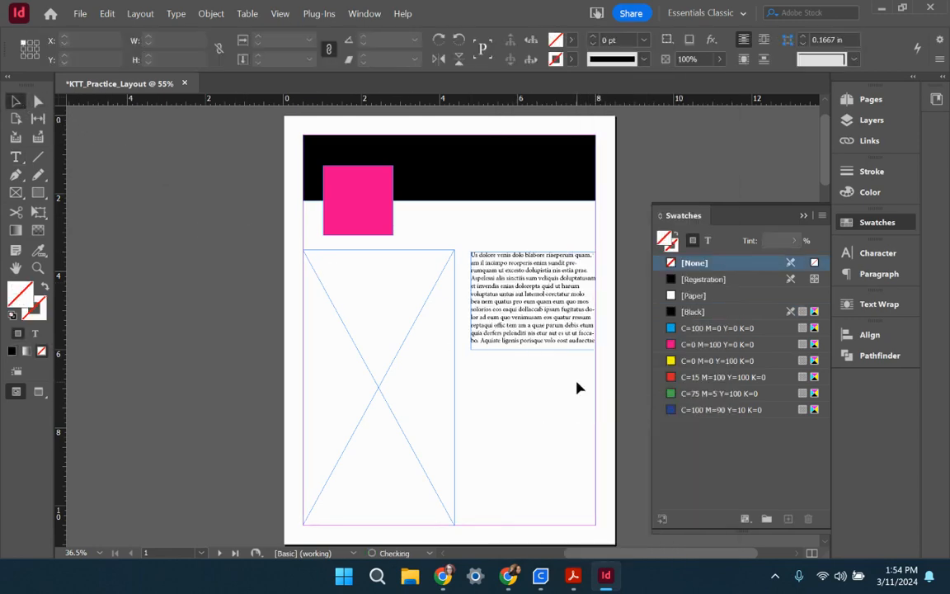
Examine the placeholder text up close and return to a view of the whole page
{"action": "key", "text": "ctrl+="}
{"action": "key", "text": "ctrl+="}
{"action": "key", "text": "ctrl+="}
{"action": "key", "text": "ctrl+="}
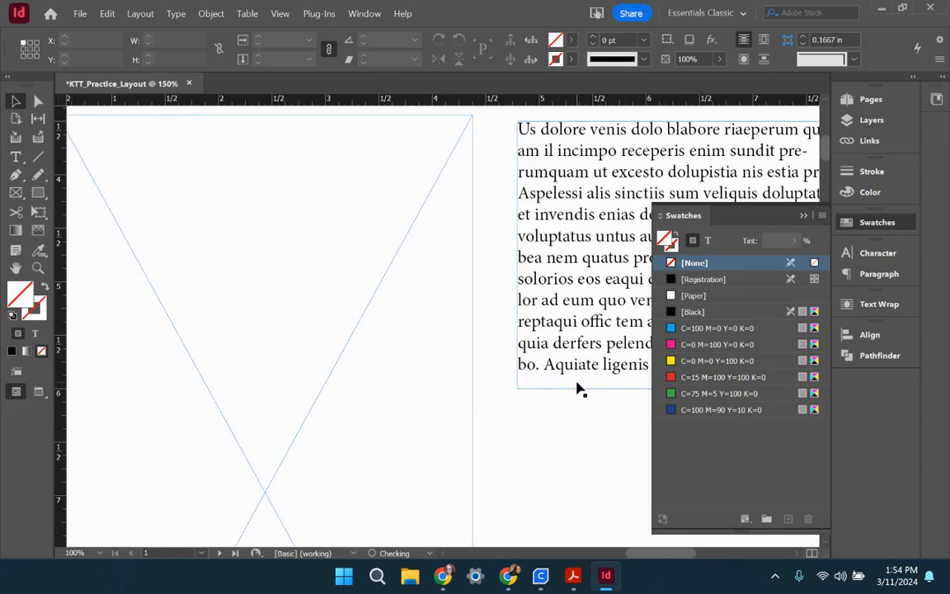
{"action": "left_click_drag", "start_coordinate": [582, 200], "coordinate": [275, 275]}
{"action": "key", "text": "ctrl+="}
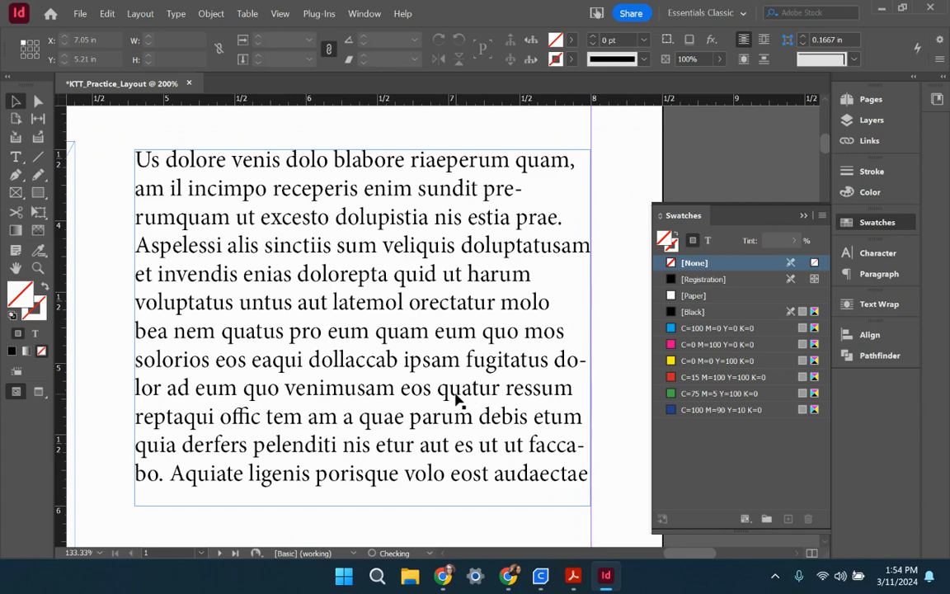
{"action": "key", "text": "ctrl+minus"}
{"action": "key", "text": "ctrl+minus"}
{"action": "key", "text": "ctrl+minus"}
{"action": "key", "text": "ctrl+minus"}
{"action": "key", "text": "ctrl+minus"}
{"action": "key", "text": "ctrl+minus"}
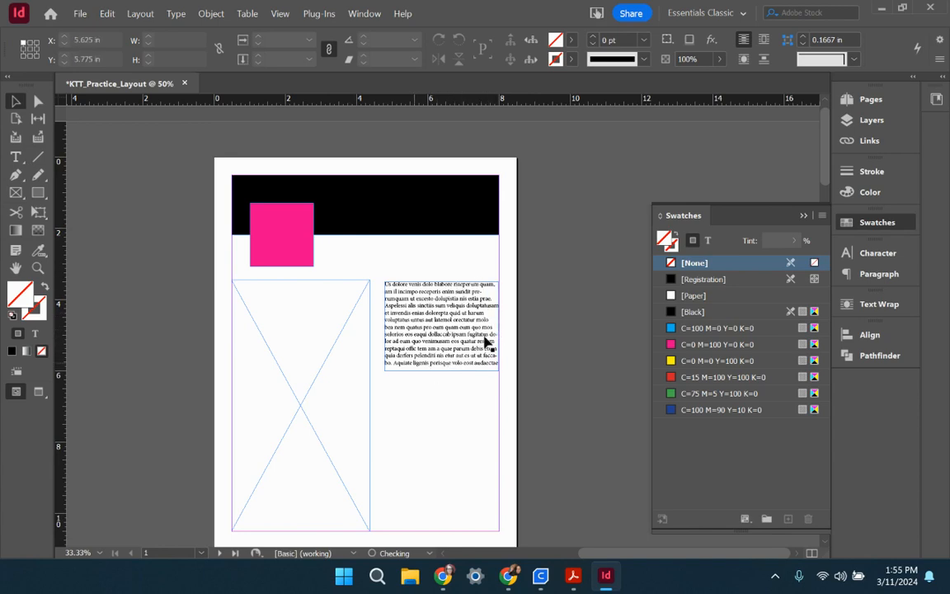
Lengthen the text frame to about 3.975 in tall and set its font to Mort Modern, 06 Large Black
{"action": "left_click", "coordinate": [415, 343]}
{"action": "left_click_drag", "start_coordinate": [442, 372], "coordinate": [441, 423]}
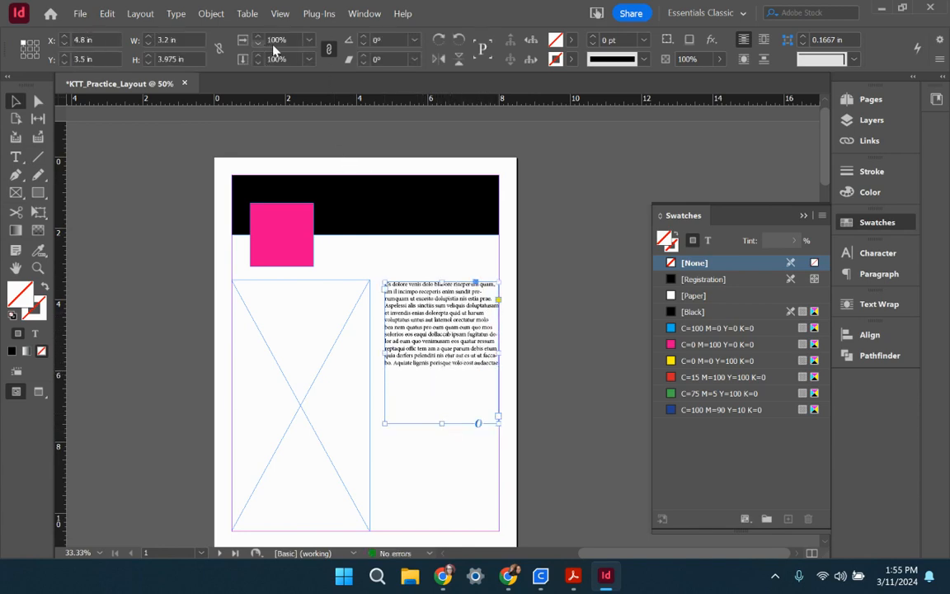
{"action": "left_click", "coordinate": [891, 263]}
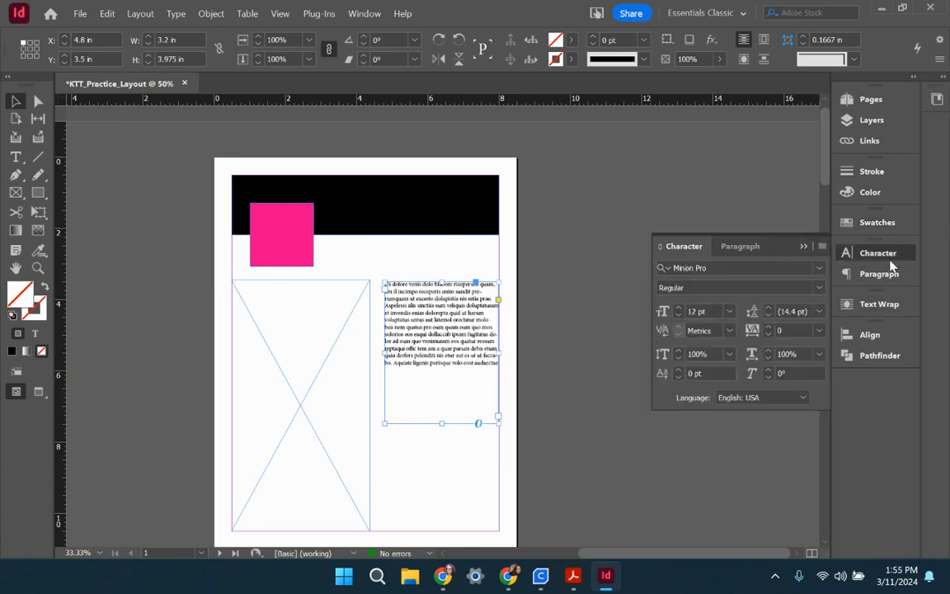
{"action": "left_click", "coordinate": [819, 267]}
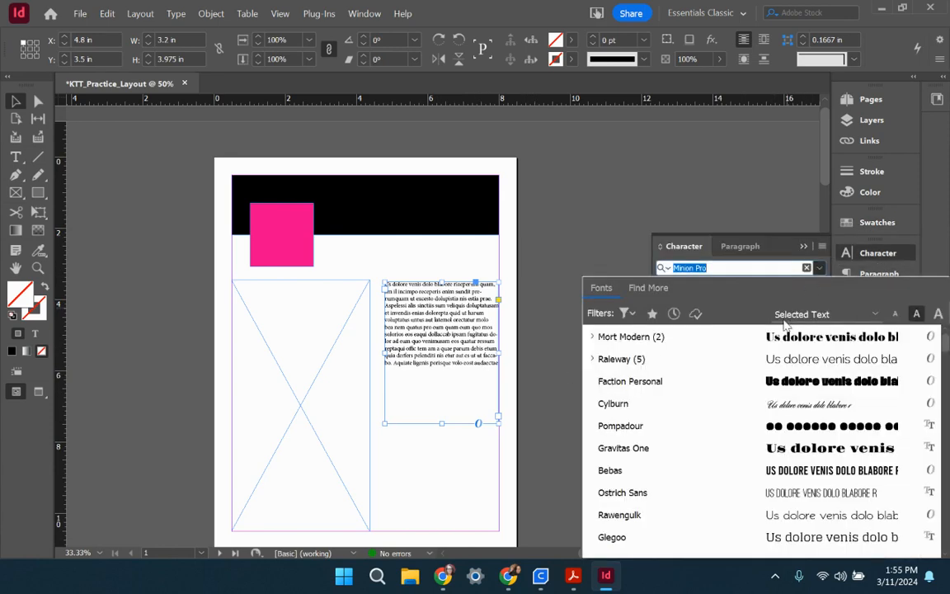
{"action": "left_click", "coordinate": [720, 338]}
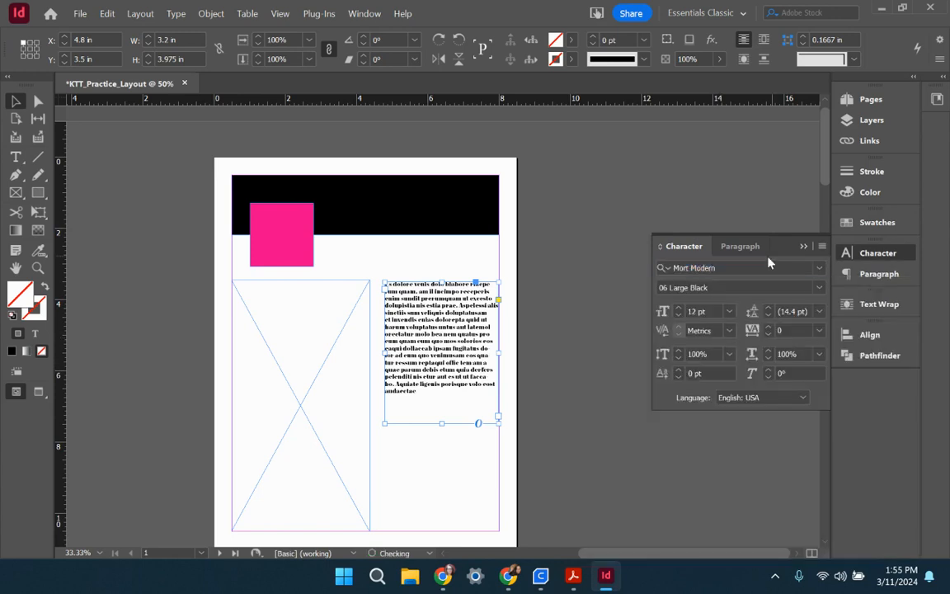
Set the placeholder text to 14 pt with 21 pt leading and enlarge its frame to about 3.425 by 5.75 in
{"action": "left_click", "coordinate": [678, 311]}
{"action": "left_click", "coordinate": [677, 310]}
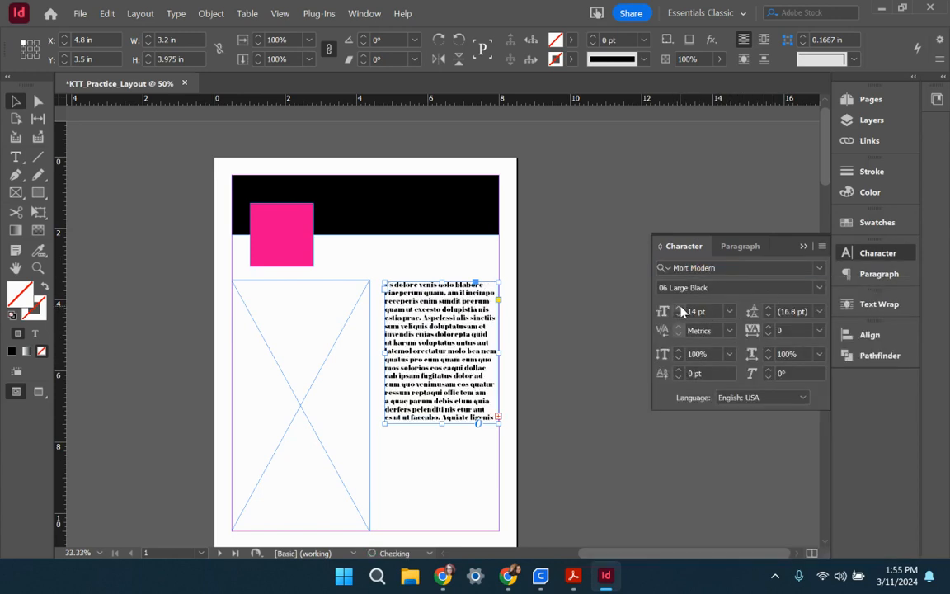
{"action": "left_click", "coordinate": [767, 307]}
{"action": "left_click", "coordinate": [767, 308]}
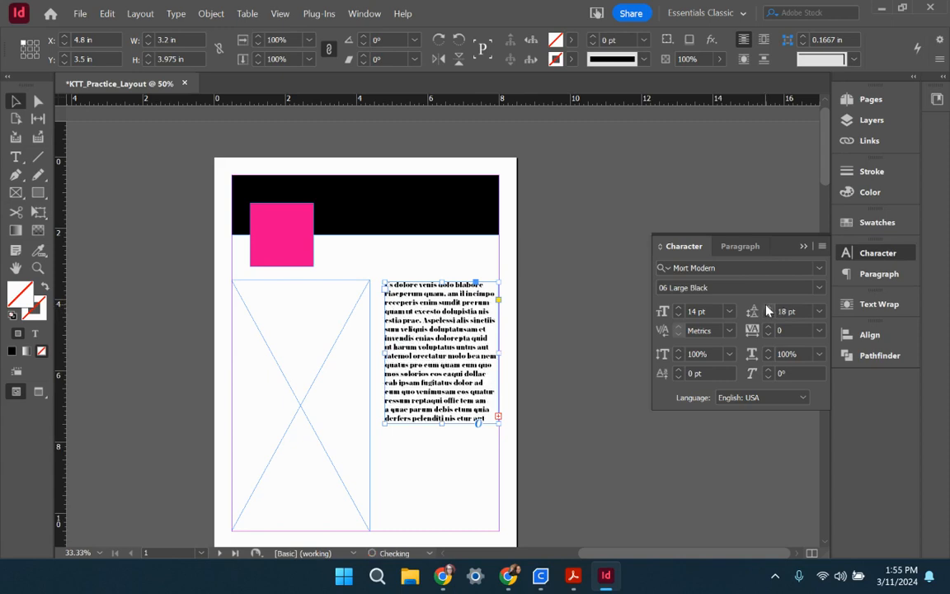
{"action": "left_click", "coordinate": [766, 307]}
{"action": "left_click", "coordinate": [767, 308]}
{"action": "left_click", "coordinate": [767, 308]}
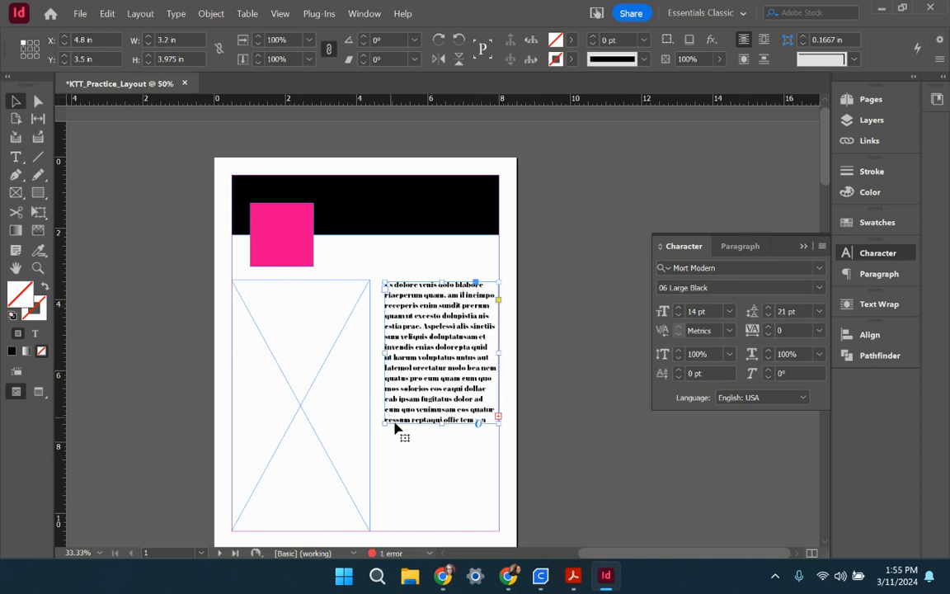
{"action": "left_click_drag", "start_coordinate": [383, 421], "coordinate": [376, 487]}
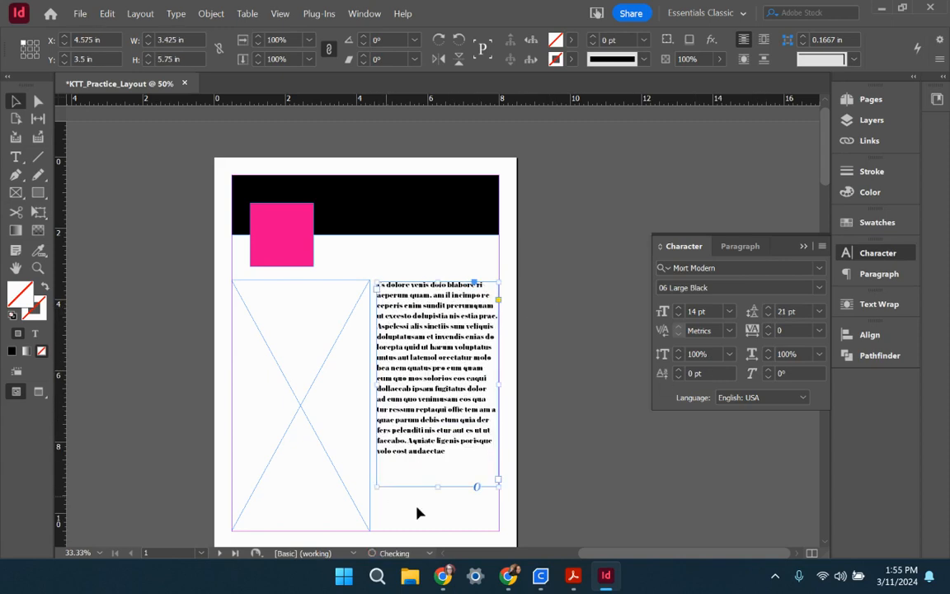
Extend the text frame to about 7.06 in tall to match the graphic frame, and set its text to 18 pt with 22 pt leading
{"action": "left_click_drag", "start_coordinate": [436, 485], "coordinate": [434, 530]}
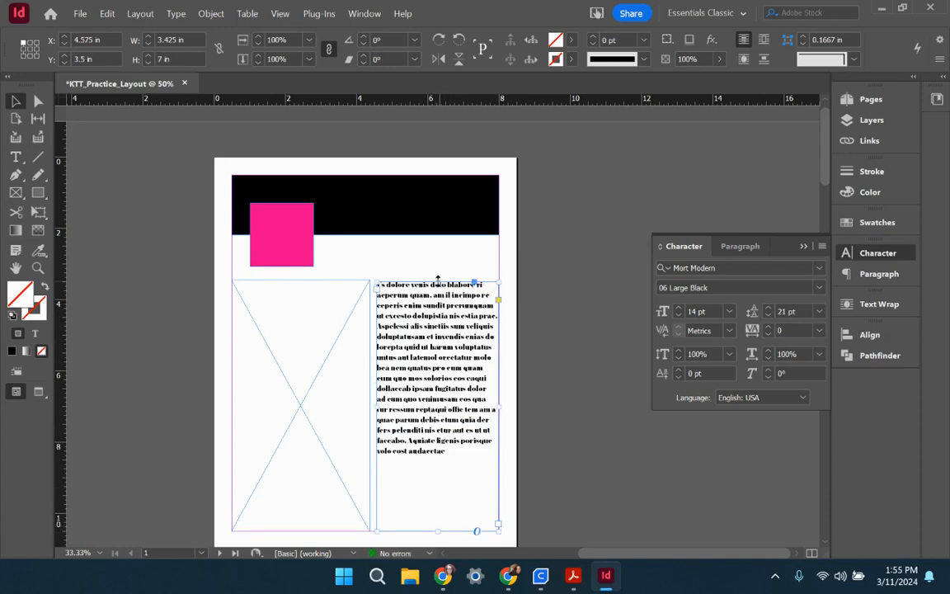
{"action": "left_click_drag", "start_coordinate": [435, 280], "coordinate": [434, 275]}
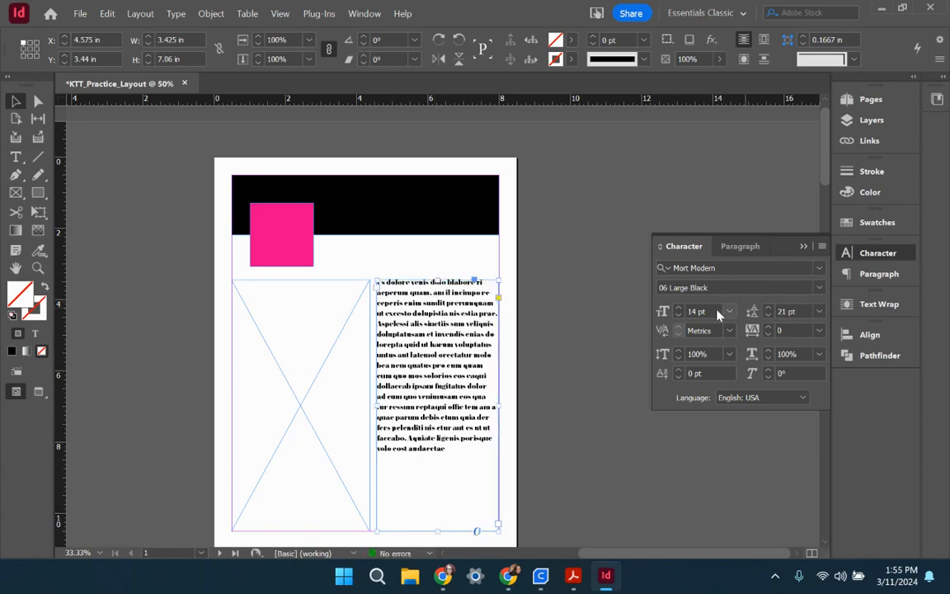
{"action": "left_click", "coordinate": [679, 309]}
{"action": "left_click", "coordinate": [679, 308]}
{"action": "left_click", "coordinate": [678, 309]}
{"action": "left_click", "coordinate": [678, 308]}
{"action": "left_click", "coordinate": [678, 308]}
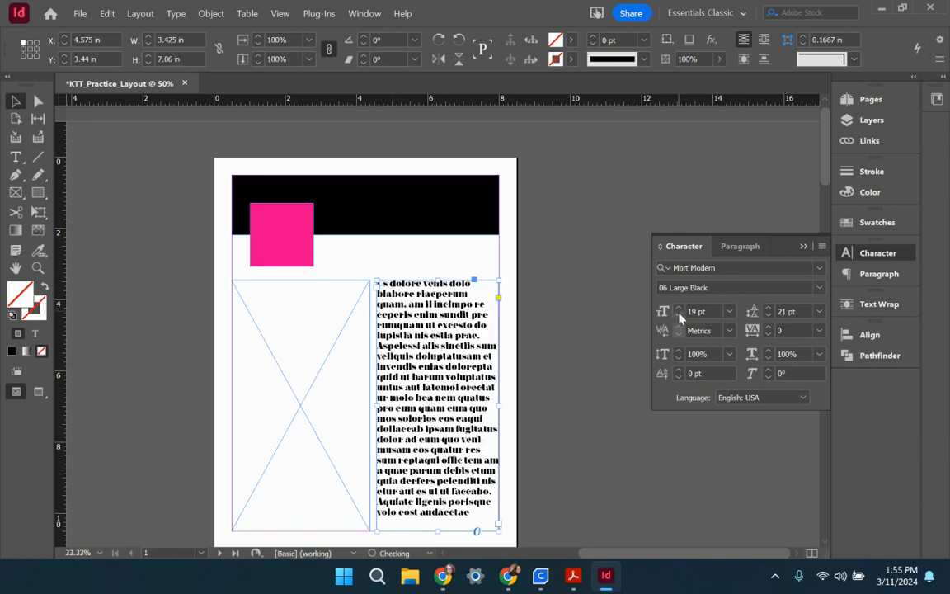
{"action": "left_click", "coordinate": [678, 317]}
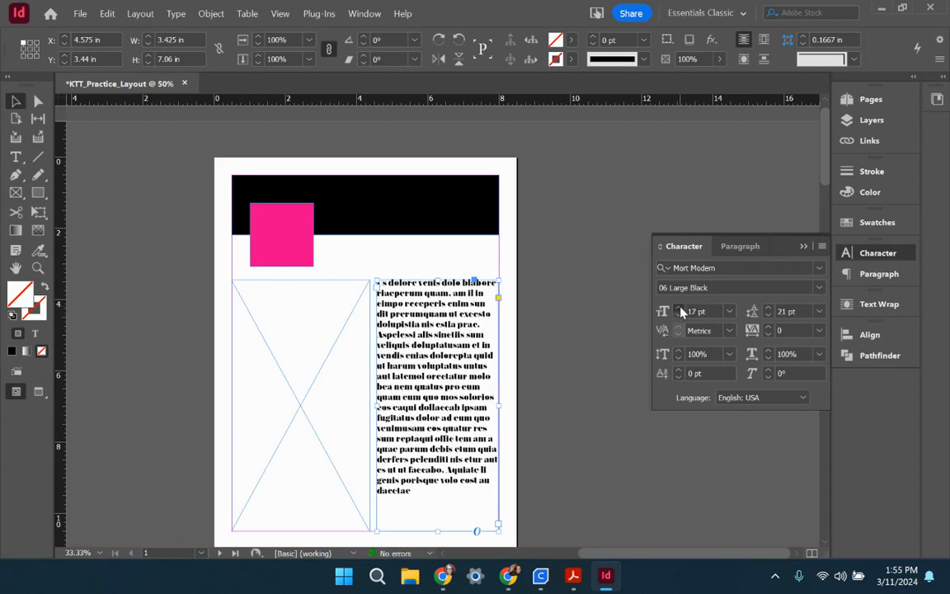
{"action": "left_click", "coordinate": [772, 309]}
{"action": "left_click", "coordinate": [771, 309]}
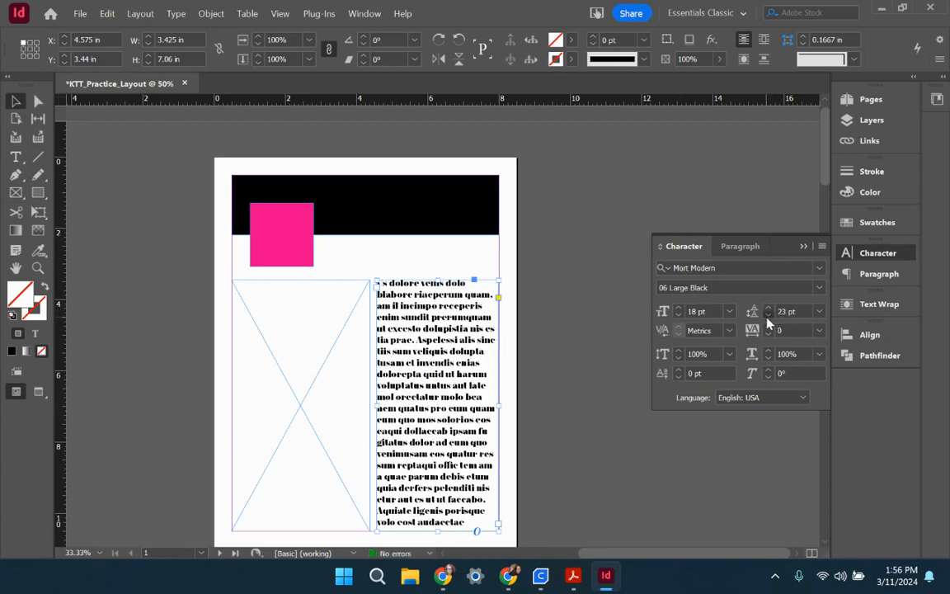
{"action": "left_click", "coordinate": [767, 315]}
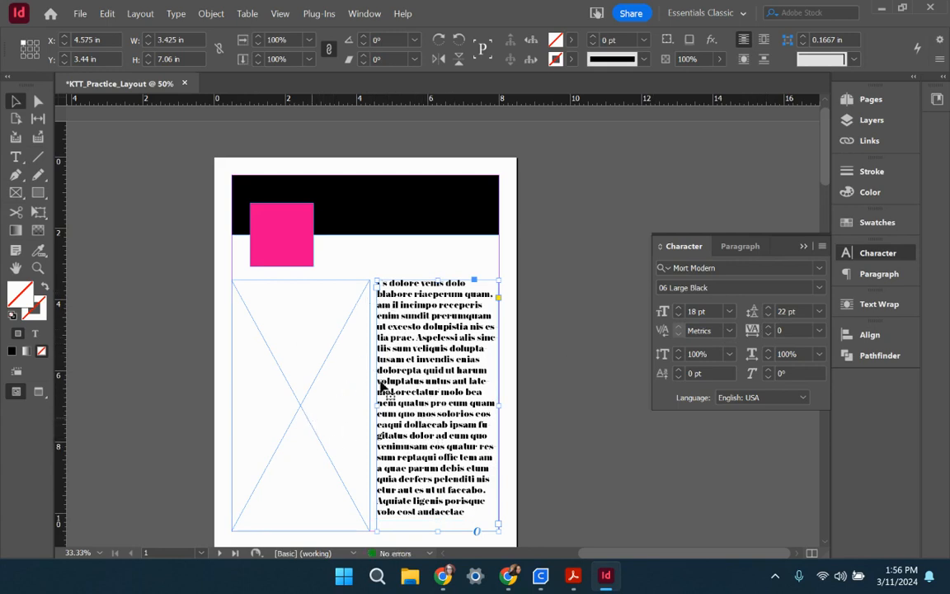
{"action": "left_click", "coordinate": [564, 419]}
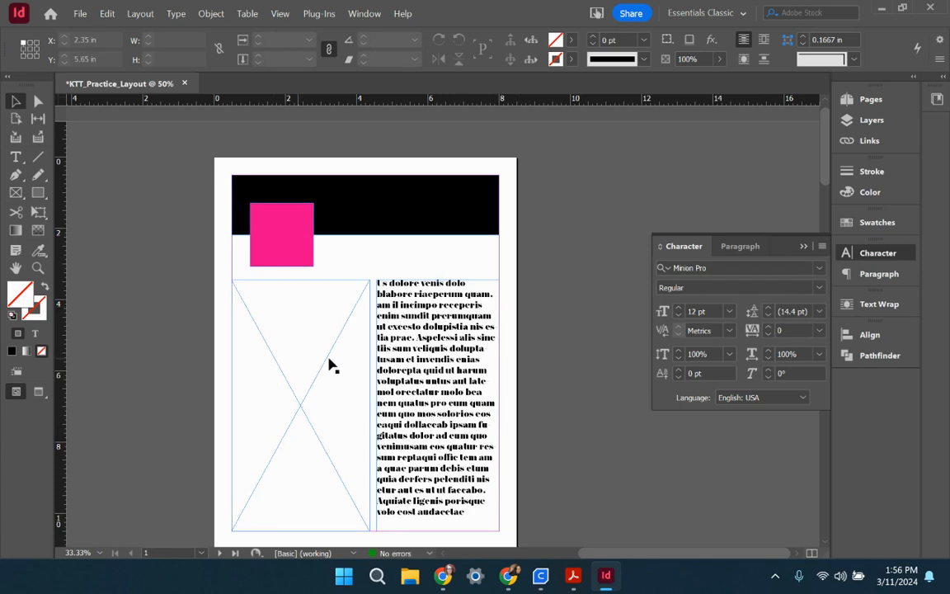
{"action": "left_click", "coordinate": [804, 247]}
Place the MammiesWindow artwork image from the Home Exhibit folder into the empty graphic frame
{"action": "left_click", "coordinate": [301, 416]}
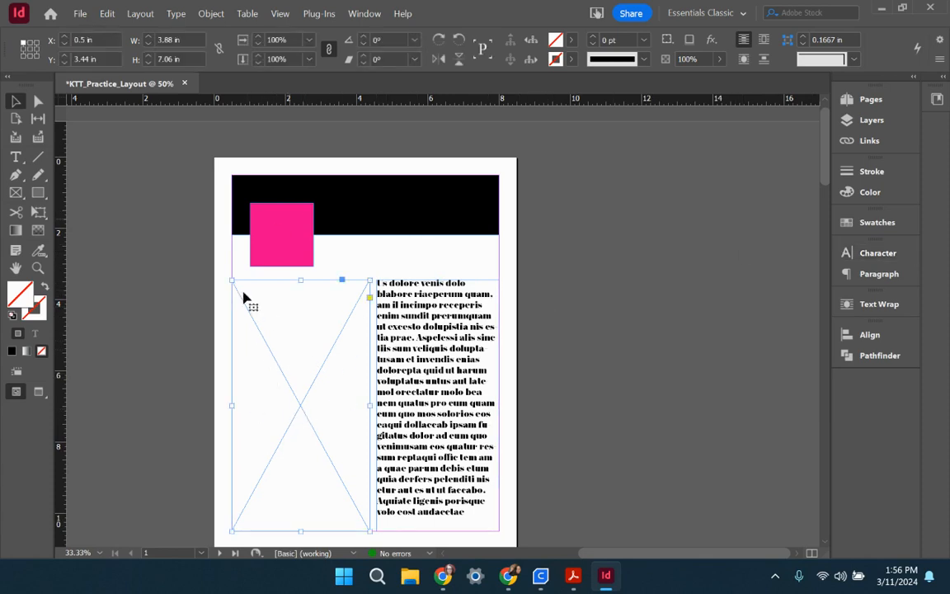
{"action": "left_click", "coordinate": [370, 268]}
{"action": "left_click", "coordinate": [303, 412]}
{"action": "left_click", "coordinate": [86, 14]}
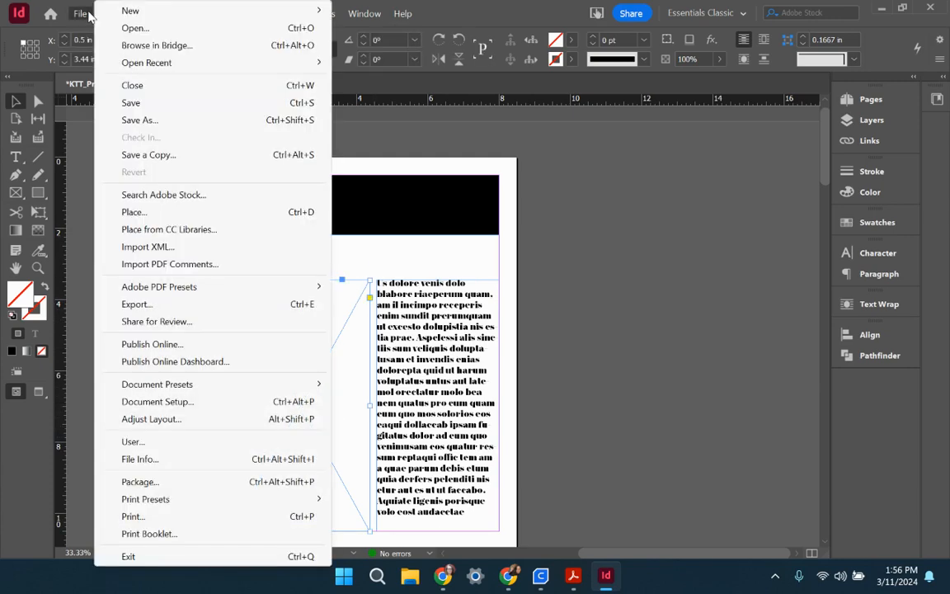
{"action": "left_click", "coordinate": [136, 211]}
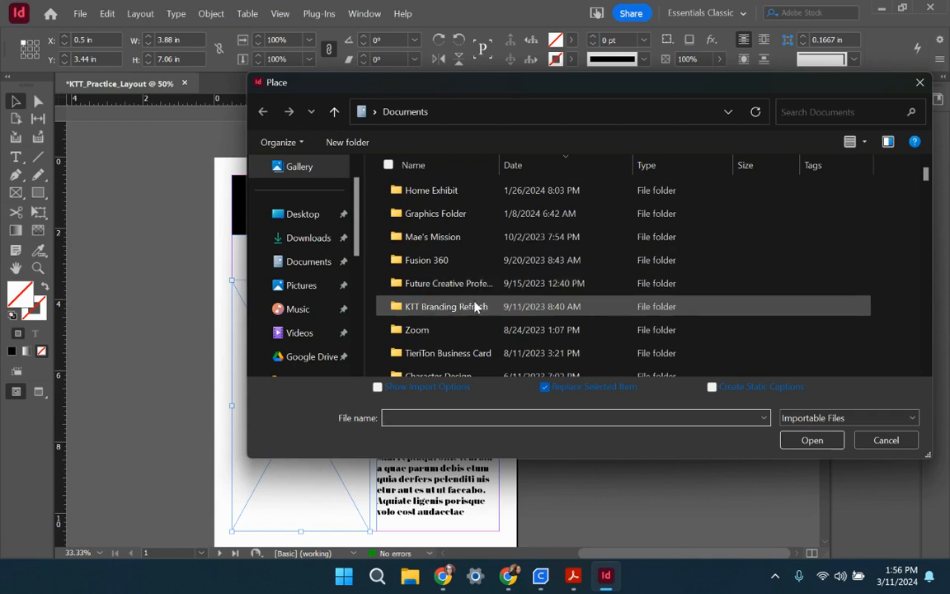
{"action": "double_click", "coordinate": [477, 198]}
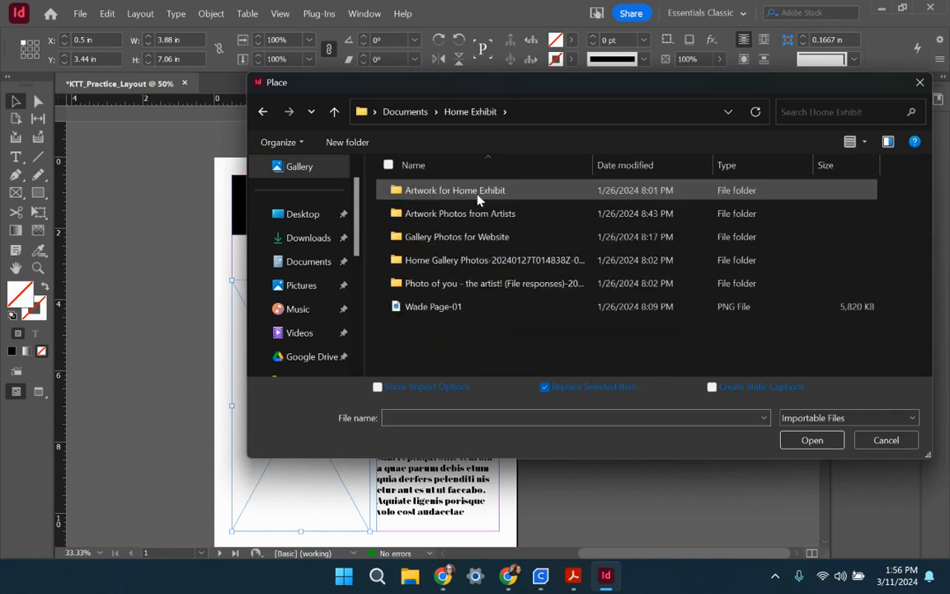
{"action": "double_click", "coordinate": [496, 194]}
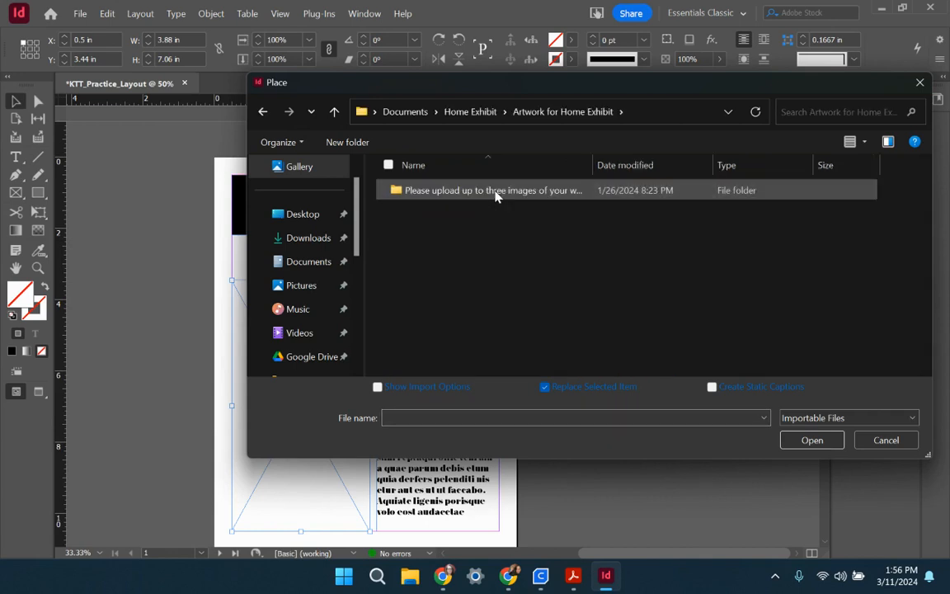
{"action": "double_click", "coordinate": [495, 195]}
{"action": "left_click", "coordinate": [492, 212]}
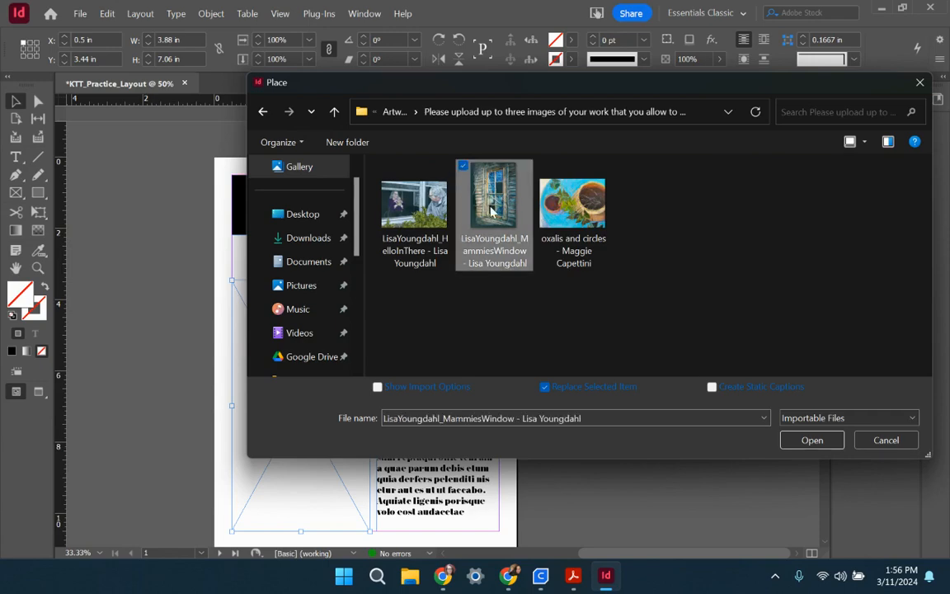
{"action": "left_click", "coordinate": [827, 445]}
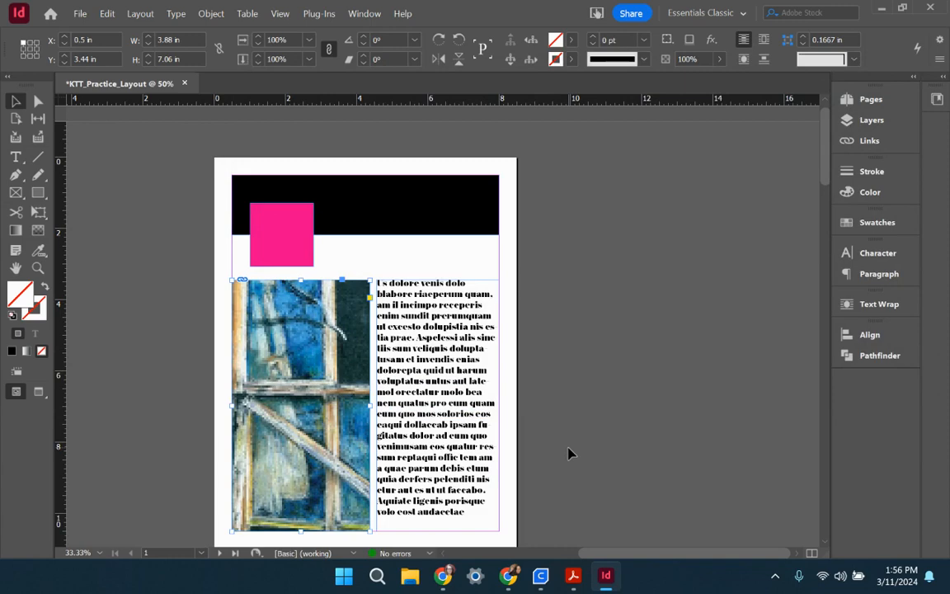
Display the Frame Fitting properties of the placed image
{"action": "key", "text": "ctrl+equal"}
{"action": "key", "text": "ctrl+equal"}
{"action": "key", "text": "ctrl+minus"}
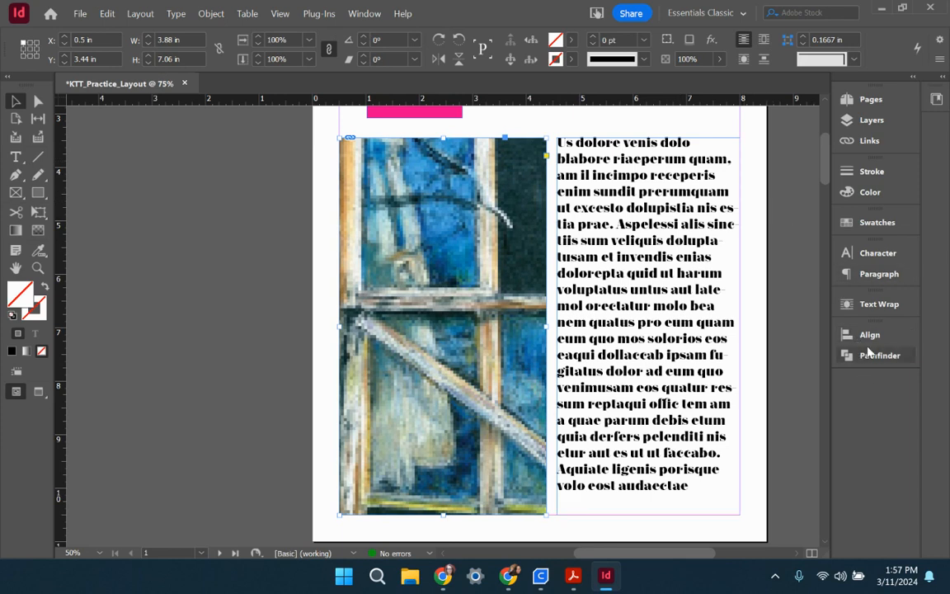
{"action": "left_click", "coordinate": [759, 178]}
{"action": "left_click", "coordinate": [536, 203]}
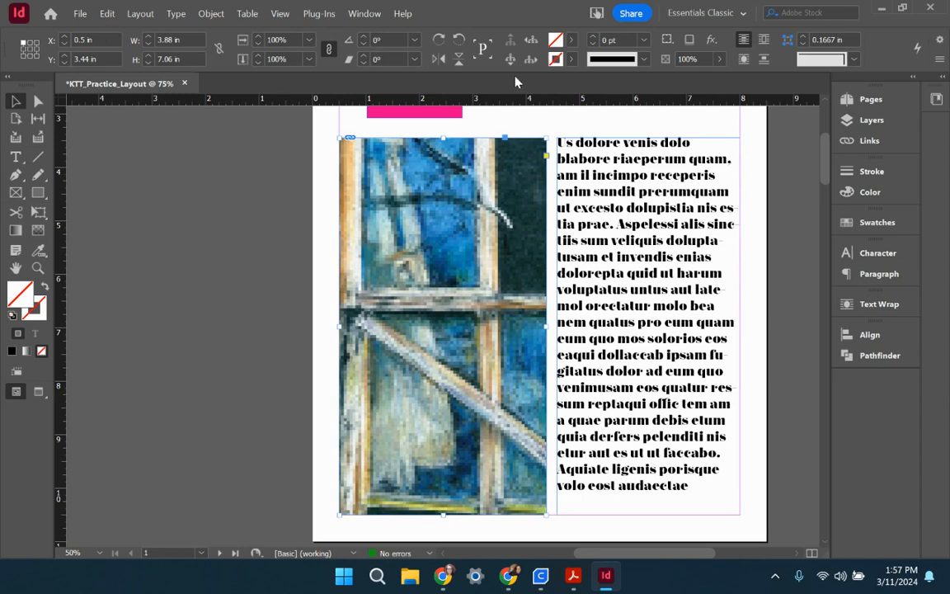
{"action": "left_click", "coordinate": [939, 60]}
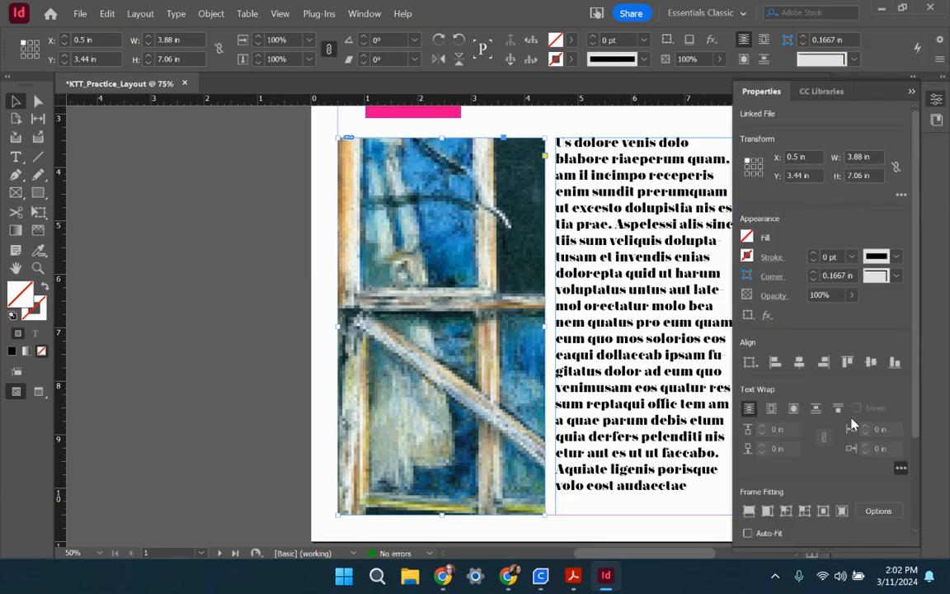
{"action": "scroll", "coordinate": [874, 429], "scroll_direction": "down", "scroll_amount": 3}
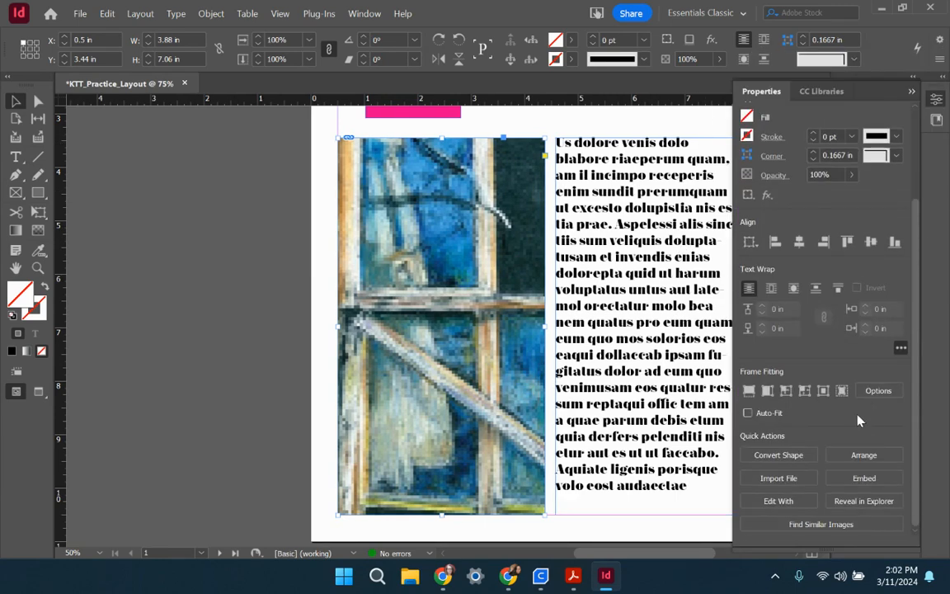
{"action": "left_click", "coordinate": [362, 14]}
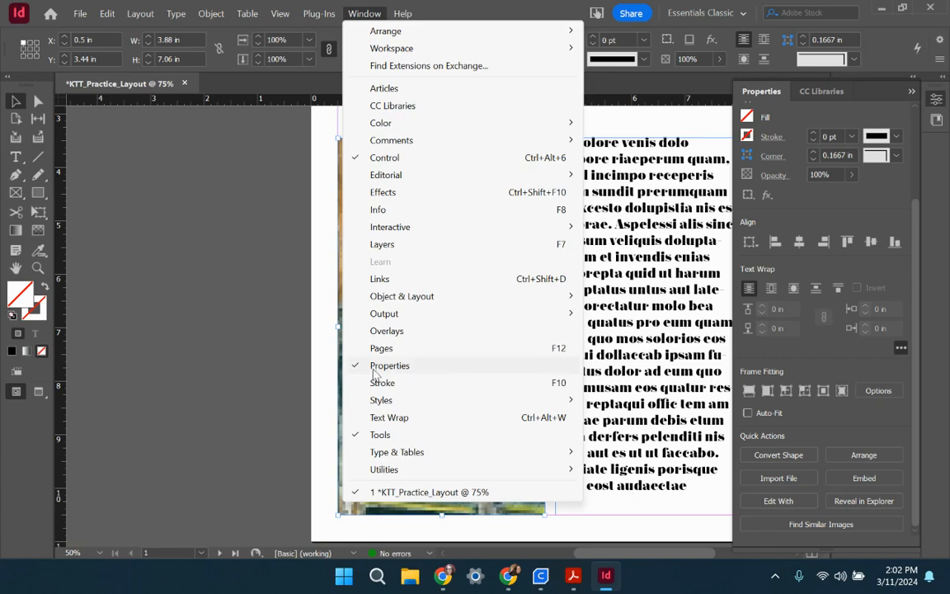
{"action": "left_click", "coordinate": [842, 419]}
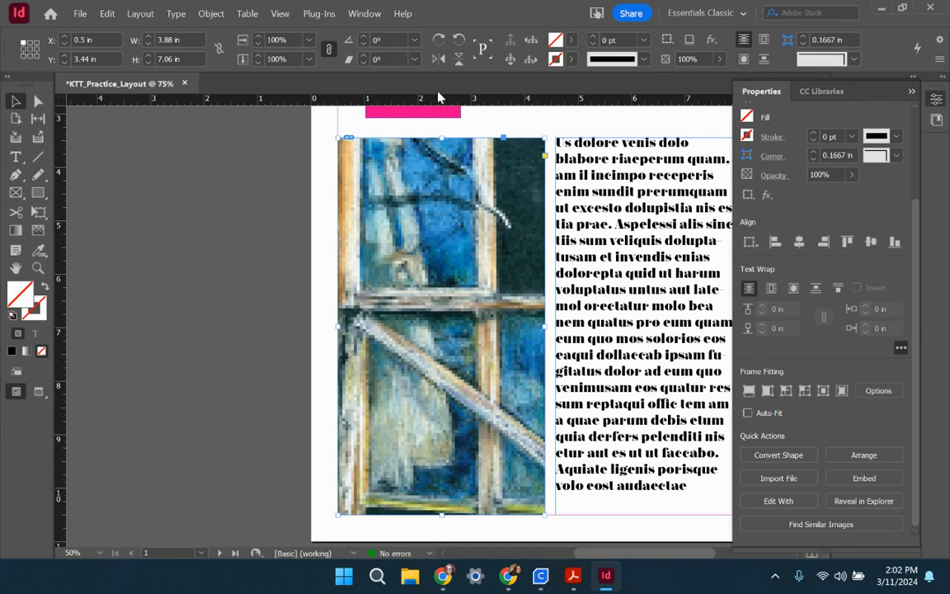
Look over the Fitting commands and their shortcuts for the placed image
{"action": "left_click_drag", "start_coordinate": [328, 306], "coordinate": [197, 307]}
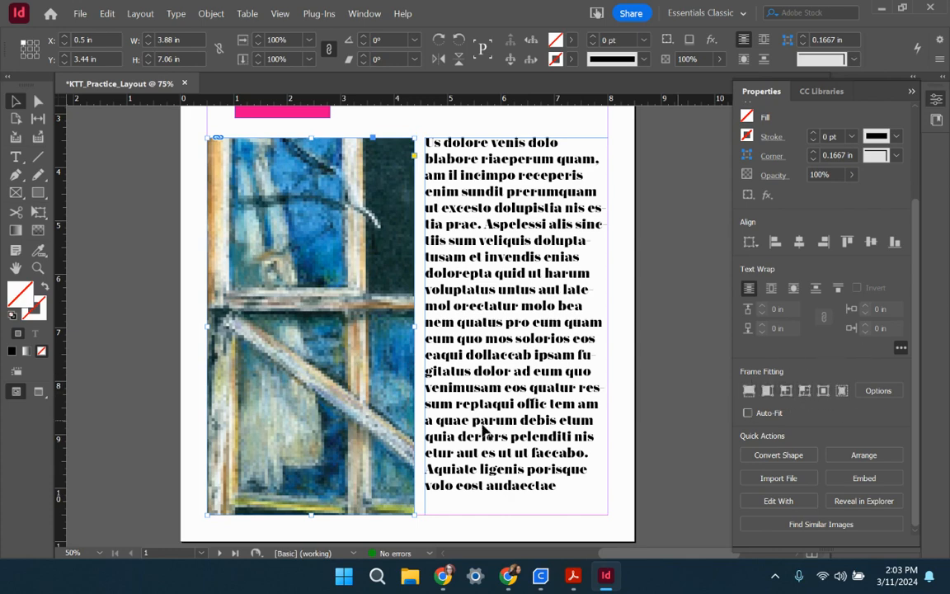
{"action": "left_click", "coordinate": [210, 14]}
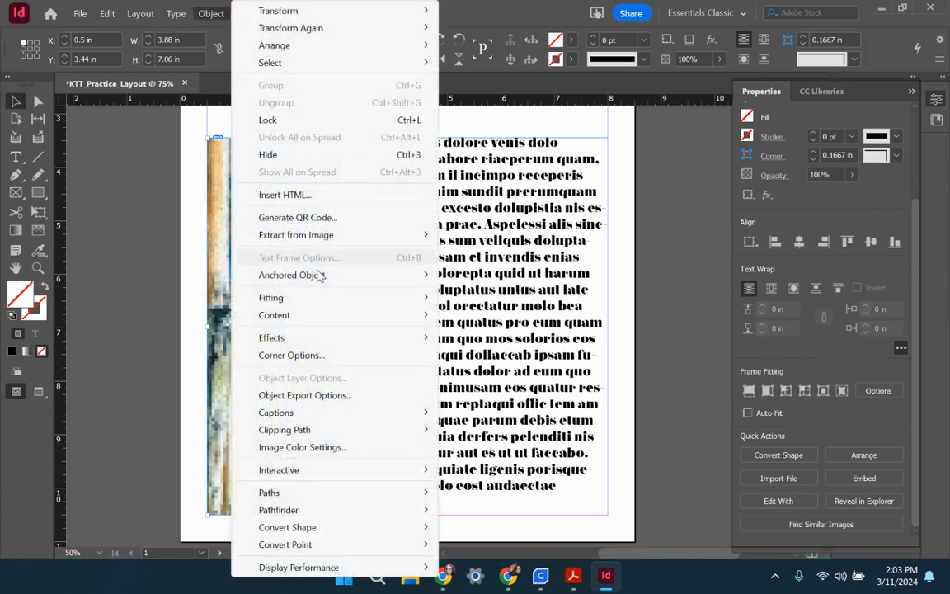
{"action": "mouse_move", "coordinate": [324, 298]}
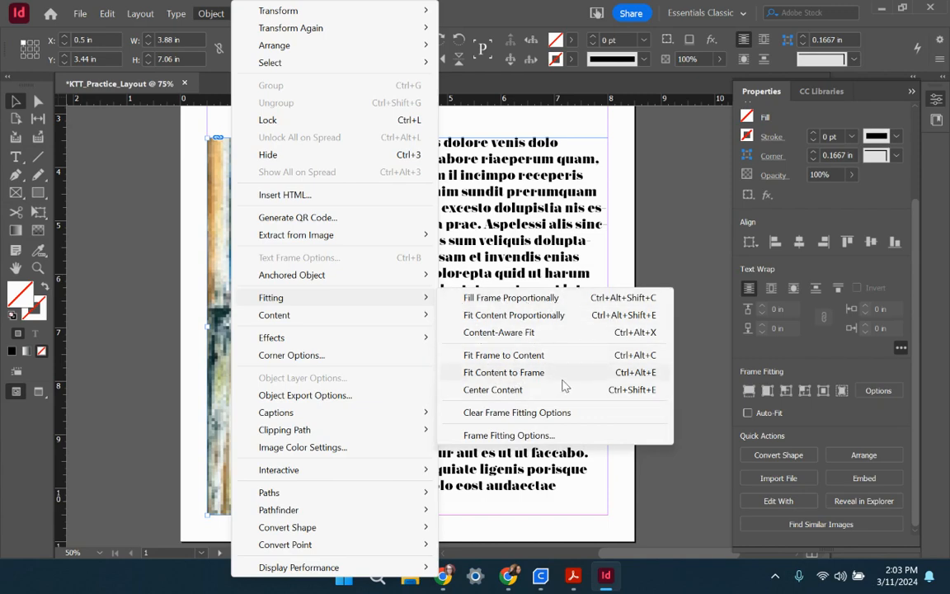
{"action": "left_click", "coordinate": [636, 328]}
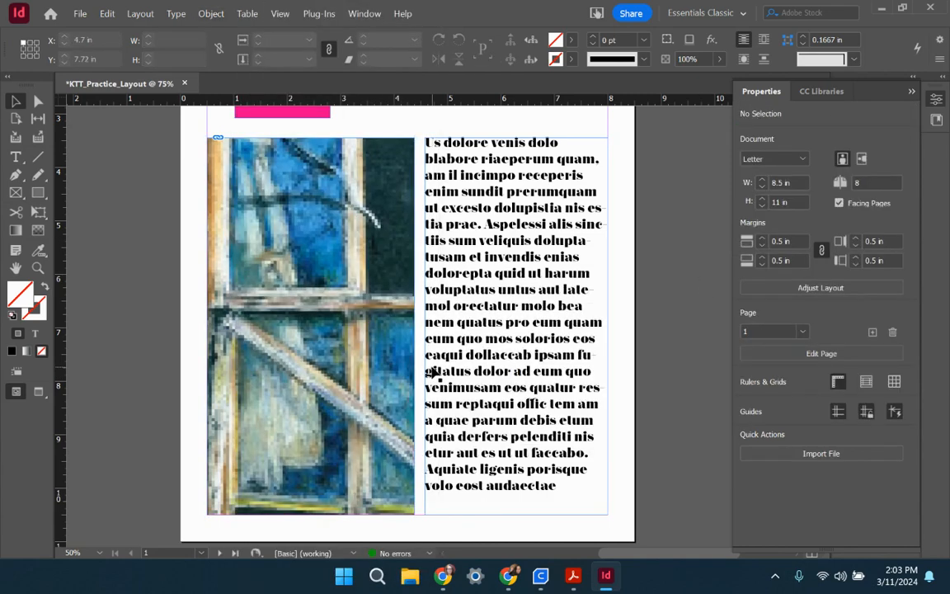
Fit the image content proportionally in its frame, and fit the frame to the content
{"action": "left_click", "coordinate": [393, 371]}
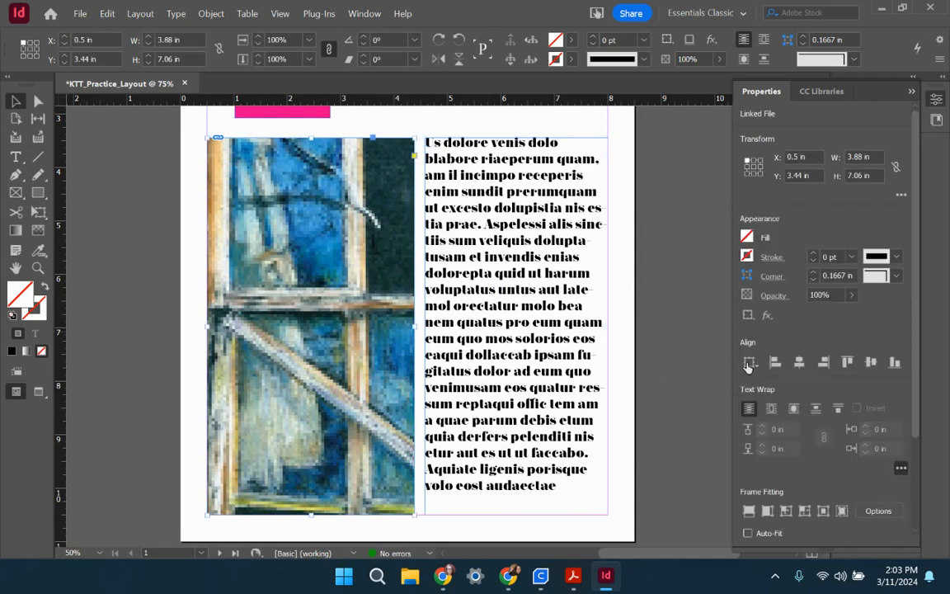
{"action": "scroll", "coordinate": [838, 401], "scroll_direction": "down", "scroll_amount": 3}
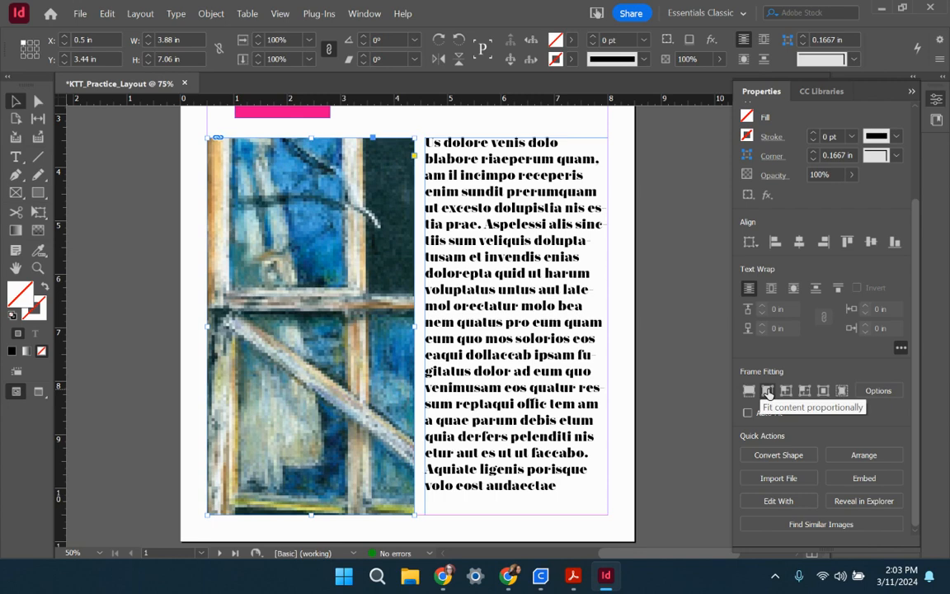
{"action": "left_click", "coordinate": [766, 391]}
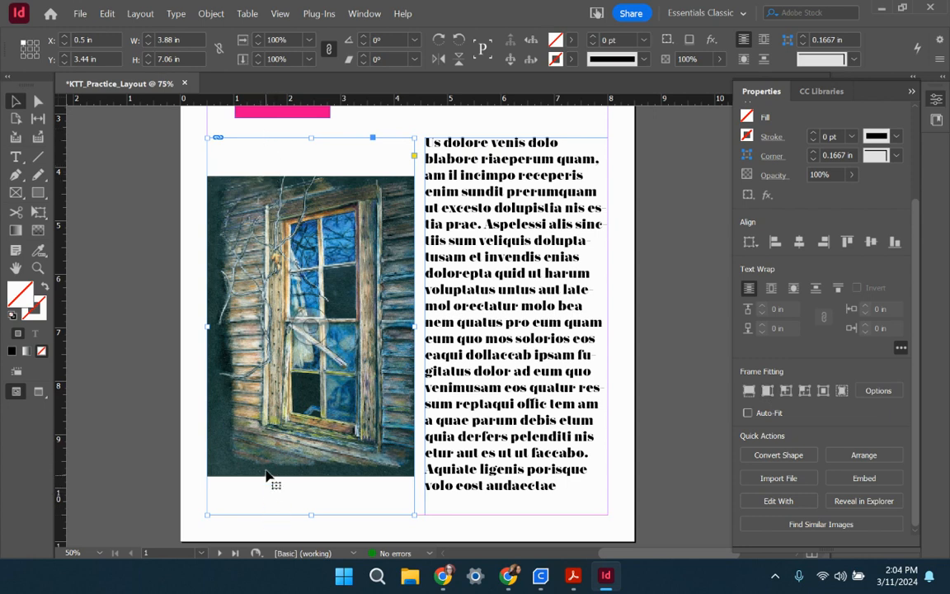
{"action": "left_click", "coordinate": [804, 391]}
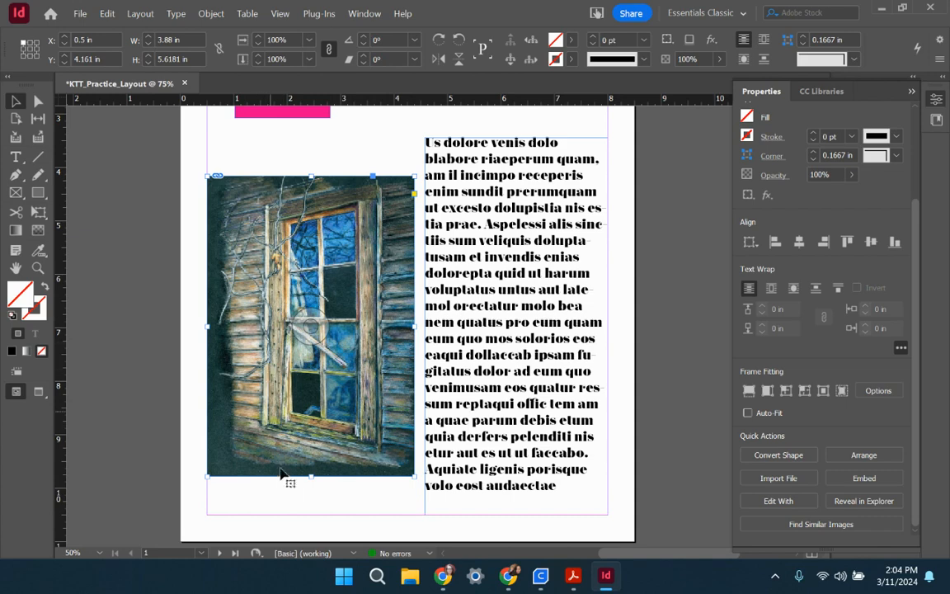
Try cropping the image by shrinking its frame to about 1.98 by 4.079 in, and undo both resizes
{"action": "left_click", "coordinate": [286, 498]}
{"action": "left_click", "coordinate": [283, 404]}
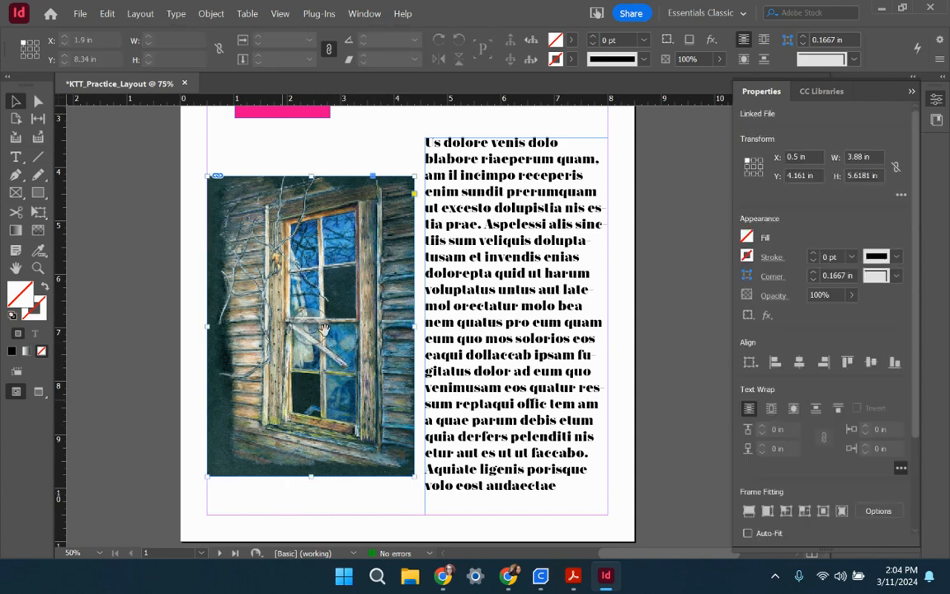
{"action": "left_click_drag", "start_coordinate": [313, 173], "coordinate": [314, 261]}
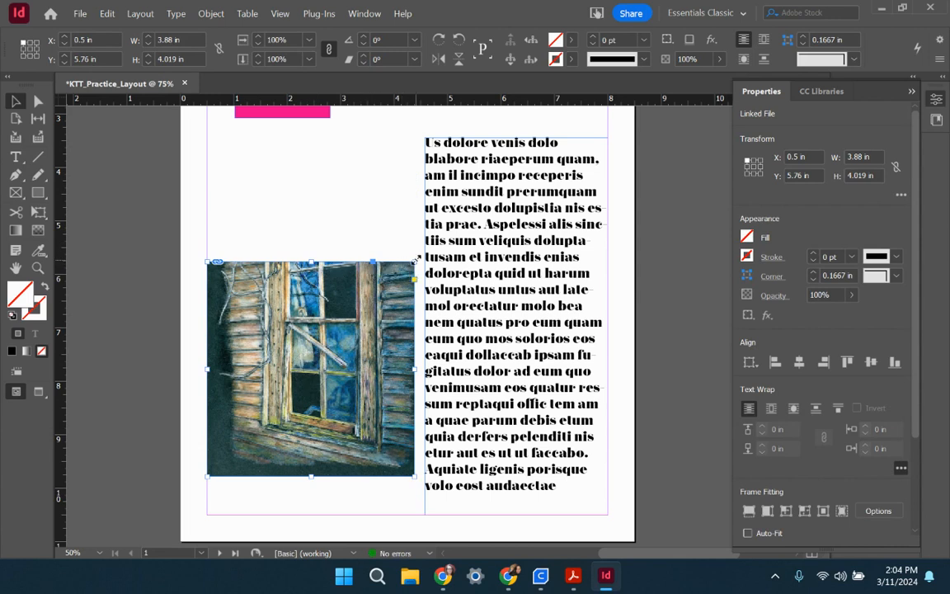
{"action": "left_click_drag", "start_coordinate": [414, 262], "coordinate": [313, 258]}
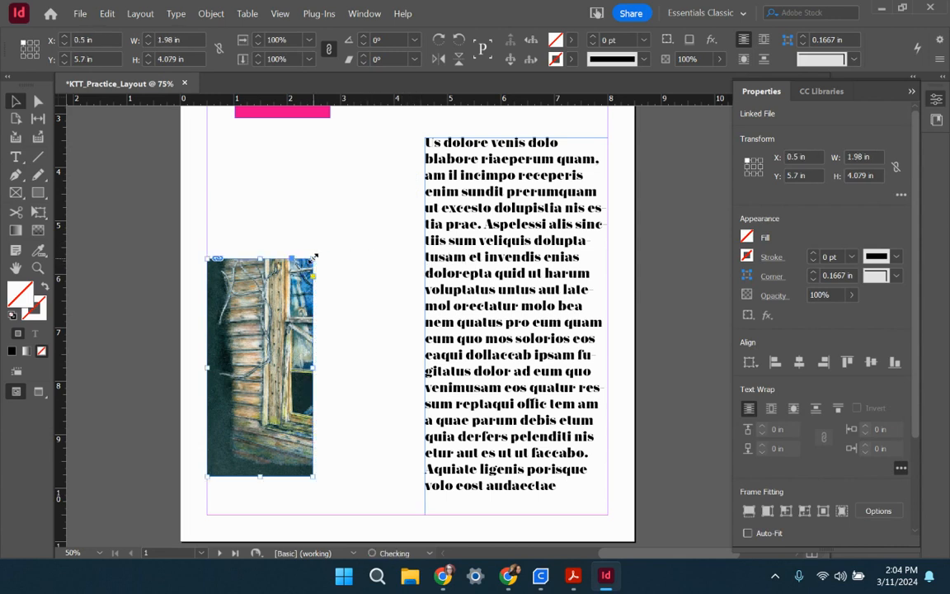
{"action": "key", "text": "ctrl+z"}
{"action": "key", "text": "ctrl+z"}
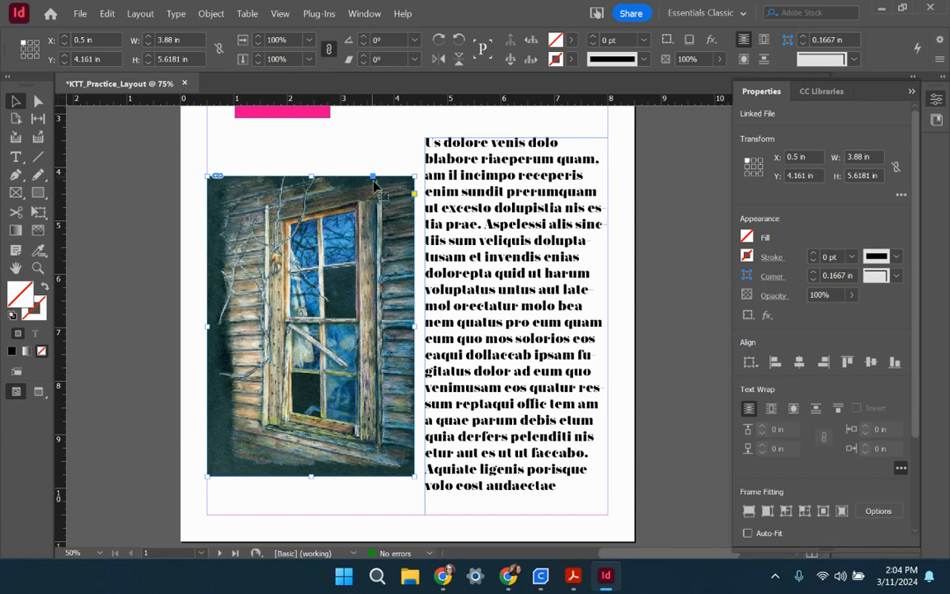
Move the image up to Y 3.44 in so that it aligns with the top of the text frame
{"action": "left_click_drag", "start_coordinate": [339, 251], "coordinate": [377, 255]}
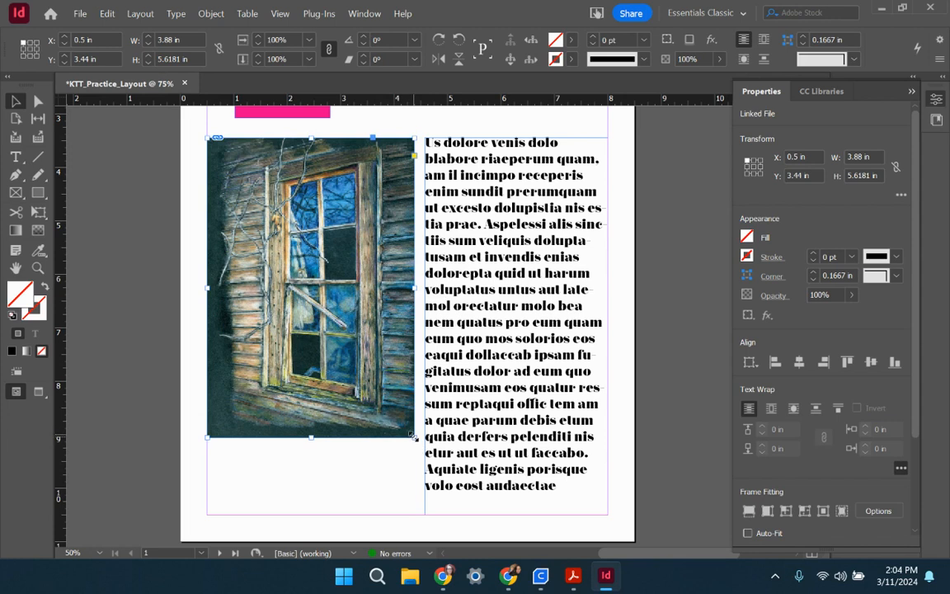
Crop the image by shrinking its frame to about 2.545 by 3.685 in, and refit the frame to the content
{"action": "left_click_drag", "start_coordinate": [414, 437], "coordinate": [404, 428]}
{"action": "left_click_drag", "start_coordinate": [334, 355], "coordinate": [324, 338]}
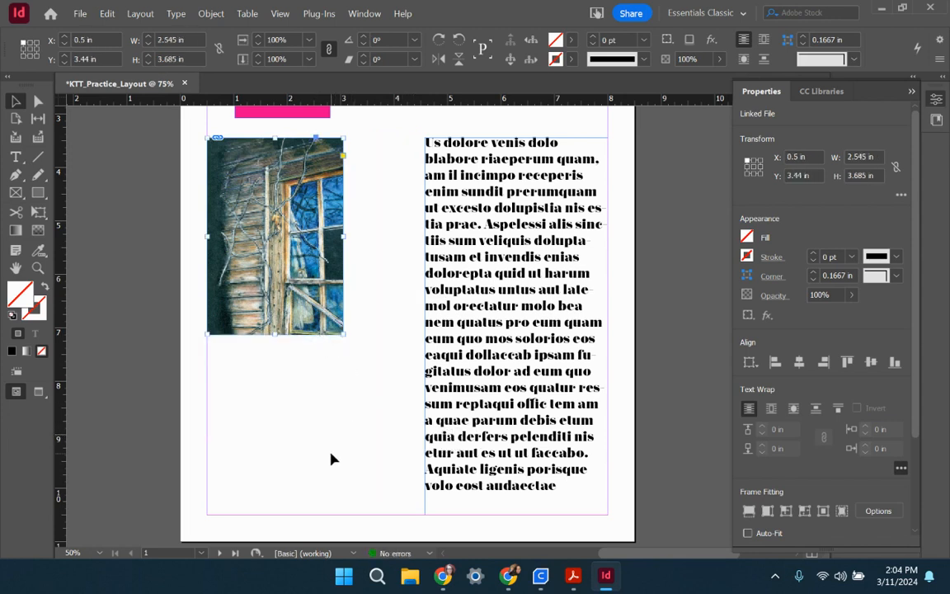
{"action": "key", "text": "ctrl+alt+c"}
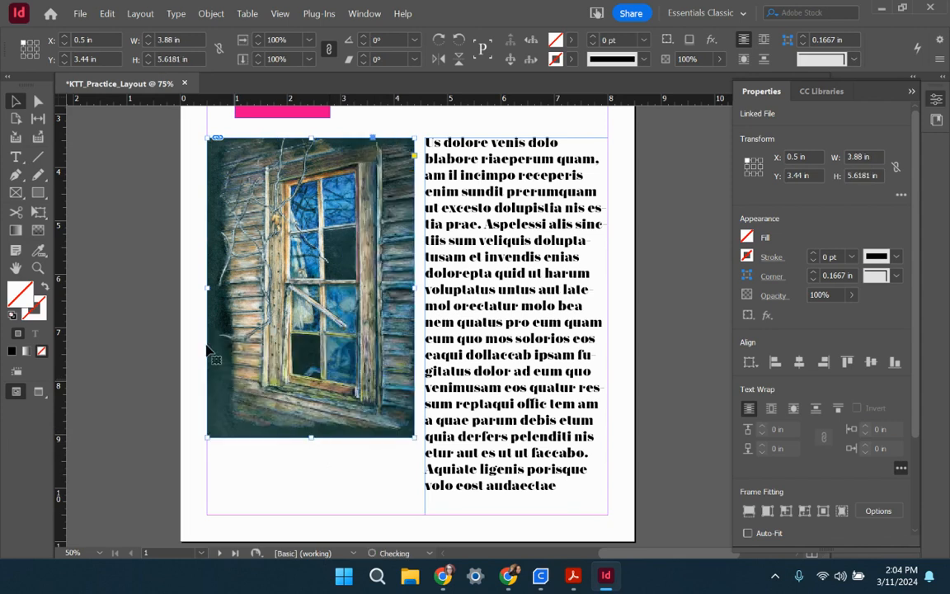
Scale the image with Free Transform down to about 2.61 by 3.78 in, and back up to about 3.88 by 5.61 in
{"action": "left_click", "coordinate": [43, 219]}
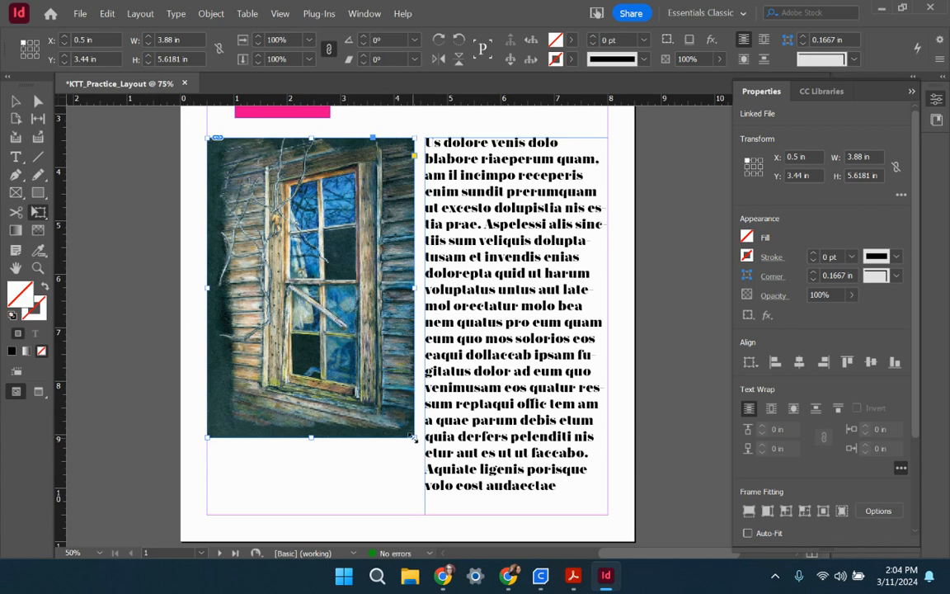
{"action": "left_click_drag", "start_coordinate": [415, 439], "coordinate": [347, 339]}
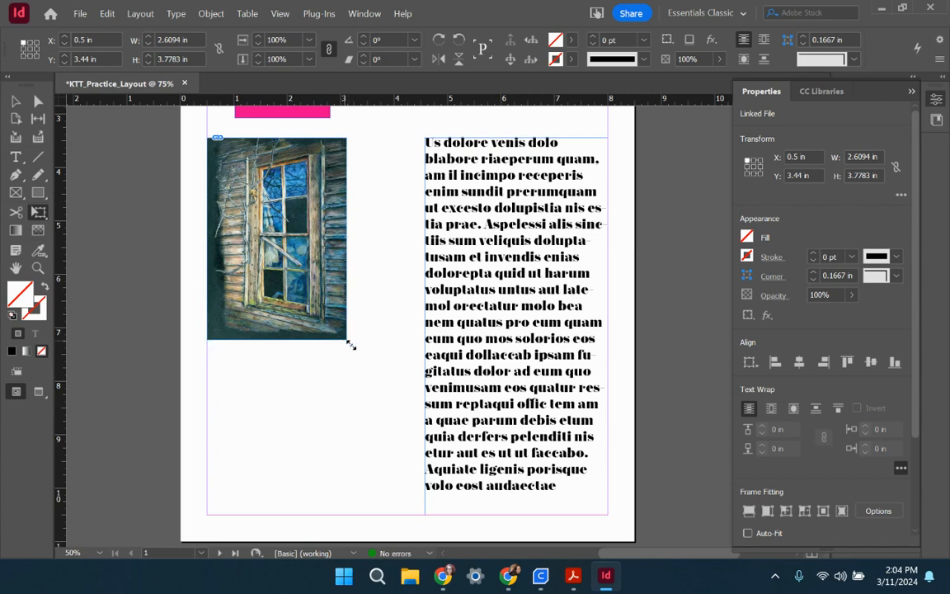
{"action": "left_click_drag", "start_coordinate": [350, 345], "coordinate": [423, 427]}
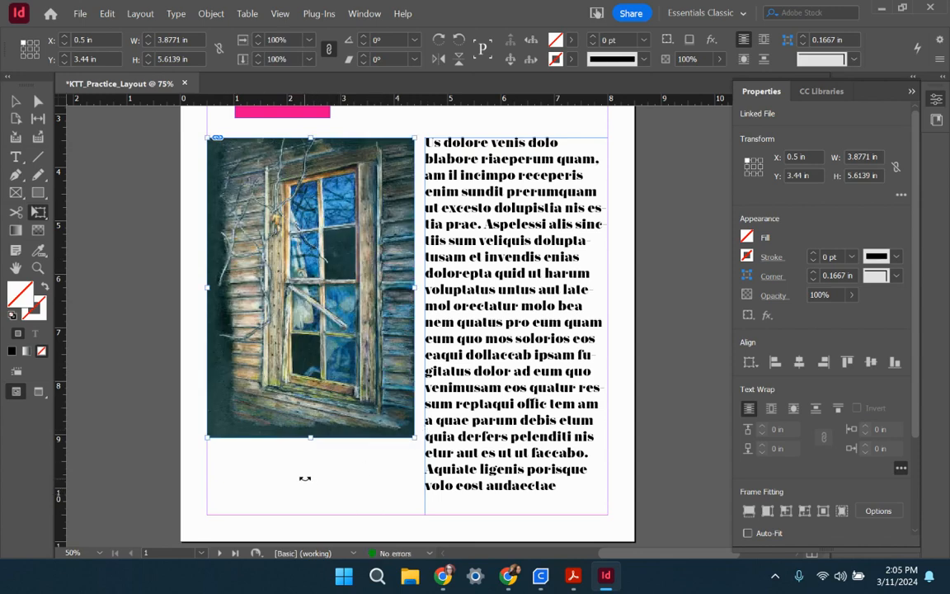
{"action": "key", "text": "v"}
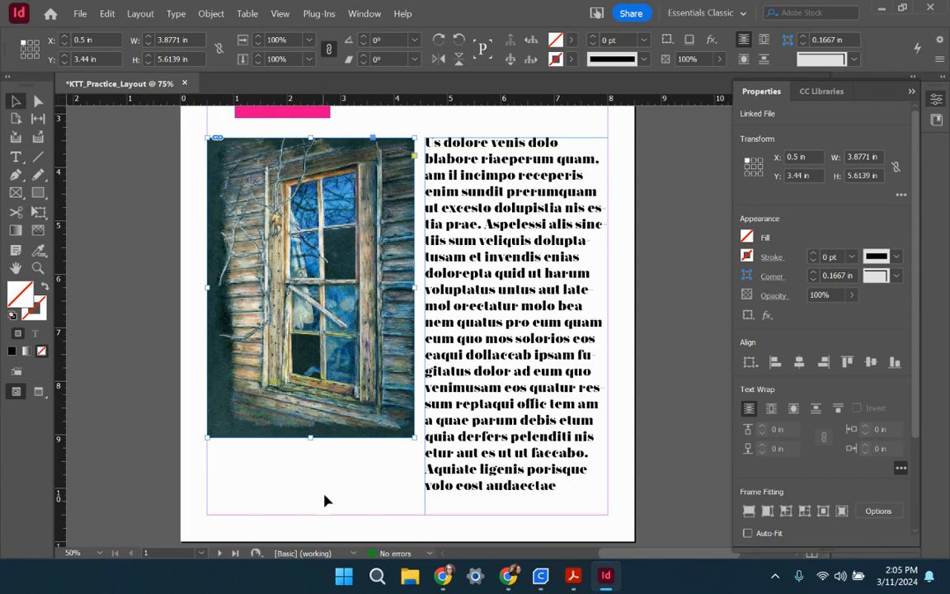
{"action": "left_click", "coordinate": [325, 500]}
{"action": "left_click", "coordinate": [301, 363]}
Display the document's links, move the window image's source file to the Desktop in File Explorer, and check its link status
{"action": "left_click", "coordinate": [937, 100]}
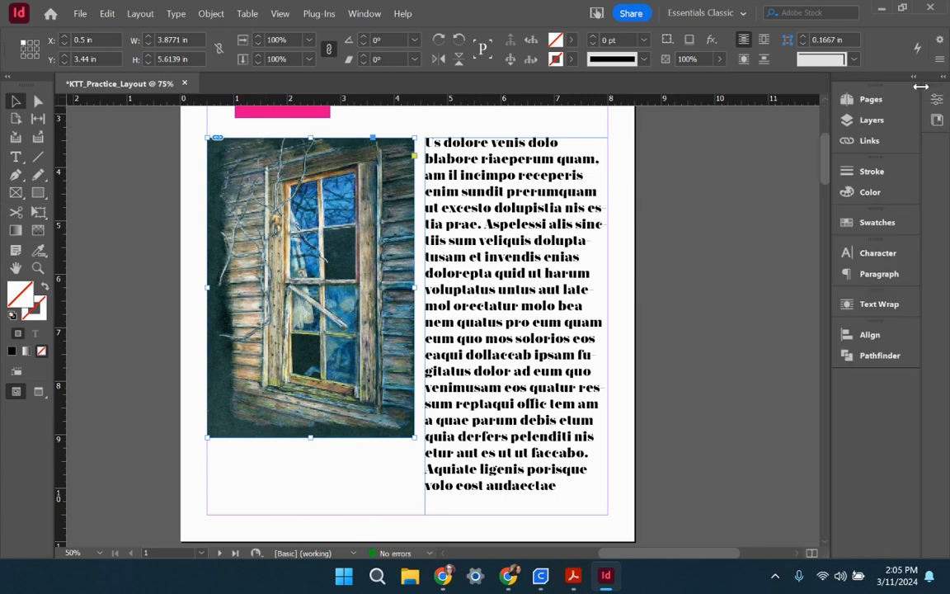
{"action": "left_click", "coordinate": [870, 141]}
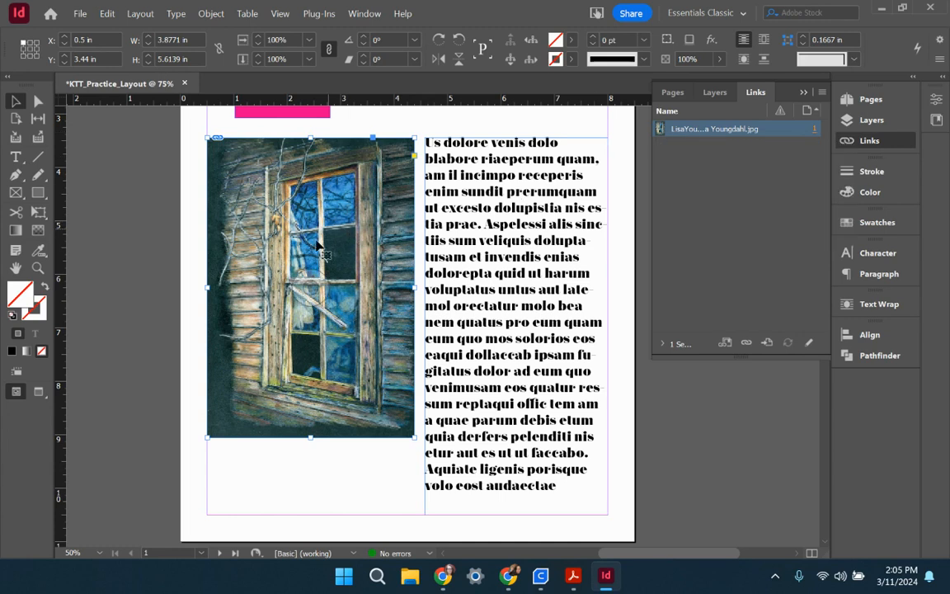
{"action": "left_click", "coordinate": [411, 577]}
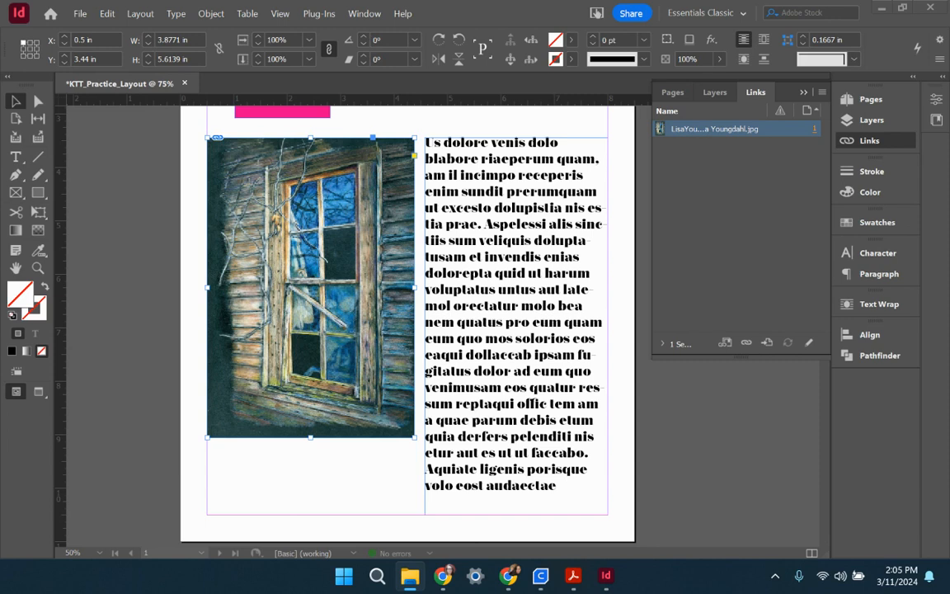
{"action": "left_click", "coordinate": [707, 202]}
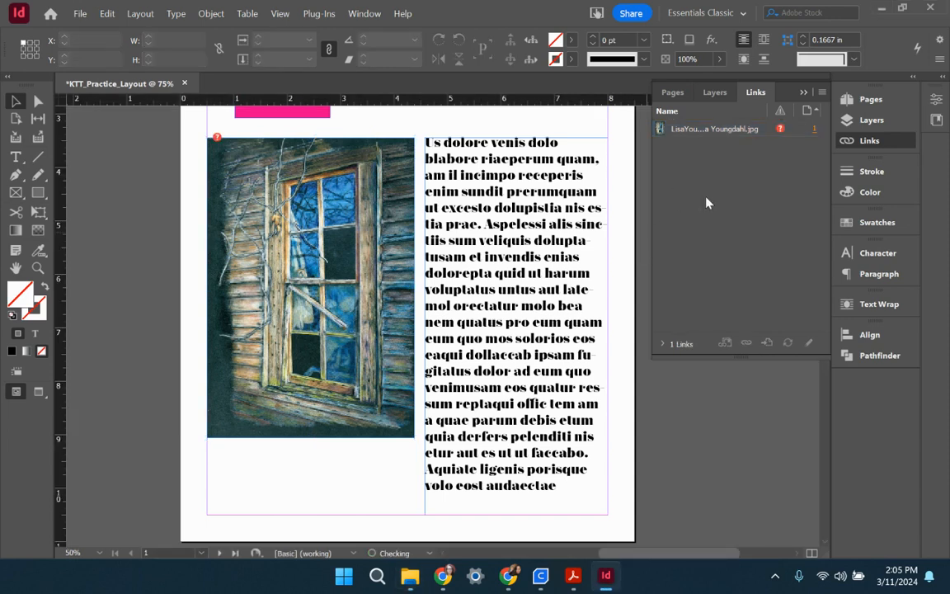
{"action": "double_click", "coordinate": [780, 131]}
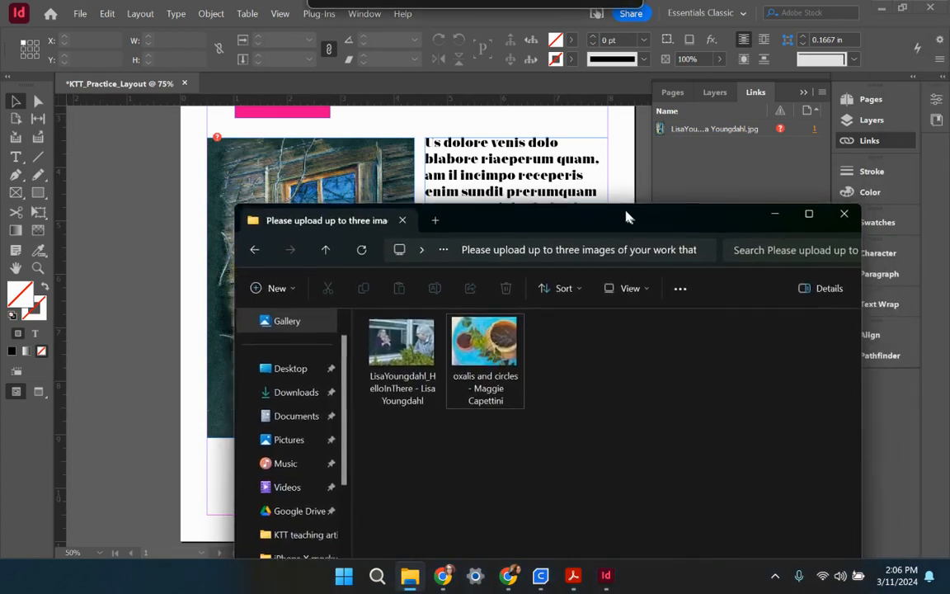
Browse the Desktop folder in File Explorer to locate the MammiesWindow JPG, and return to the layout
{"action": "left_click_drag", "start_coordinate": [627, 216], "coordinate": [637, 164]}
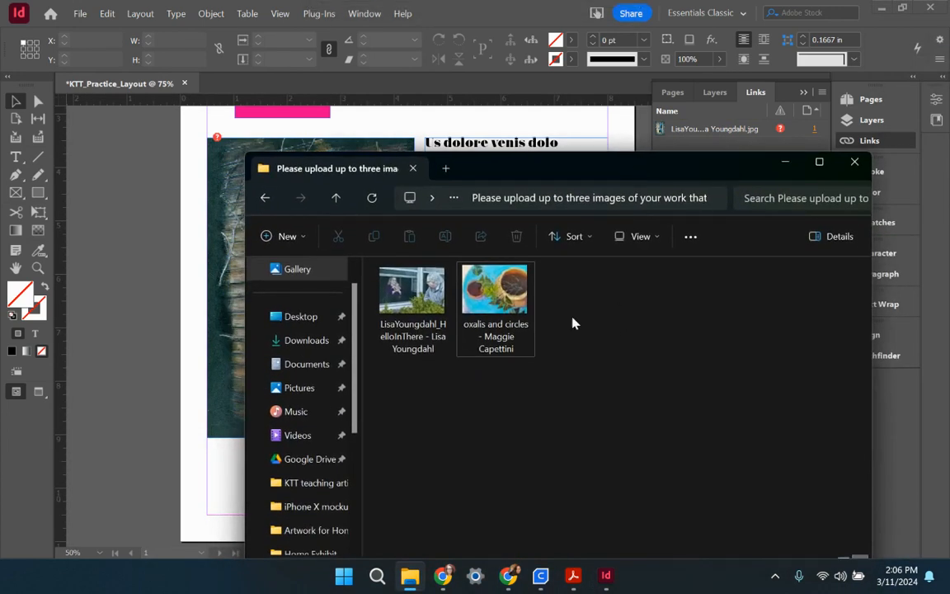
{"action": "left_click", "coordinate": [280, 320]}
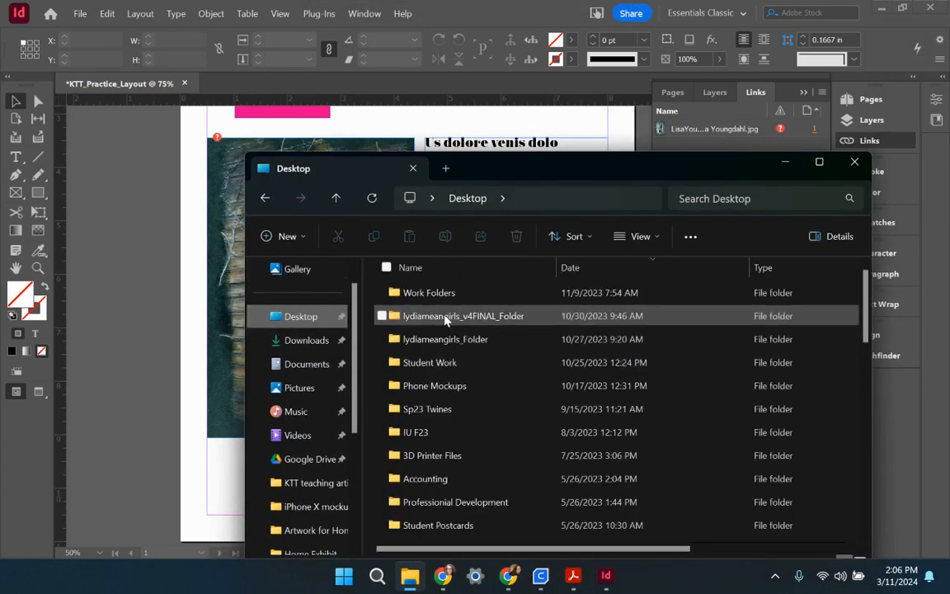
{"action": "scroll", "coordinate": [437, 367], "scroll_direction": "down", "scroll_amount": 10}
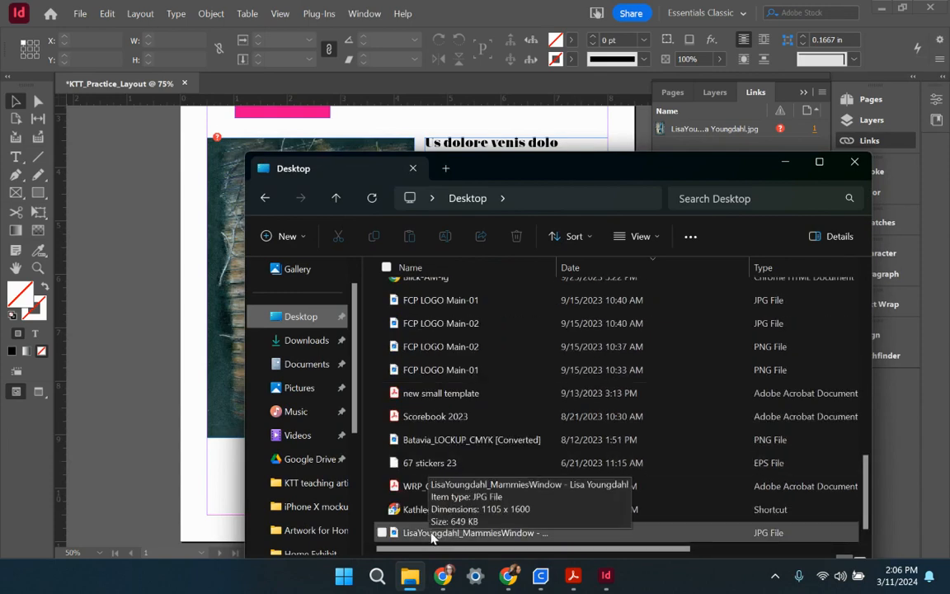
{"action": "left_click", "coordinate": [554, 105]}
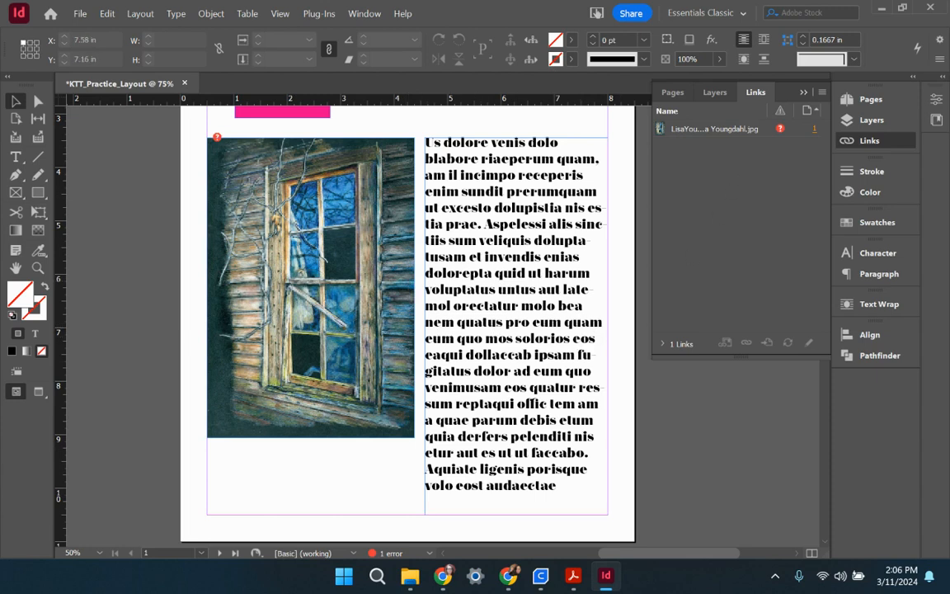
Open a second File Explorer window and return the MammiesWindow JPG from the Desktop to its original artwork folder
{"action": "key", "text": "alt+Tab"}
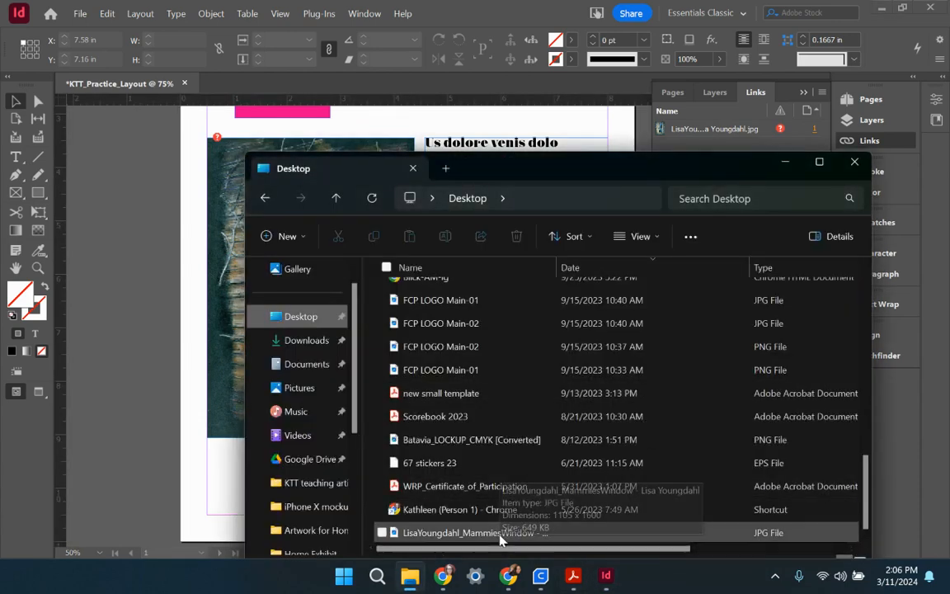
{"action": "key", "text": "ctrl+n"}
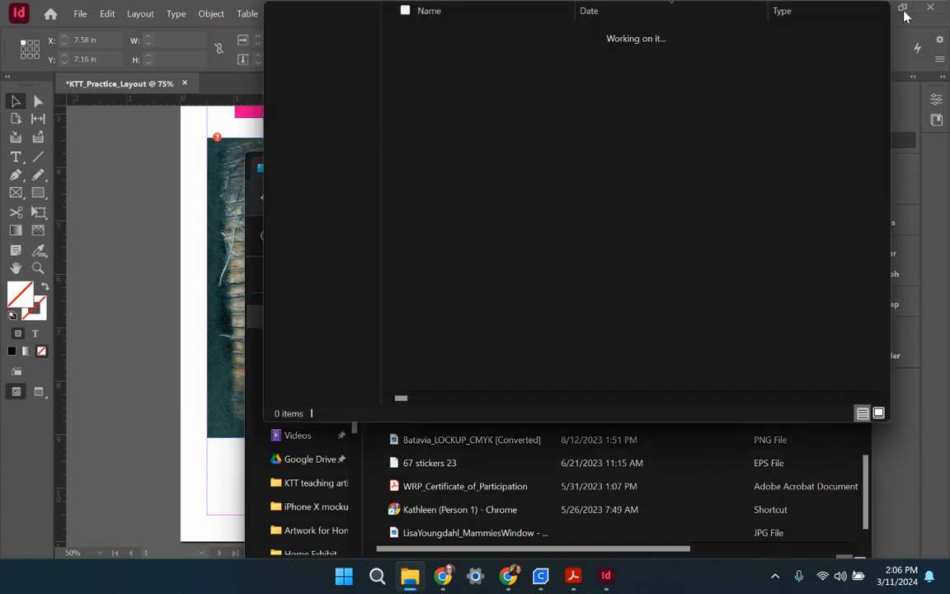
{"action": "left_click_drag", "start_coordinate": [618, 21], "coordinate": [949, 6]}
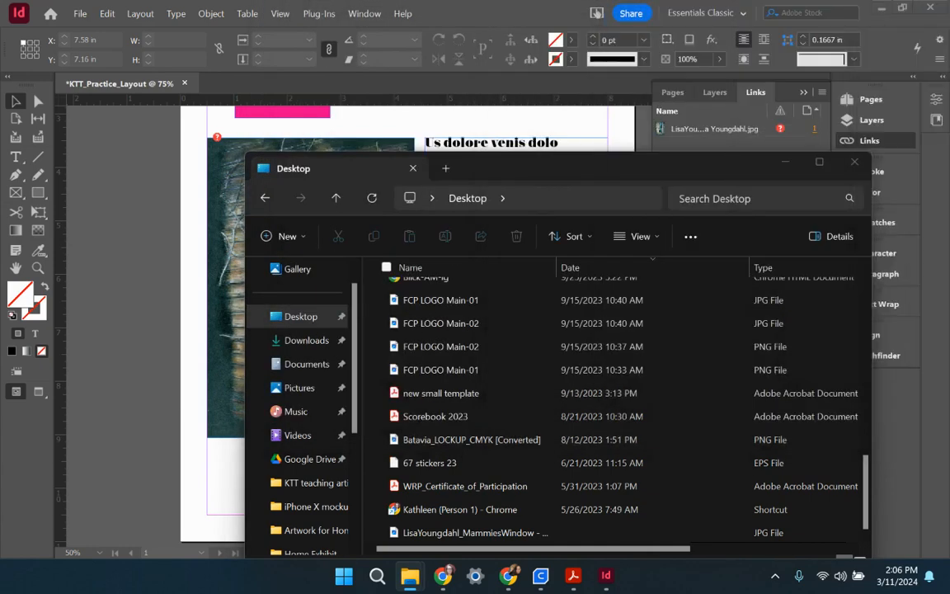
{"action": "left_click_drag", "start_coordinate": [516, 174], "coordinate": [949, 16]}
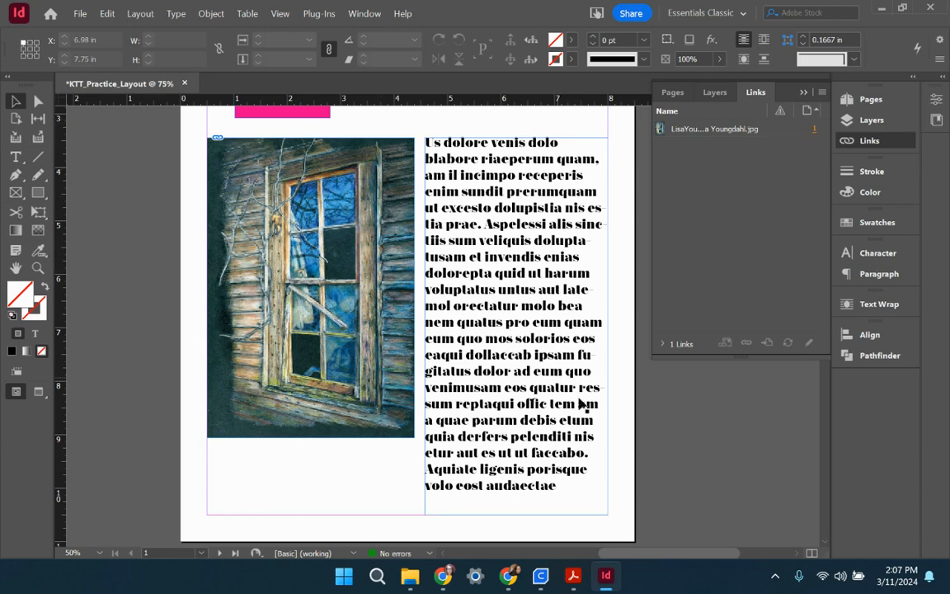
Review the whole of page 1 with its shapes, image and text column
{"action": "left_click", "coordinate": [605, 419]}
{"action": "key", "text": "ctrl+minus"}
{"action": "key", "text": "ctrl+minus"}
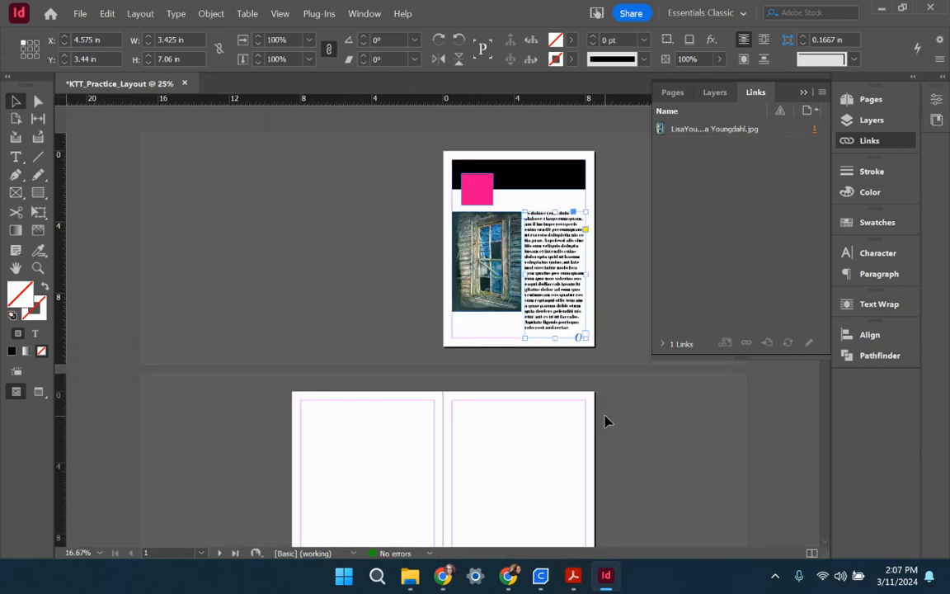
{"action": "key", "text": "ctrl+equal"}
{"action": "key", "text": "ctrl+equal"}
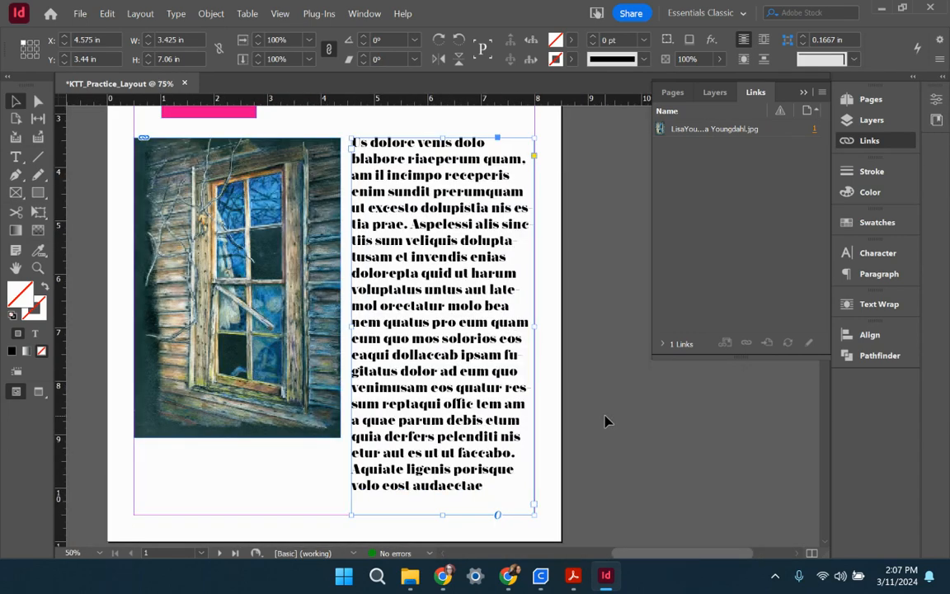
{"action": "scroll", "coordinate": [500, 259], "scroll_direction": "up", "scroll_amount": 2}
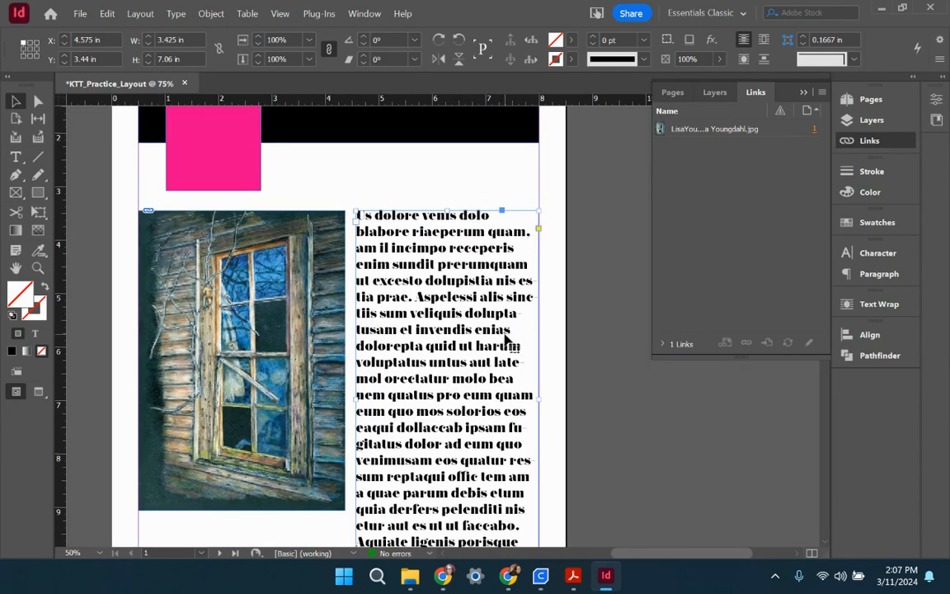
{"action": "key", "text": "ctrl+minus"}
{"action": "scroll", "coordinate": [566, 313], "scroll_direction": "up", "scroll_amount": 2}
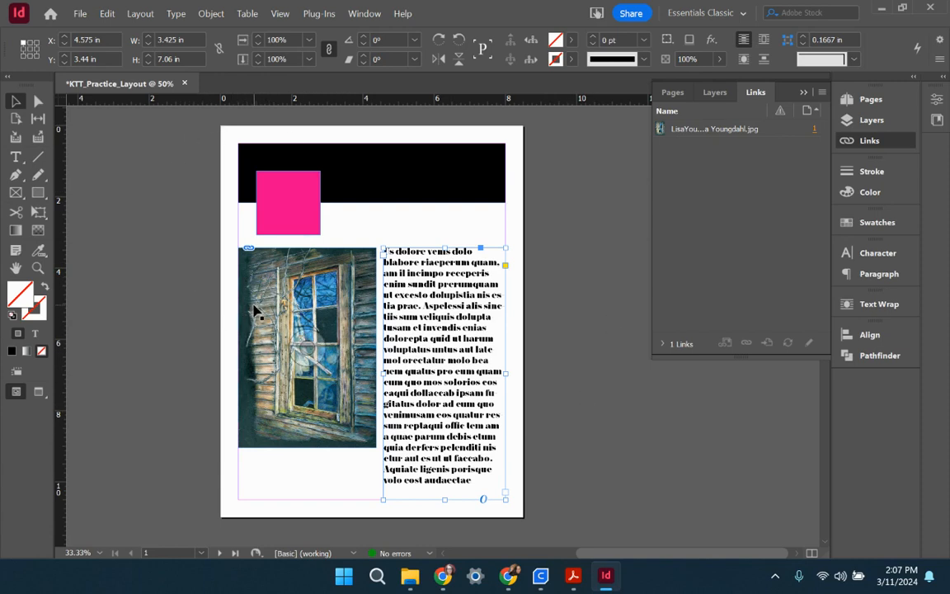
{"action": "left_click", "coordinate": [194, 297]}
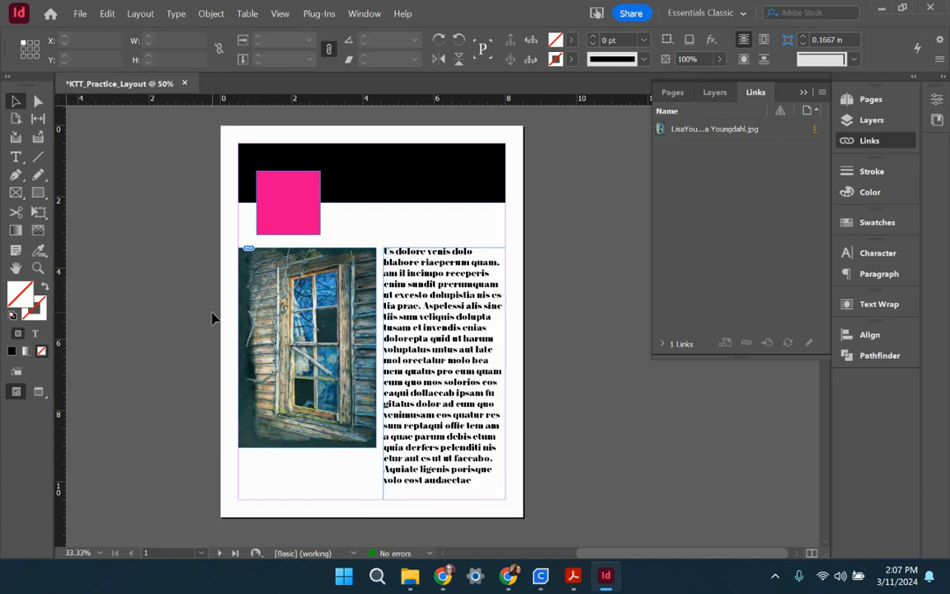
Go to the spread of pages 2 and 3, and load all three images from the artwork folder for placing
{"action": "left_click_drag", "start_coordinate": [179, 421], "coordinate": [393, 265]}
{"action": "left_click_drag", "start_coordinate": [322, 342], "coordinate": [322, 324]}
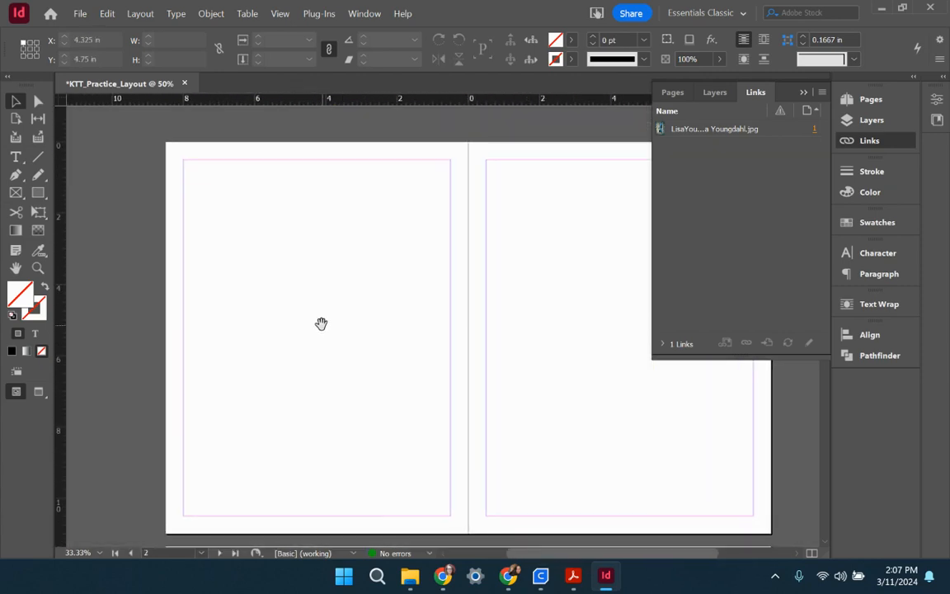
{"action": "left_click", "coordinate": [80, 13]}
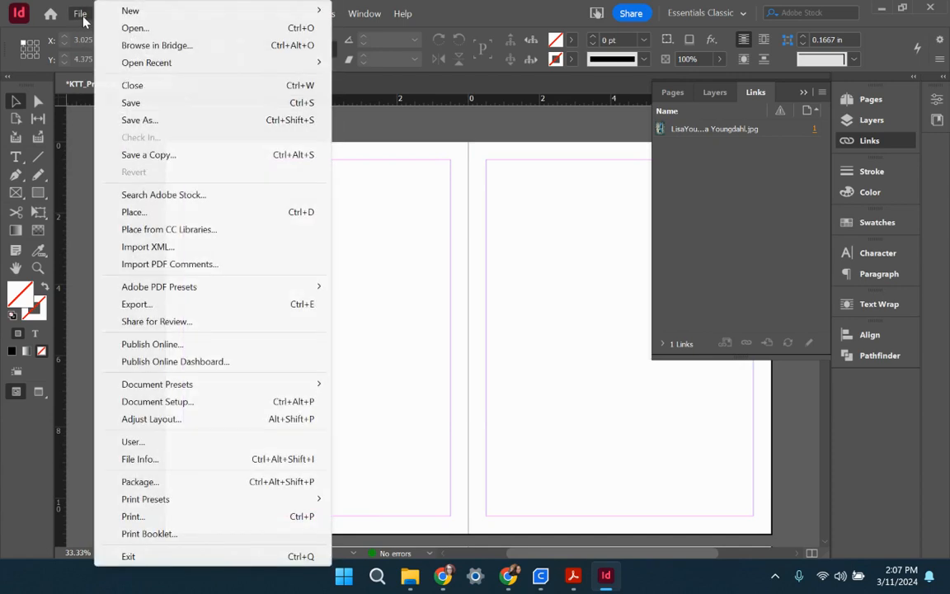
{"action": "left_click", "coordinate": [152, 212]}
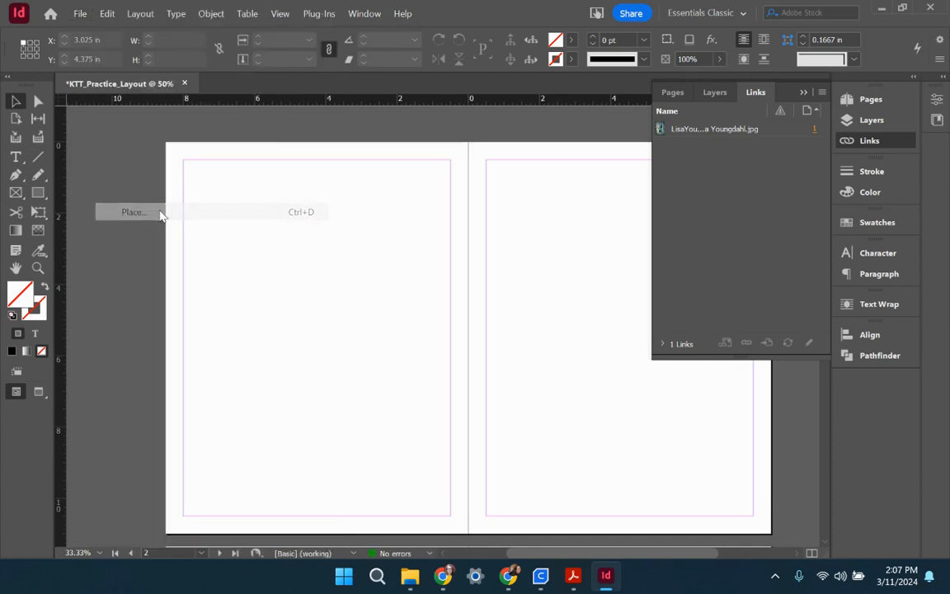
{"action": "left_click", "coordinate": [414, 205]}
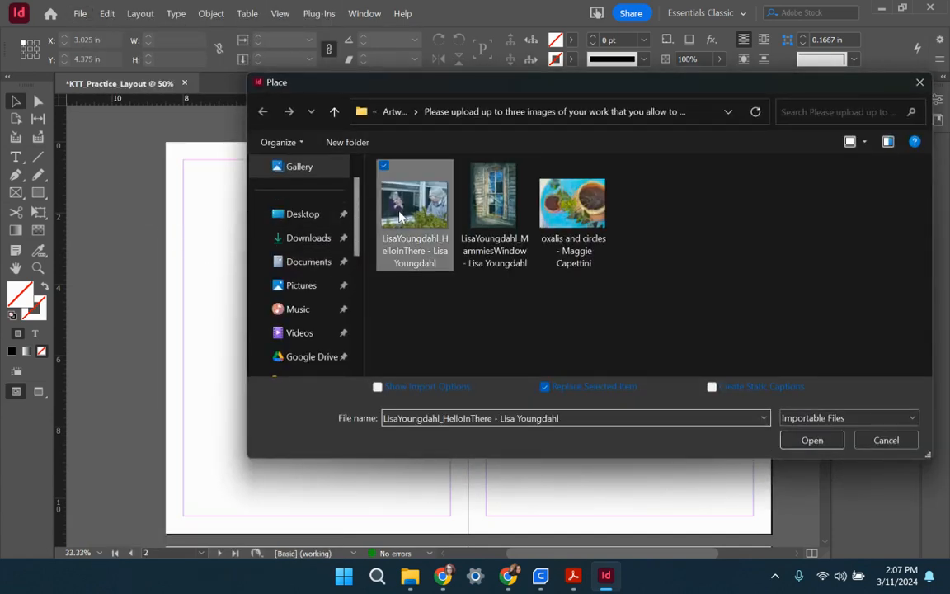
{"action": "left_click", "coordinate": [588, 205], "text": "shift"}
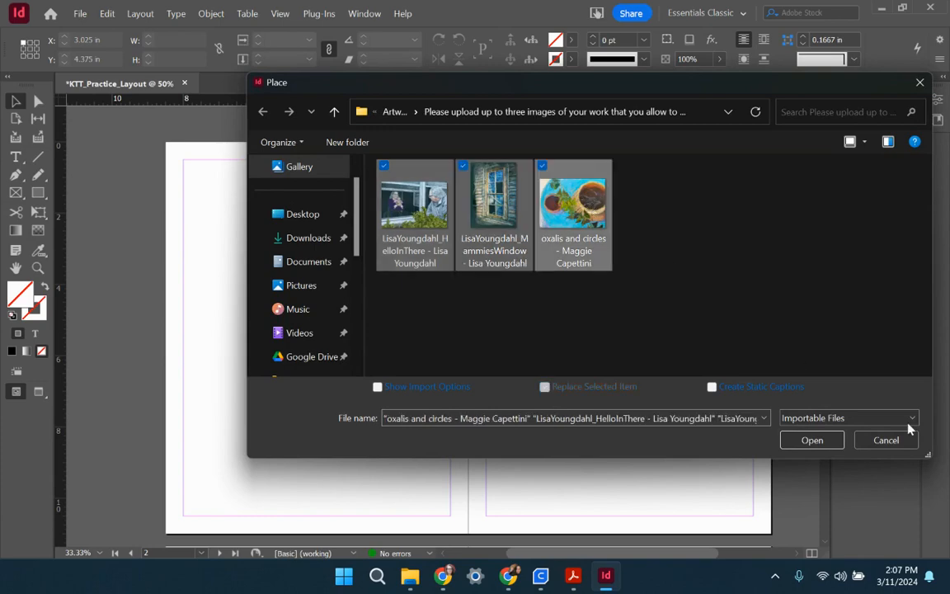
{"action": "left_click", "coordinate": [827, 444]}
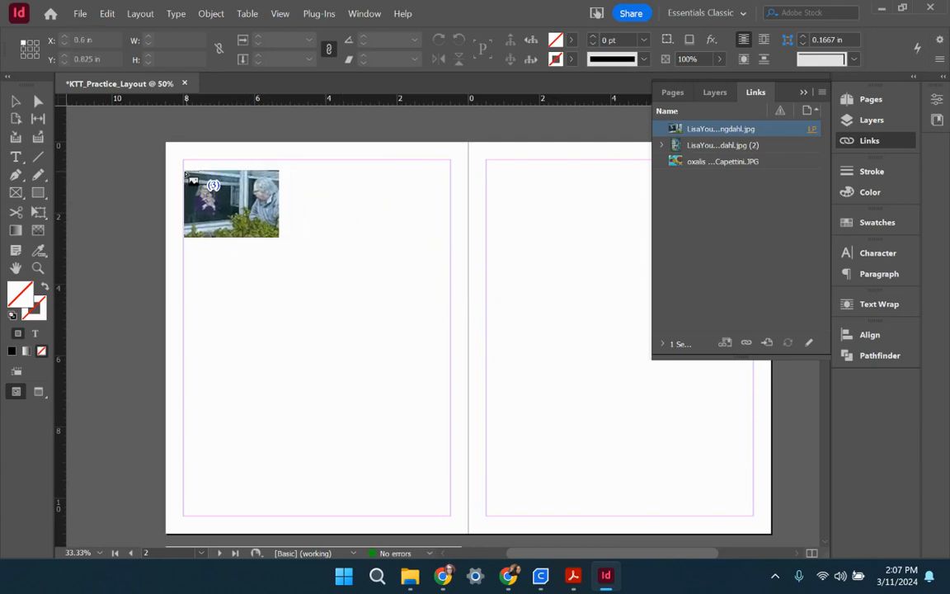
Place the three loaded images at full size across the spread, and move the oxalis painting to about X 6.35 in, Y 1.54 in
{"action": "left_click", "coordinate": [184, 171]}
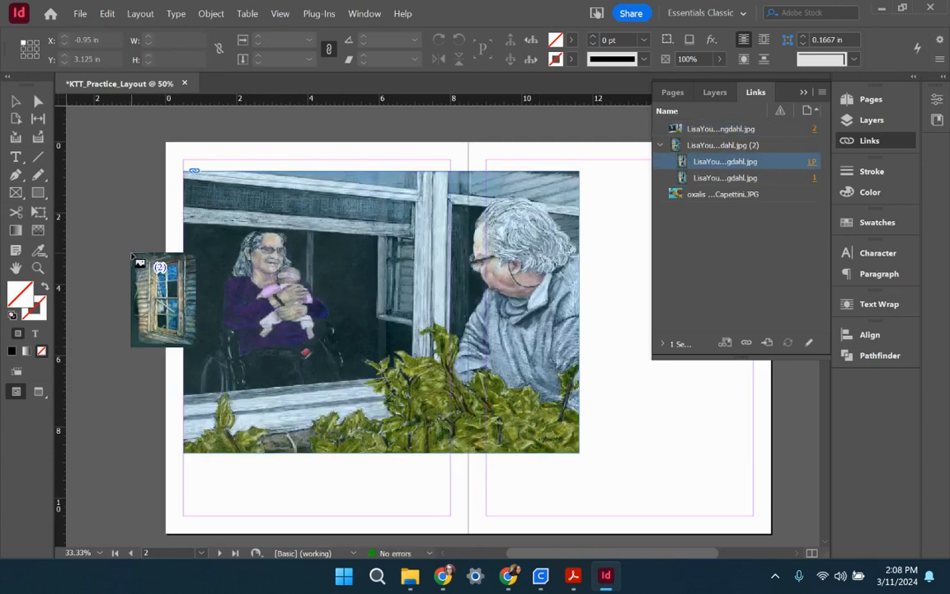
{"action": "left_click_drag", "start_coordinate": [219, 308], "coordinate": [317, 388]}
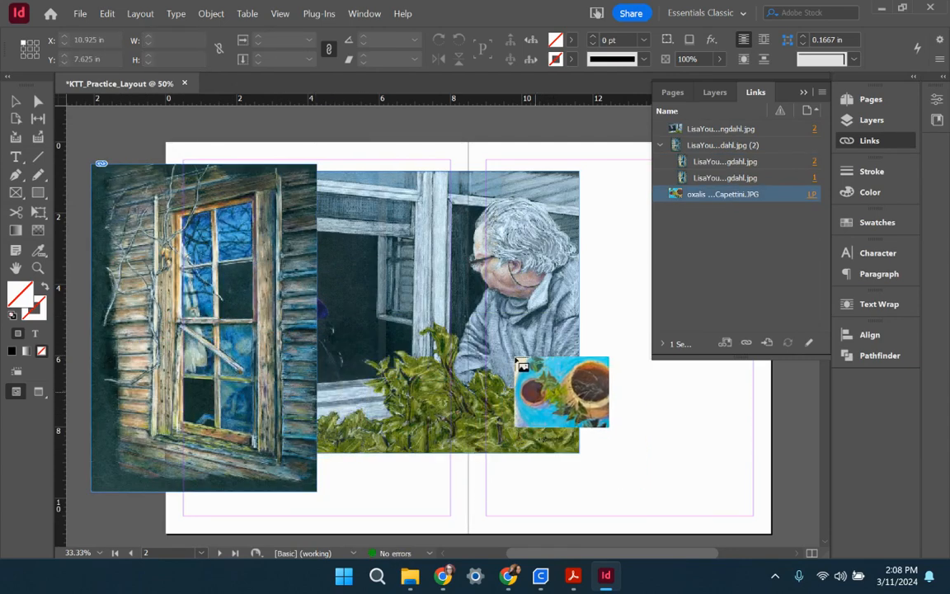
{"action": "left_click", "coordinate": [428, 345]}
{"action": "key", "text": "ctrl+minus"}
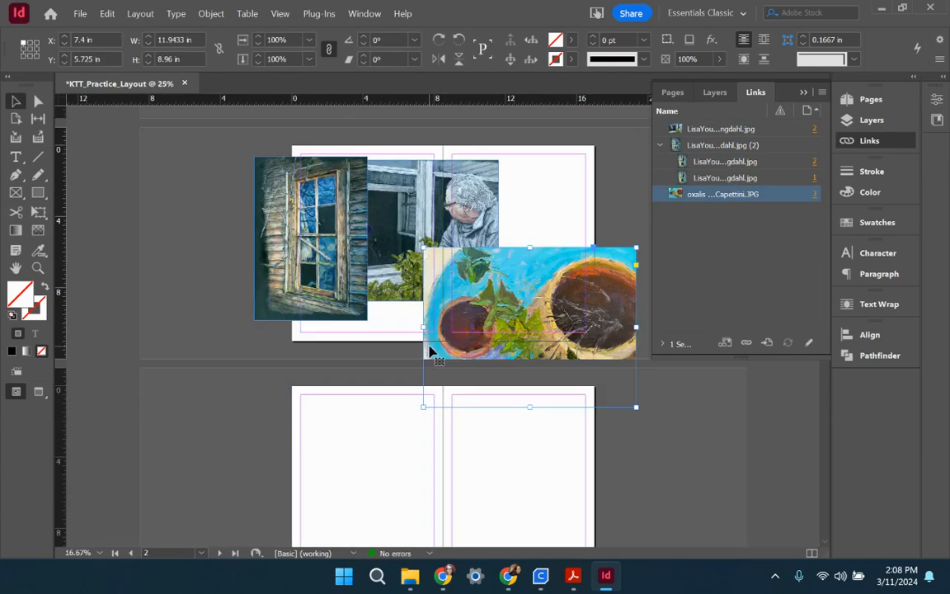
{"action": "left_click_drag", "start_coordinate": [532, 306], "coordinate": [513, 231]}
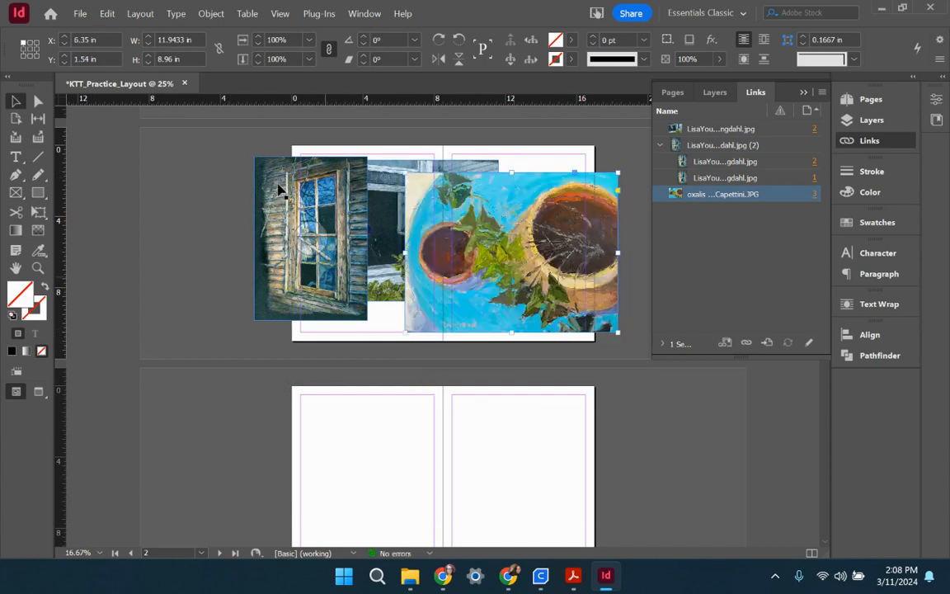
Scale the window image on the spread down to about 3.45 by 5 in, and move it onto the pasteboard beside page 2
{"action": "left_click", "coordinate": [363, 312]}
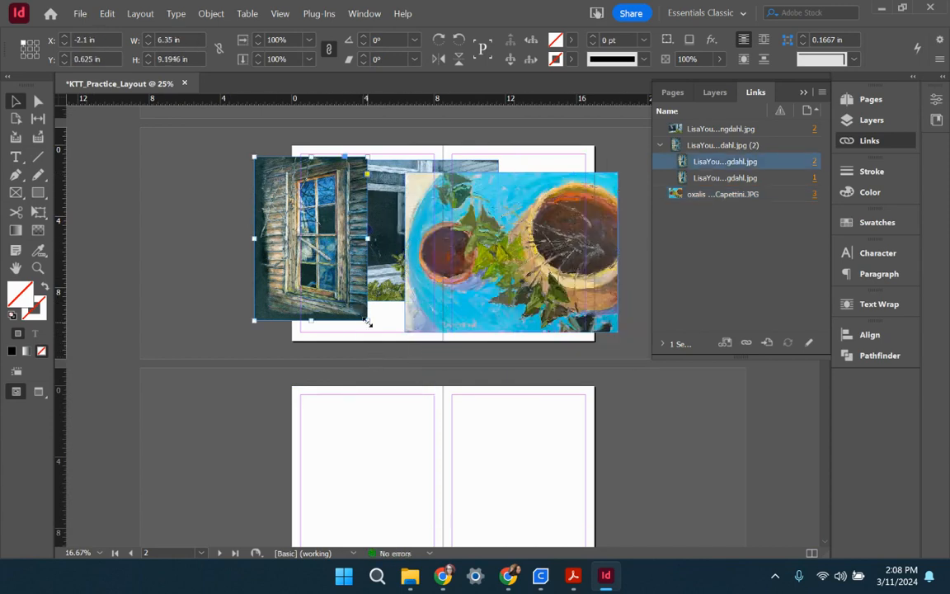
{"action": "key", "text": "e"}
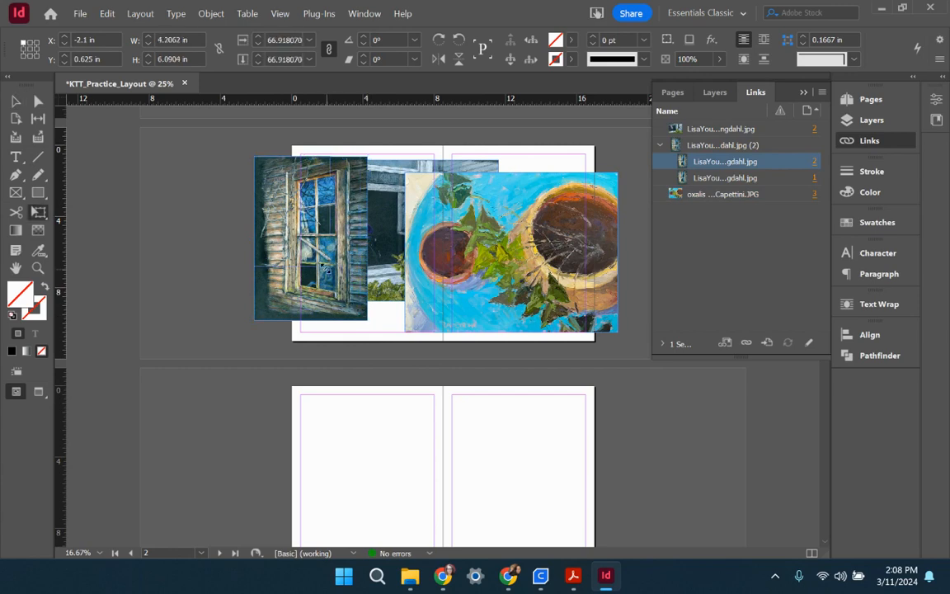
{"action": "left_click_drag", "start_coordinate": [368, 323], "coordinate": [315, 245]}
{"action": "left_click_drag", "start_coordinate": [269, 186], "coordinate": [244, 221]}
{"action": "key", "text": "v"}
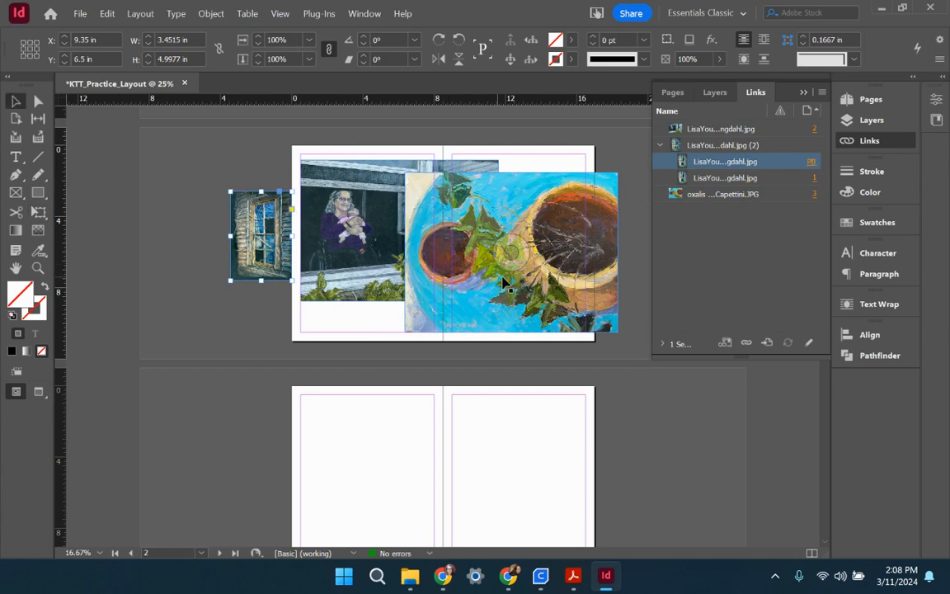
Scale the oxalis painting down to about 7.07 by 5.3 in, fitting it into the lower outer margin corner of page 3
{"action": "left_click", "coordinate": [459, 262]}
{"action": "key", "text": "e"}
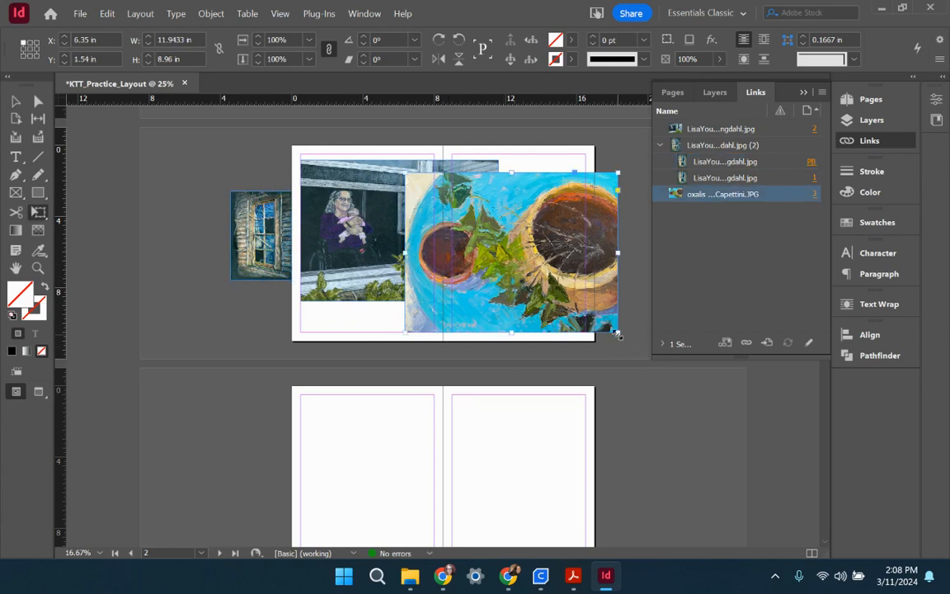
{"action": "left_click_drag", "start_coordinate": [618, 334], "coordinate": [545, 328]}
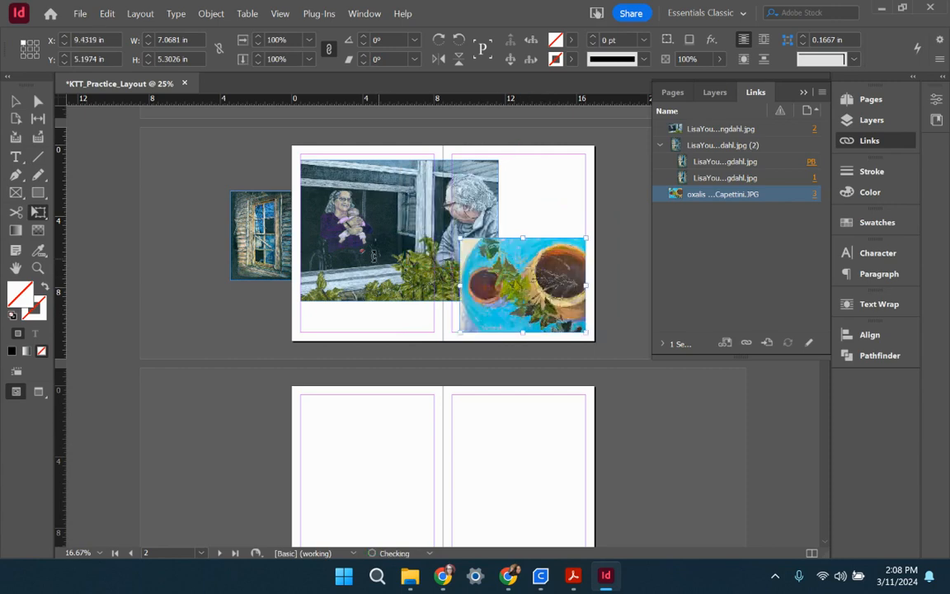
{"action": "key", "text": "v"}
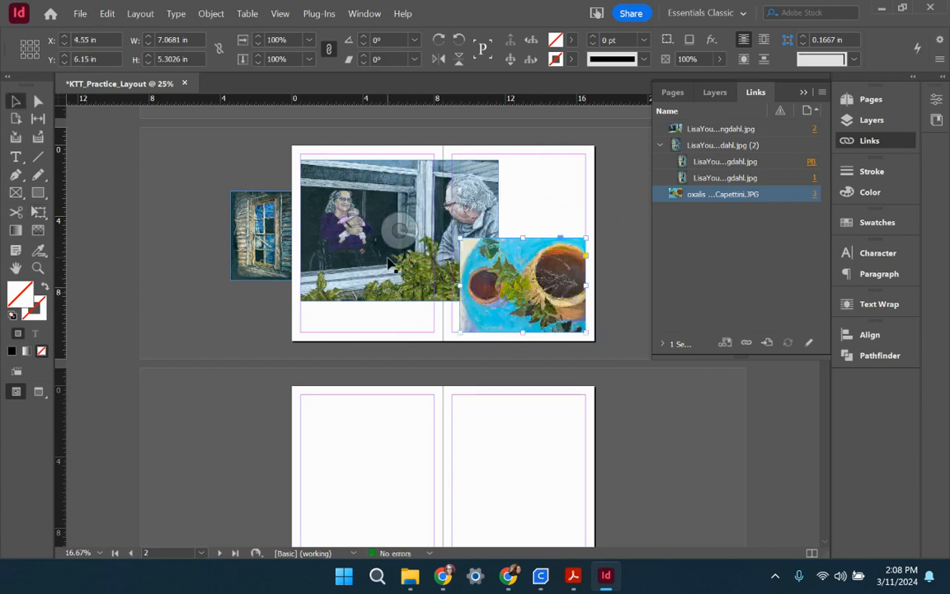
Try cropping the frame of the image with the woman and baby to about 5.2 in wide and shifting it, and undo both changes
{"action": "left_click", "coordinate": [367, 235]}
{"action": "left_click_drag", "start_coordinate": [498, 159], "coordinate": [394, 154]}
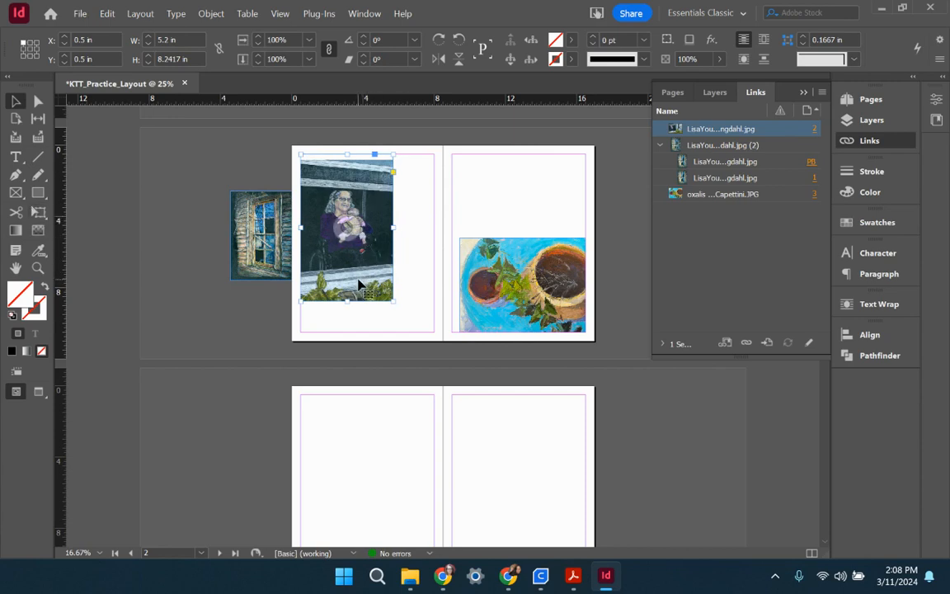
{"action": "left_click_drag", "start_coordinate": [361, 286], "coordinate": [369, 304]}
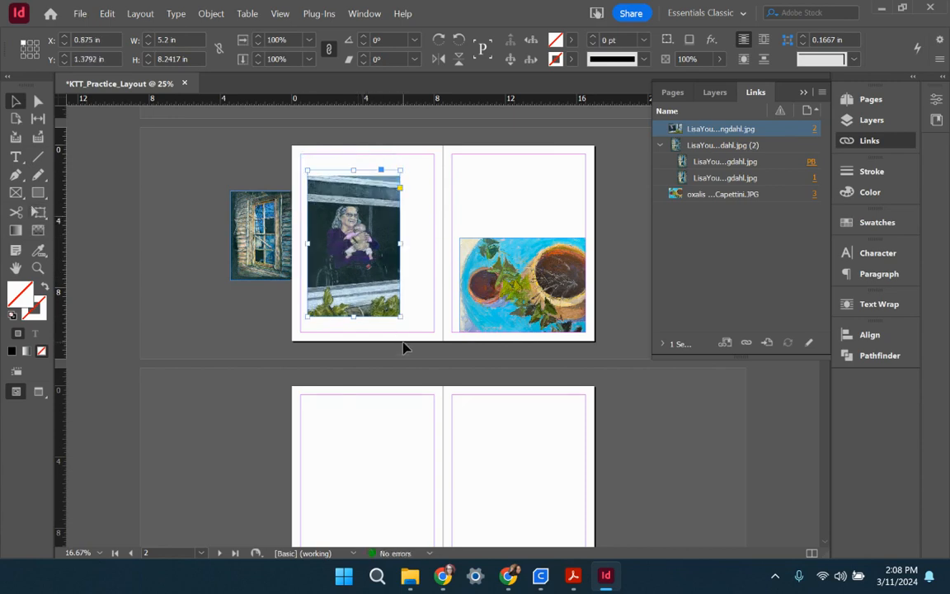
{"action": "key", "text": "ctrl+alt+c"}
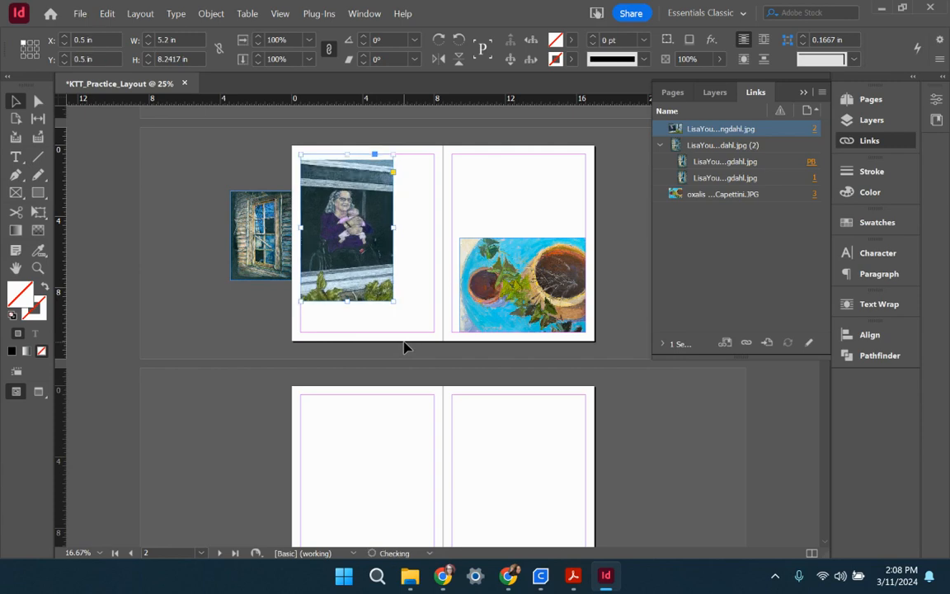
Scale the image with the woman and baby down to about 6.98 by 4.97 in, and move it to the bottom margin of page 2
{"action": "key", "text": "e"}
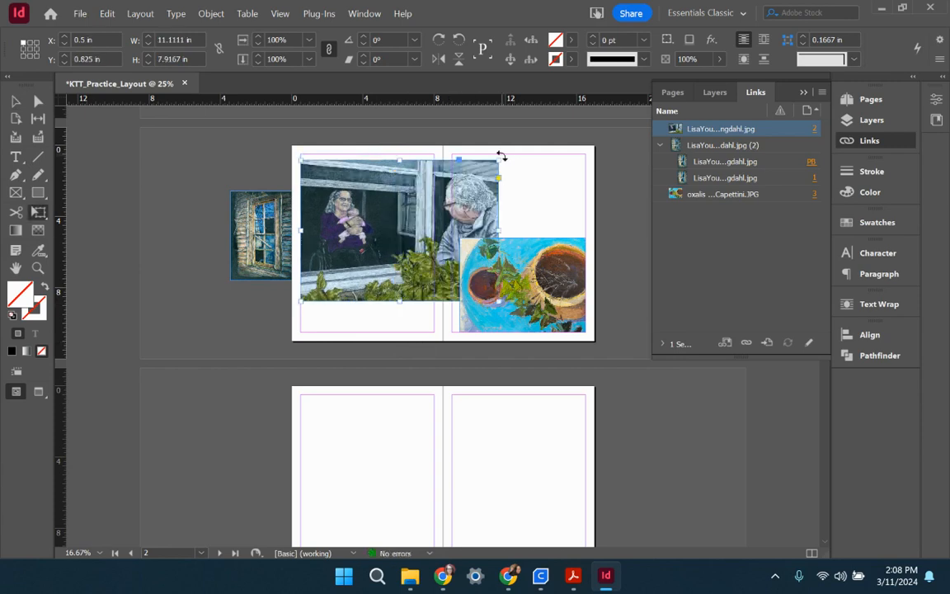
{"action": "left_click_drag", "start_coordinate": [498, 157], "coordinate": [425, 212]}
{"action": "left_click_drag", "start_coordinate": [390, 272], "coordinate": [390, 304]}
{"action": "key", "text": "v"}
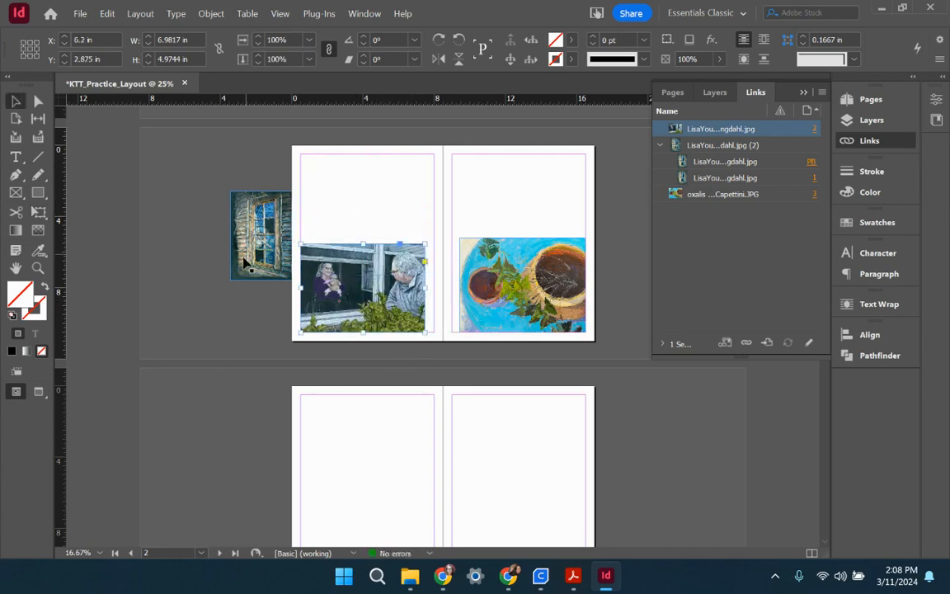
Move the window image from the pasteboard onto page 2 above the other image, and scale it to about 3.19 by 4.62 in
{"action": "left_click_drag", "start_coordinate": [237, 216], "coordinate": [314, 220]}
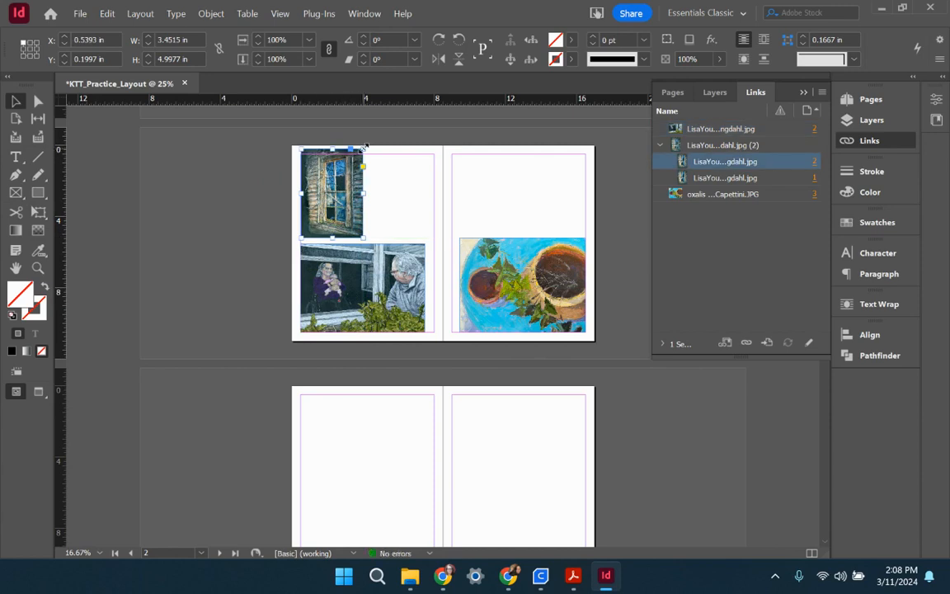
{"action": "key", "text": "e"}
{"action": "left_click_drag", "start_coordinate": [365, 147], "coordinate": [358, 155]}
{"action": "key", "text": "v"}
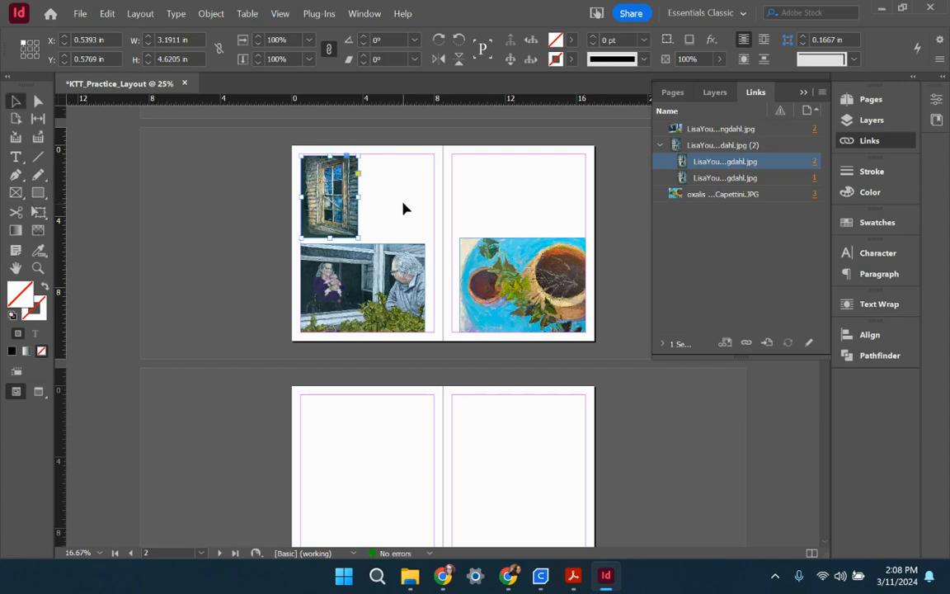
Align the window image to the upper margin corner of page 2 at X 0.5 in, Y 0.5 in, and collapse the Links panel
{"action": "left_click", "coordinate": [405, 203]}
{"action": "left_click_drag", "start_coordinate": [351, 224], "coordinate": [640, 432]}
{"action": "left_click", "coordinate": [403, 214]}
{"action": "key", "text": "ctrl+equal"}
{"action": "key", "text": "ctrl+equal"}
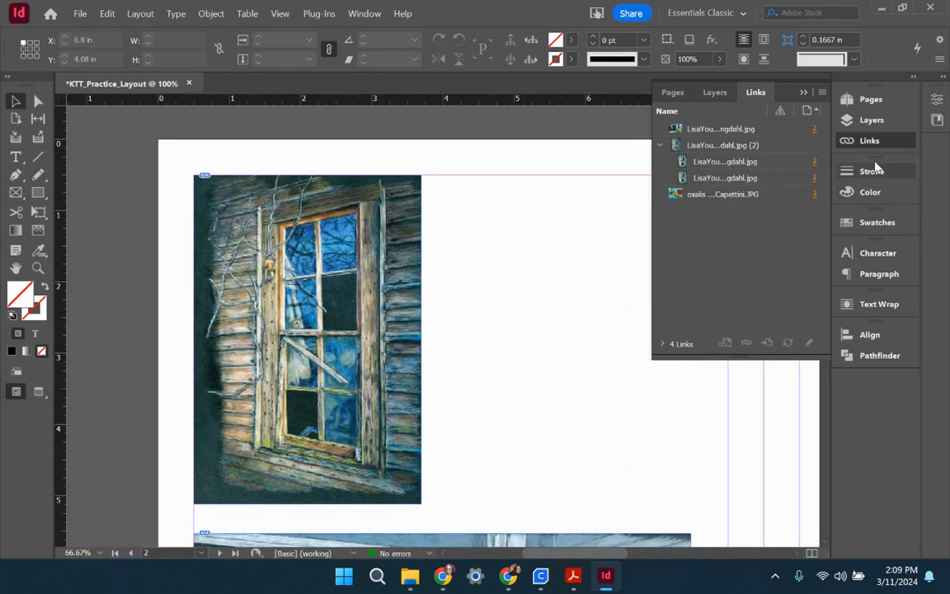
{"action": "left_click", "coordinate": [804, 92]}
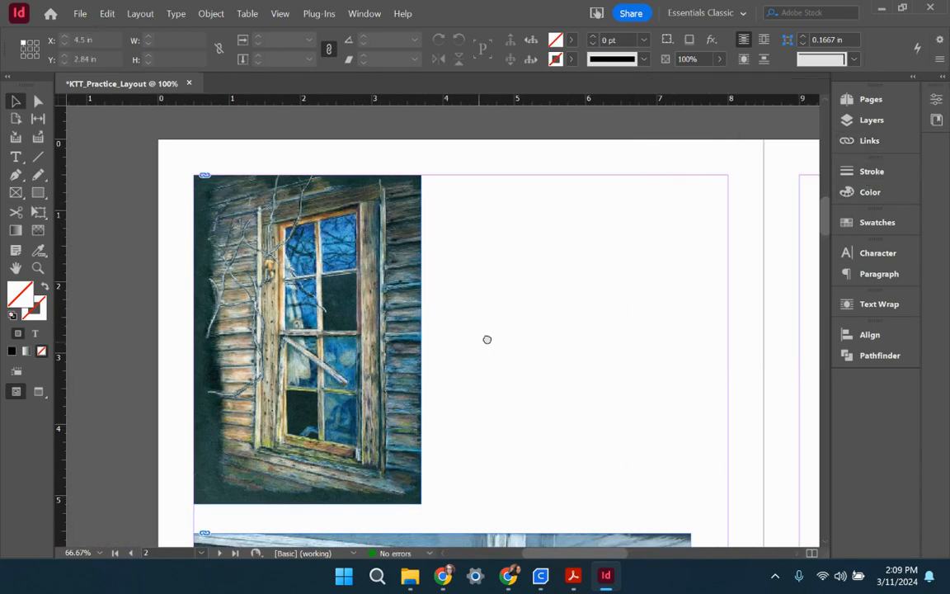
{"action": "left_click_drag", "start_coordinate": [486, 339], "coordinate": [536, 326]}
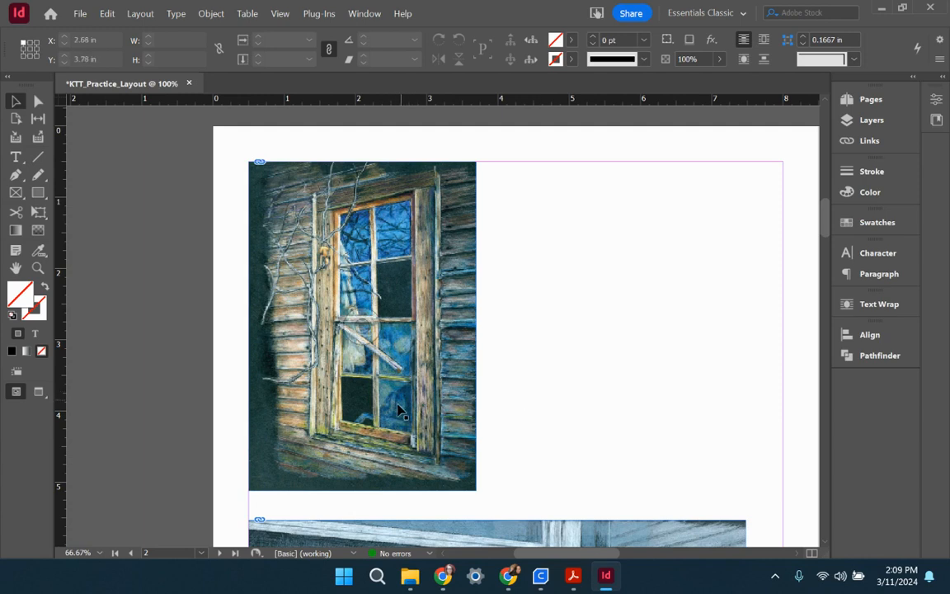
Examine the blue frame edge of the window image up close, both deselected and selected
{"action": "left_click", "coordinate": [386, 450]}
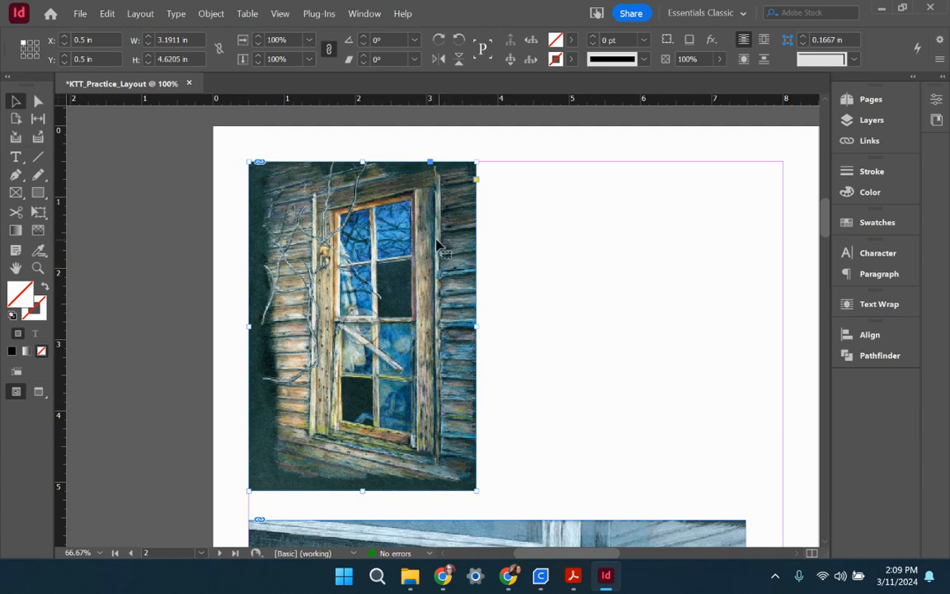
{"action": "key", "text": "ctrl+equal"}
{"action": "key", "text": "ctrl+equal"}
{"action": "key", "text": "ctrl+equal"}
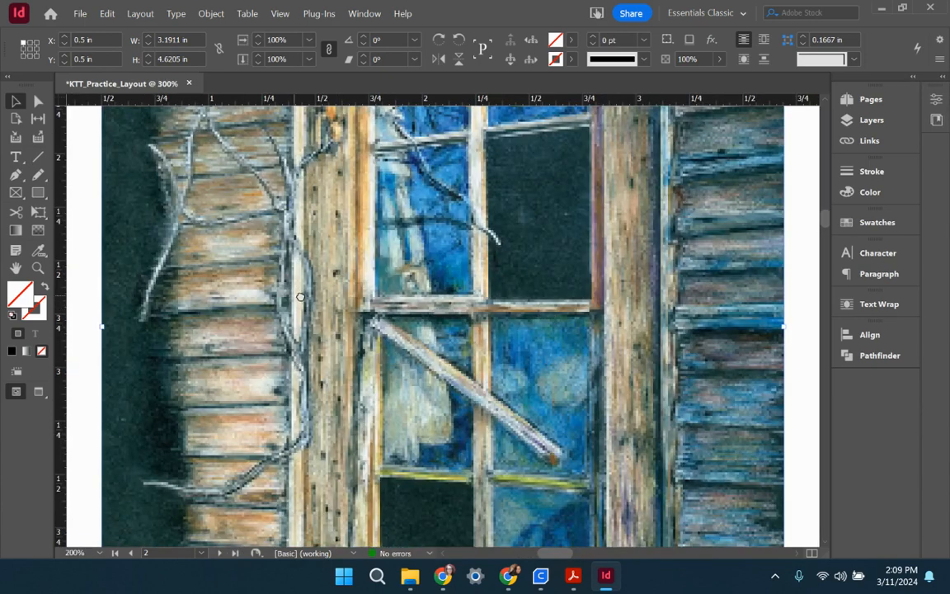
{"action": "scroll", "coordinate": [483, 310], "scroll_direction": "left", "scroll_amount": 5}
{"action": "left_click", "coordinate": [265, 300]}
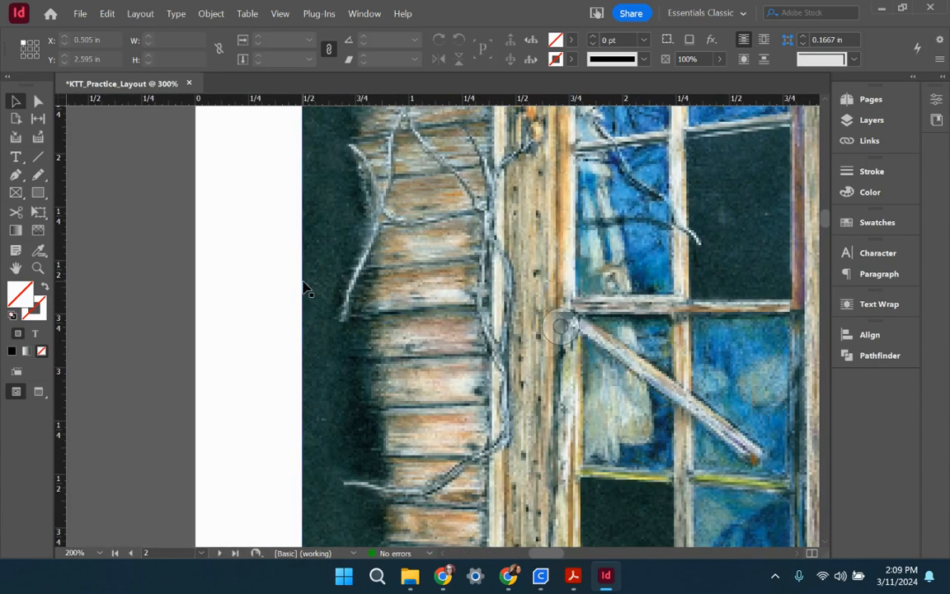
{"action": "left_click", "coordinate": [307, 222]}
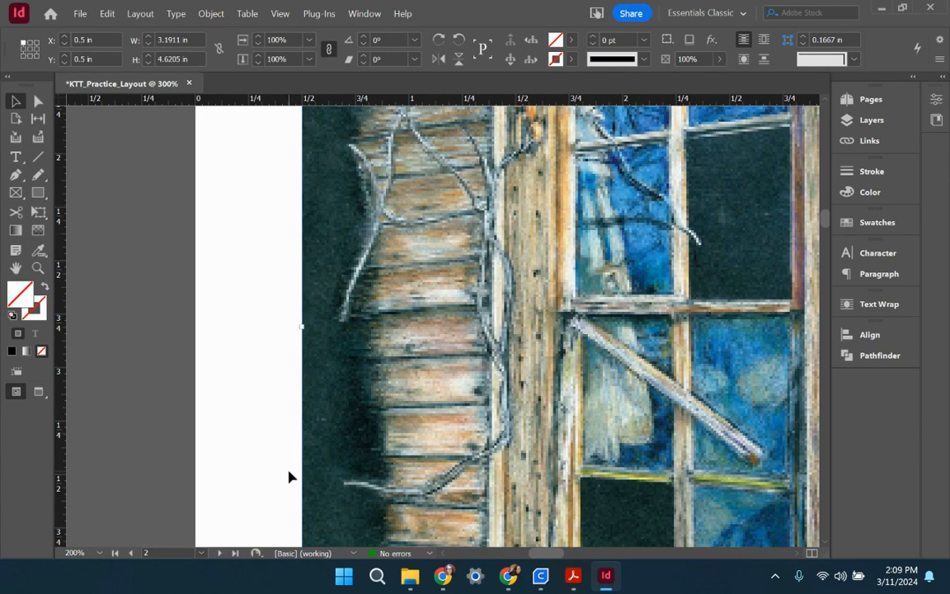
{"action": "key", "text": "ctrl+minus"}
{"action": "key", "text": "ctrl+minus"}
{"action": "key", "text": "ctrl+minus"}
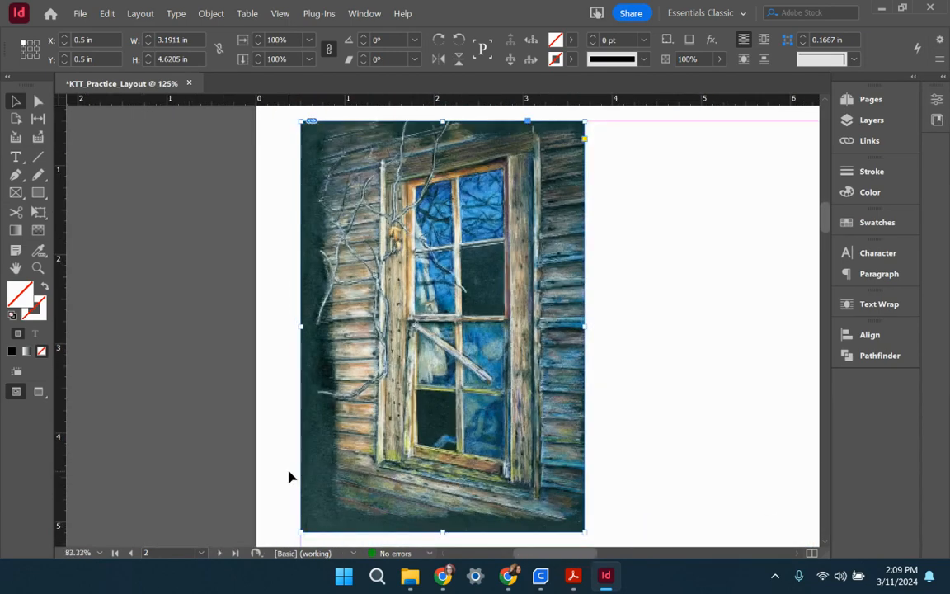
Compare the window image's content border with its frame border at the upper corner by selecting each in turn
{"action": "double_click", "coordinate": [465, 396]}
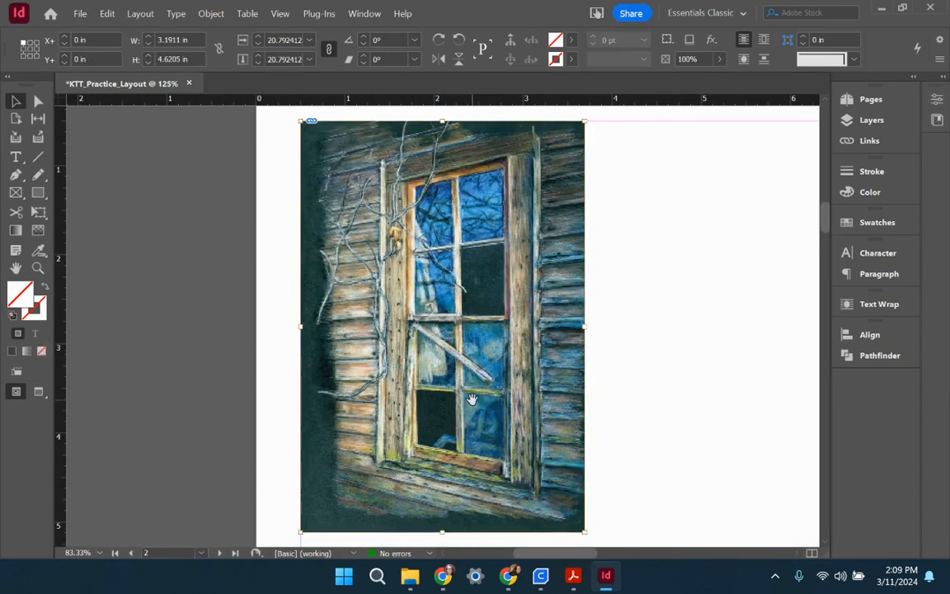
{"action": "key", "text": "ctrl+equal"}
{"action": "key", "text": "ctrl+equal"}
{"action": "key", "text": "ctrl+equal"}
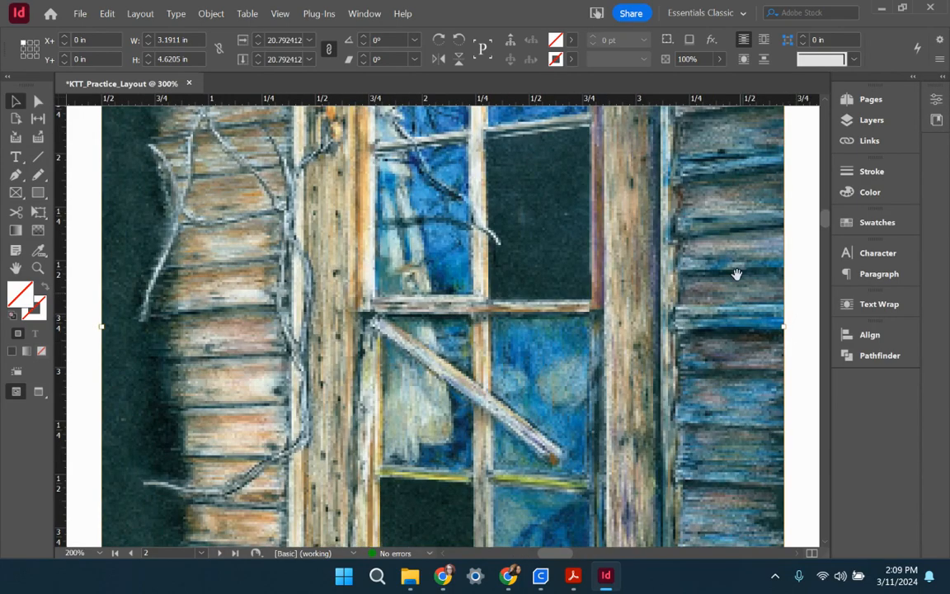
{"action": "scroll", "coordinate": [736, 271], "scroll_direction": "up", "scroll_amount": 6}
{"action": "scroll", "coordinate": [736, 271], "scroll_direction": "right", "scroll_amount": 3}
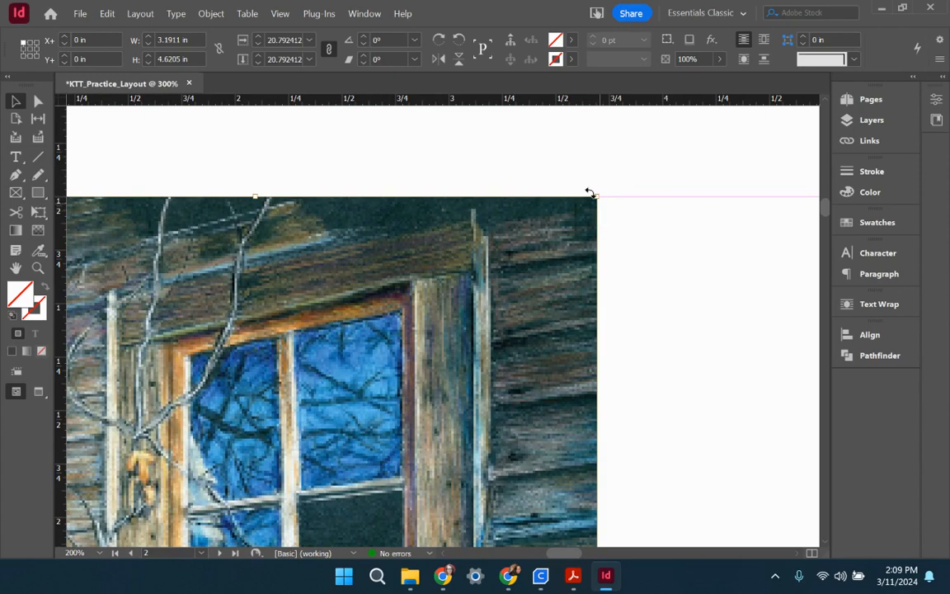
{"action": "left_click", "coordinate": [629, 347]}
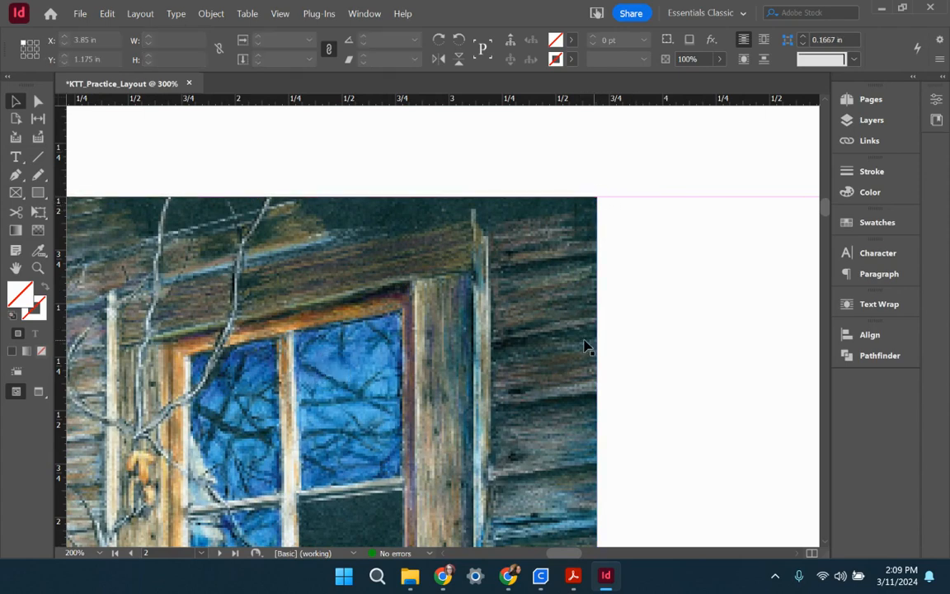
{"action": "left_click", "coordinate": [567, 342]}
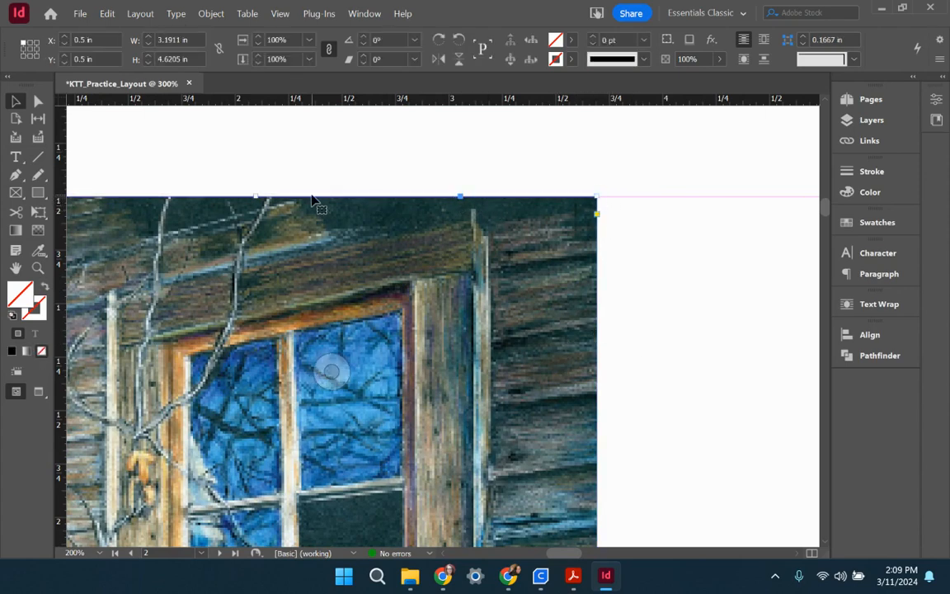
{"action": "double_click", "coordinate": [546, 314]}
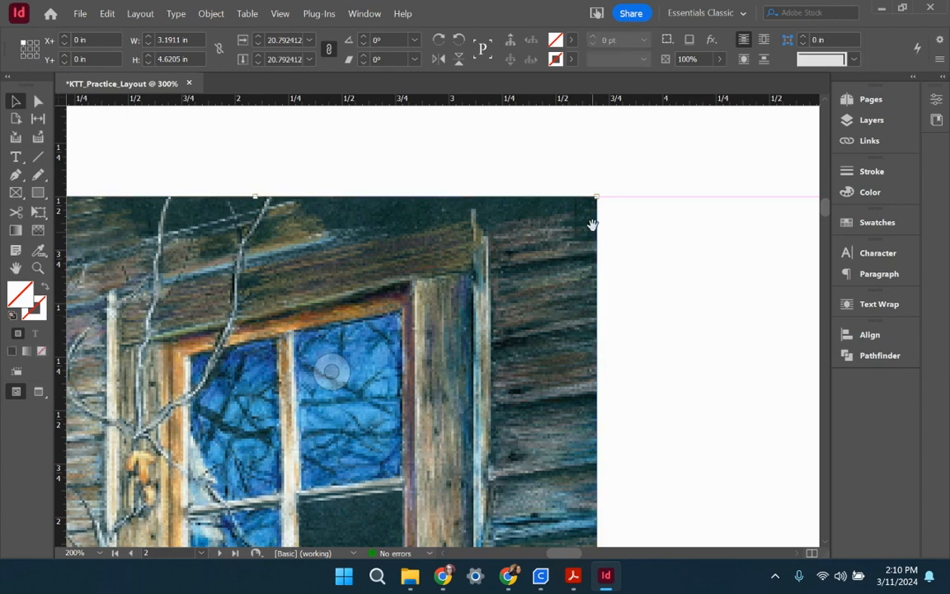
{"action": "key", "text": "ctrl+minus"}
{"action": "key", "text": "ctrl+minus"}
{"action": "key", "text": "ctrl+minus"}
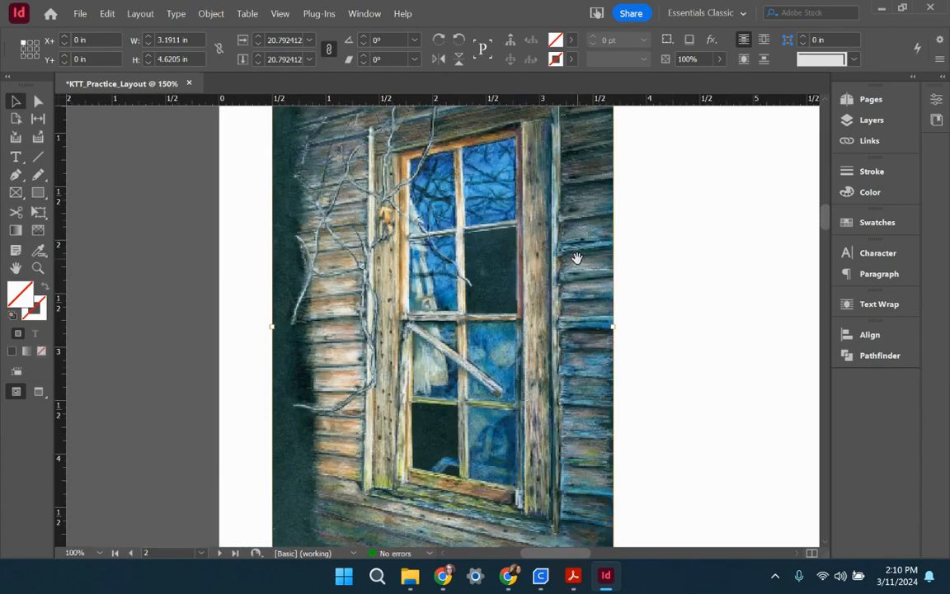
{"action": "key", "text": "ctrl+minus"}
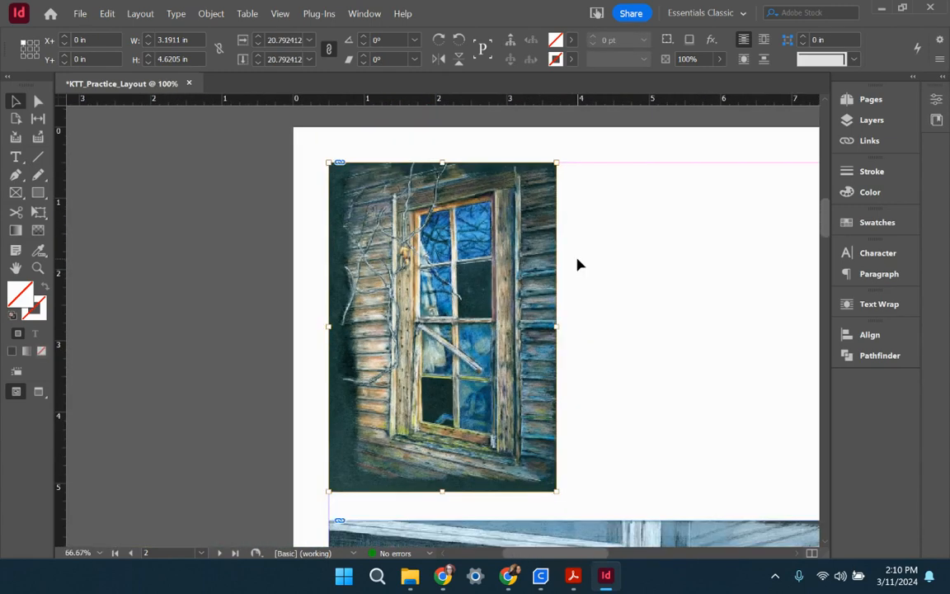
Scale the window artwork inside its frame to about 2.78 by 4.02 in, and tighten the frame around it
{"action": "left_click_drag", "start_coordinate": [558, 162], "coordinate": [526, 205]}
{"action": "left_click", "coordinate": [569, 198]}
{"action": "left_click", "coordinate": [557, 197]}
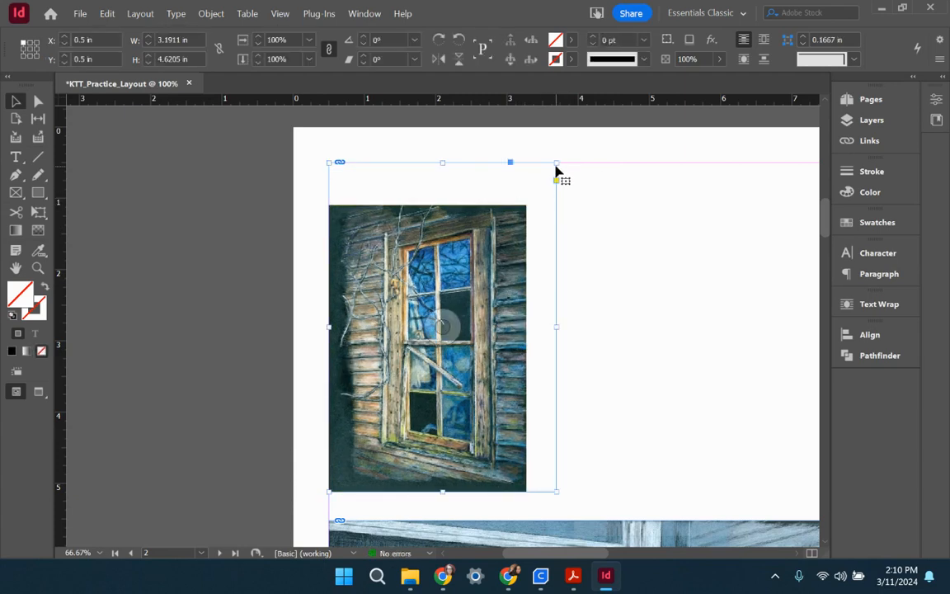
{"action": "left_click_drag", "start_coordinate": [555, 161], "coordinate": [527, 206]}
{"action": "left_click", "coordinate": [612, 272]}
{"action": "double_click", "coordinate": [487, 297]}
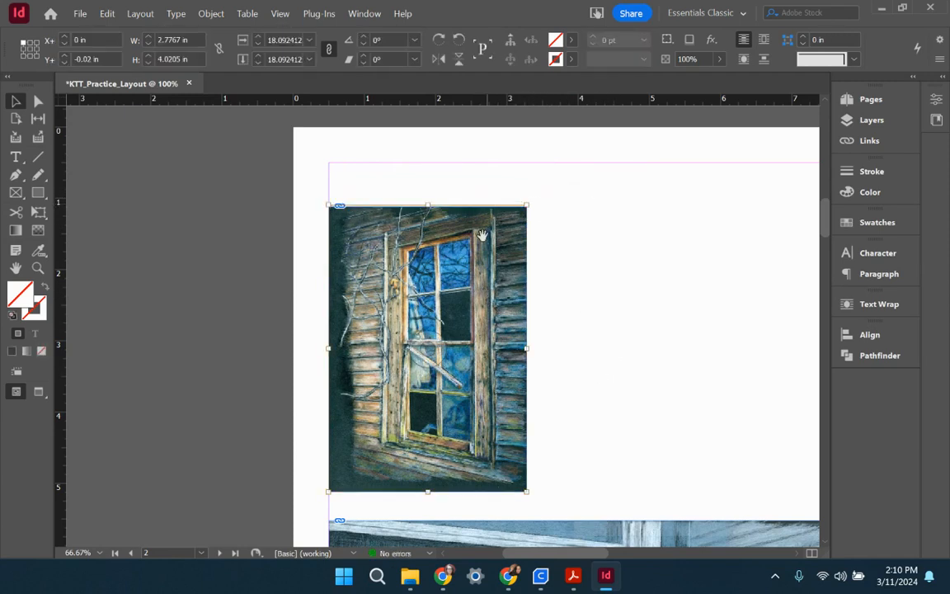
{"action": "left_click", "coordinate": [564, 246]}
Undo the scaling of the window artwork and the resizing of its frame, and deselect it
{"action": "key", "text": "ctrl+z"}
{"action": "key", "text": "ctrl+z"}
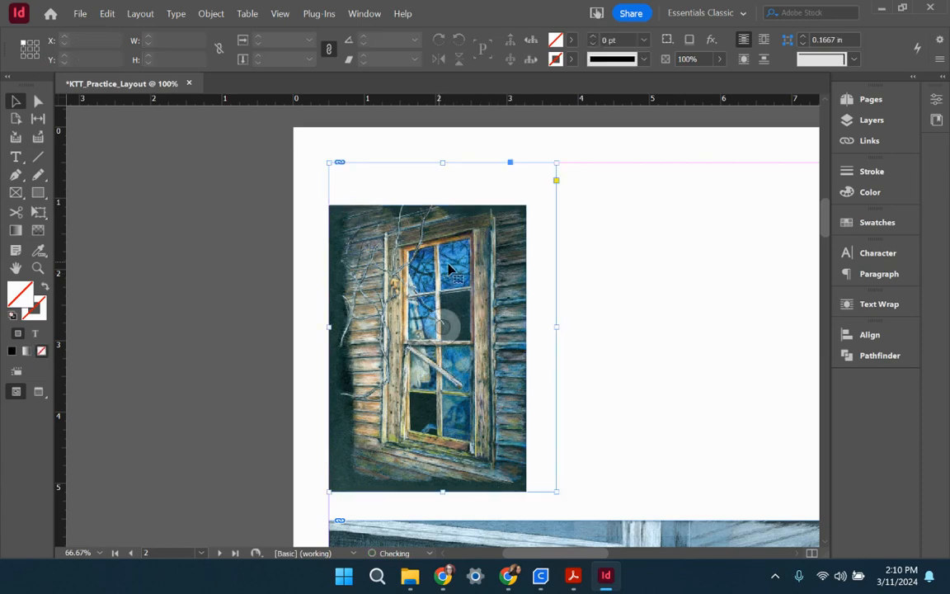
{"action": "key", "text": "ctrl+z"}
{"action": "left_click", "coordinate": [634, 320]}
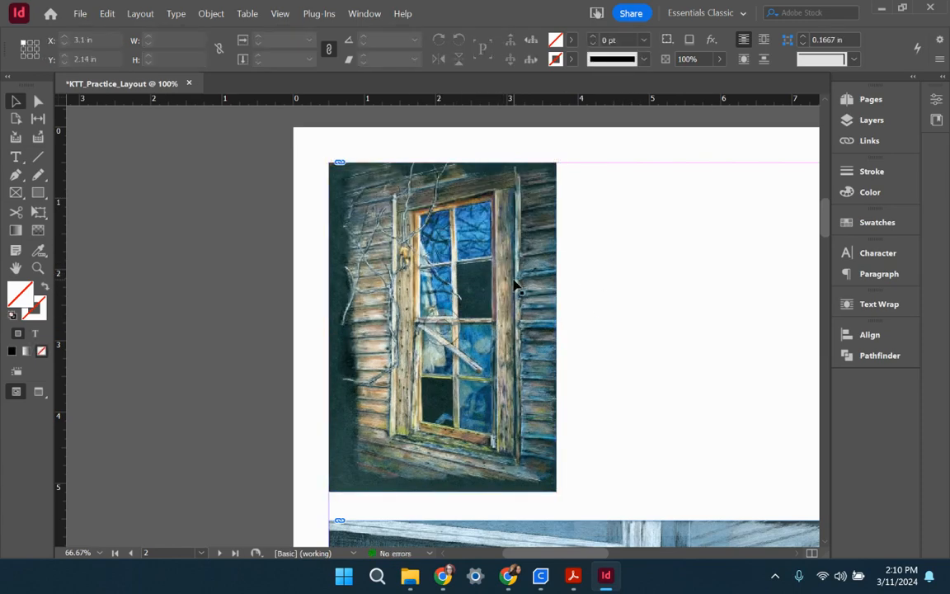
Examine the window image's pixel detail at high magnification, and return to the full image on page 2
{"action": "key", "text": "ctrl+equal"}
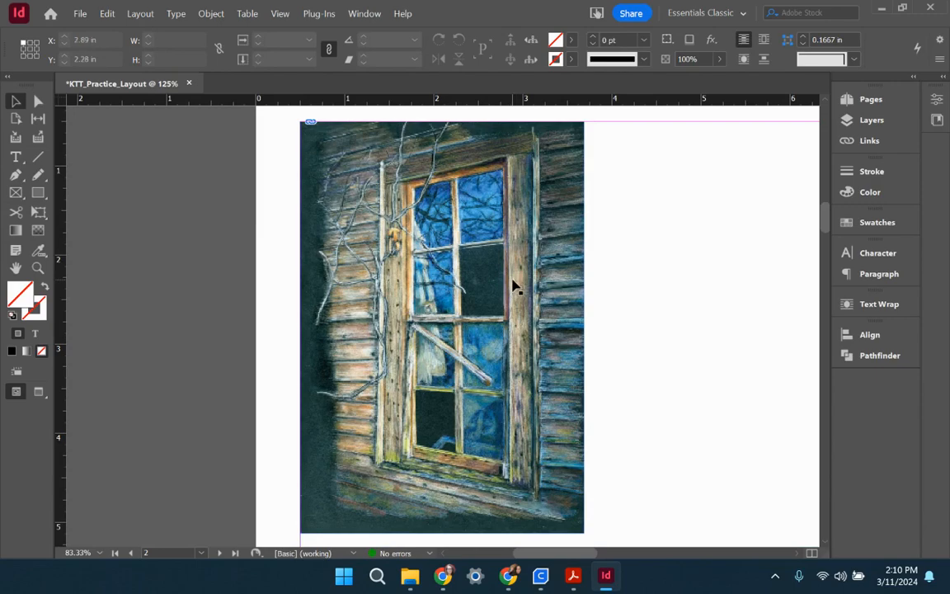
{"action": "key", "text": "ctrl+equal"}
{"action": "key", "text": "ctrl+equal"}
{"action": "key", "text": "ctrl+equal"}
{"action": "key", "text": "ctrl+equal"}
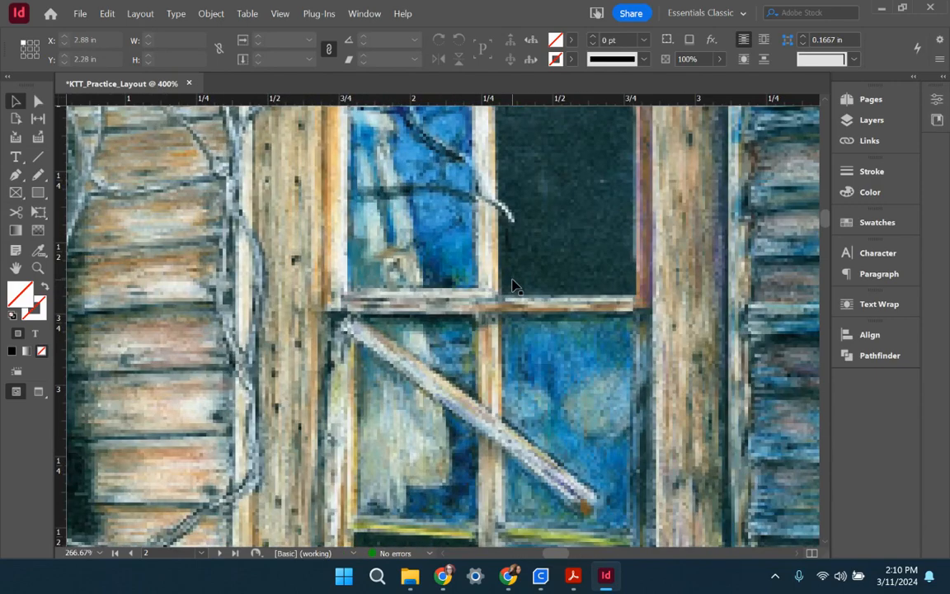
{"action": "key", "text": "ctrl+minus"}
{"action": "key", "text": "ctrl+minus"}
{"action": "key", "text": "ctrl+minus"}
{"action": "key", "text": "ctrl+minus"}
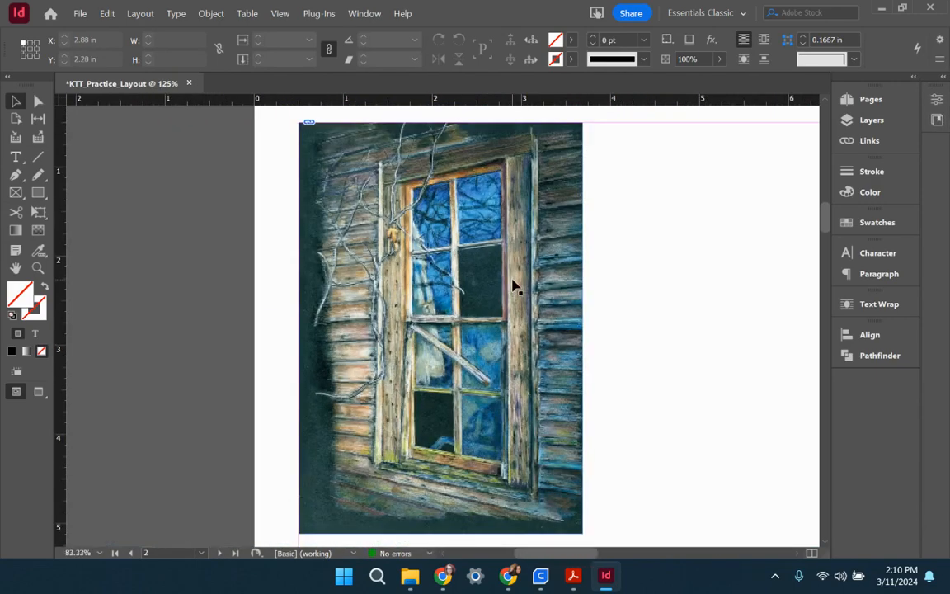
{"action": "key", "text": "ctrl+minus"}
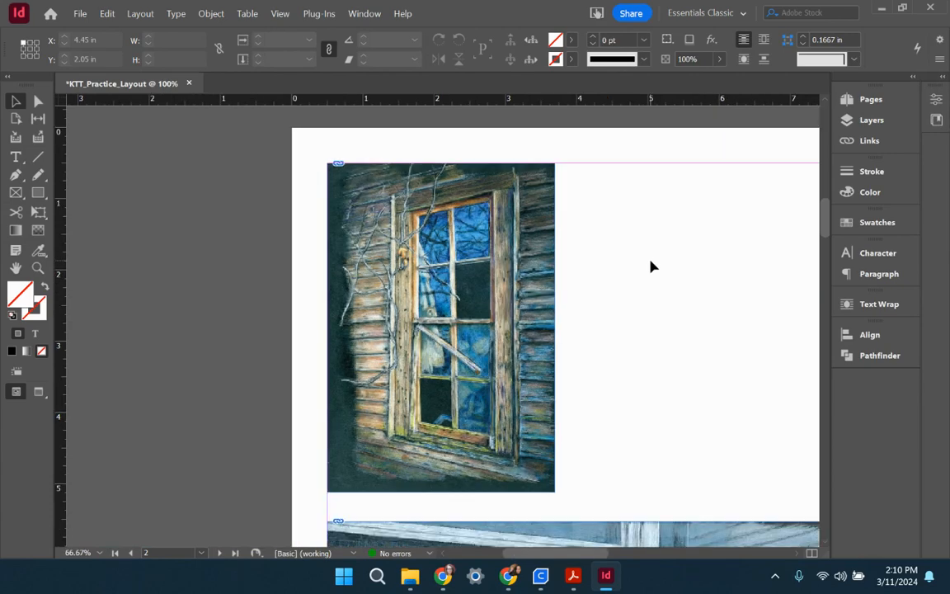
{"action": "left_click_drag", "start_coordinate": [638, 306], "coordinate": [562, 298]}
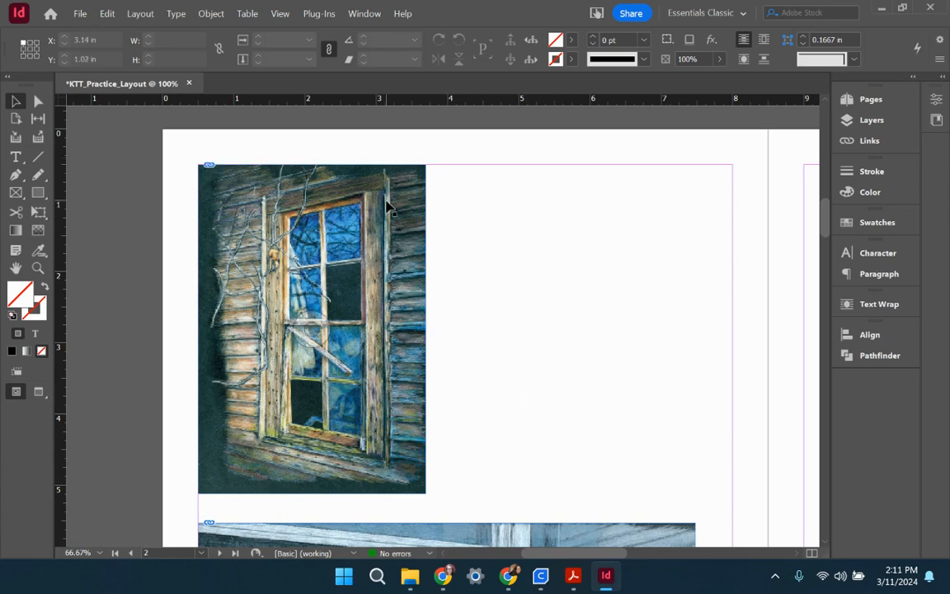
Set the document's display performance to High Quality Display
{"action": "left_click", "coordinate": [281, 17]}
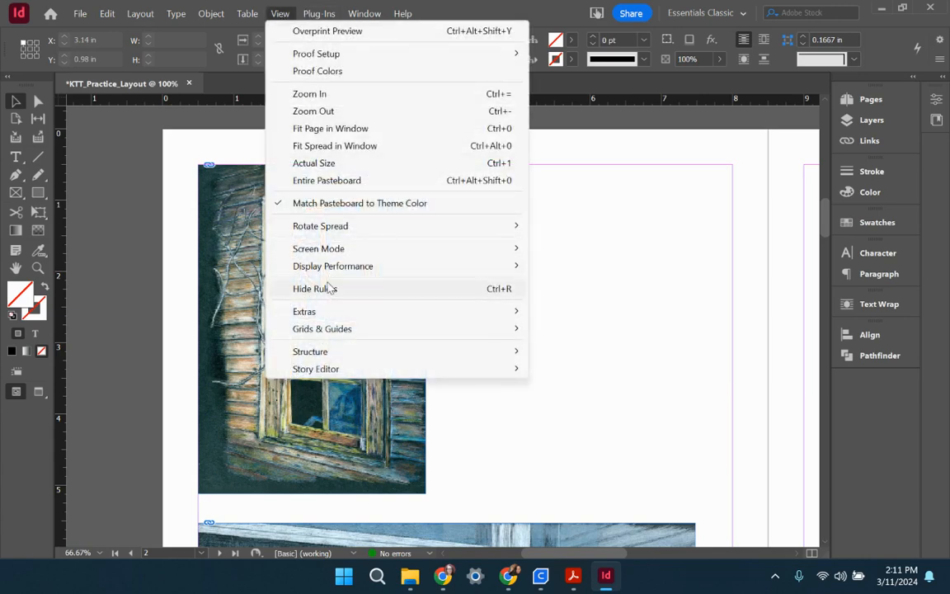
{"action": "mouse_move", "coordinate": [377, 270]}
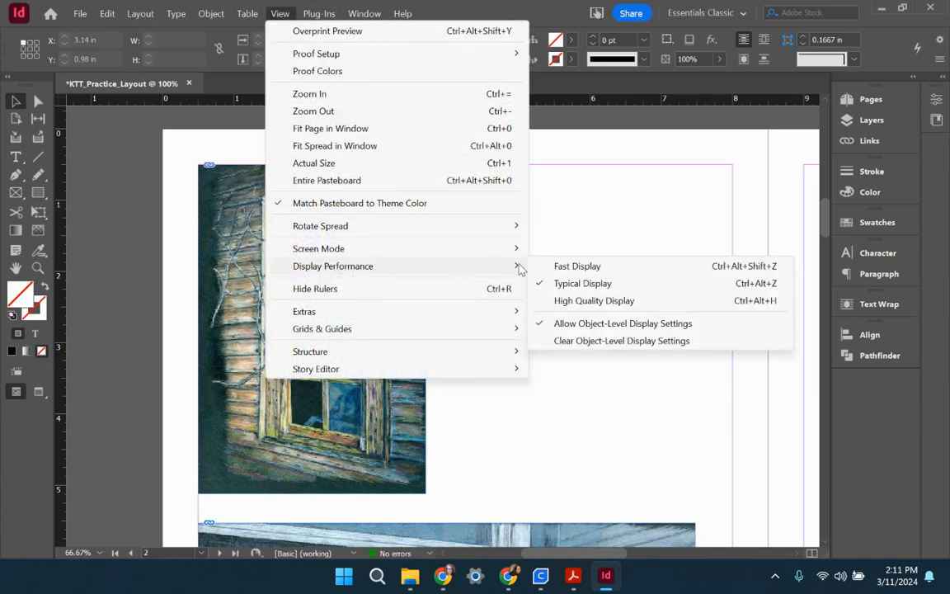
{"action": "left_click", "coordinate": [591, 301]}
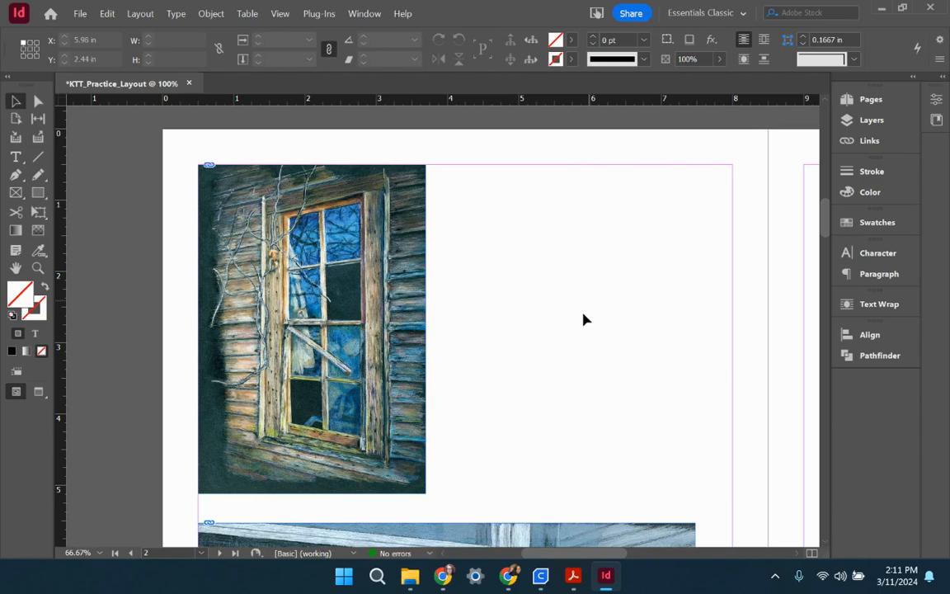
Examine the window image's detail on page 2 at high magnification, and return to an overview of the spreads
{"action": "key", "text": "ctrl+equal"}
{"action": "key", "text": "ctrl+equal"}
{"action": "key", "text": "ctrl+equal"}
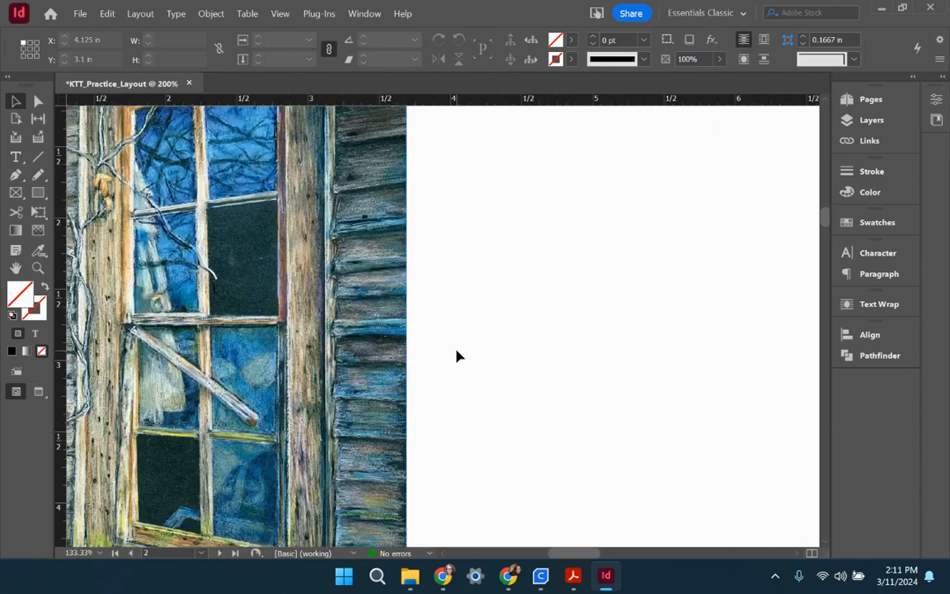
{"action": "key", "text": "ctrl+equal"}
{"action": "key", "text": "ctrl+equal"}
{"action": "key", "text": "ctrl+equal"}
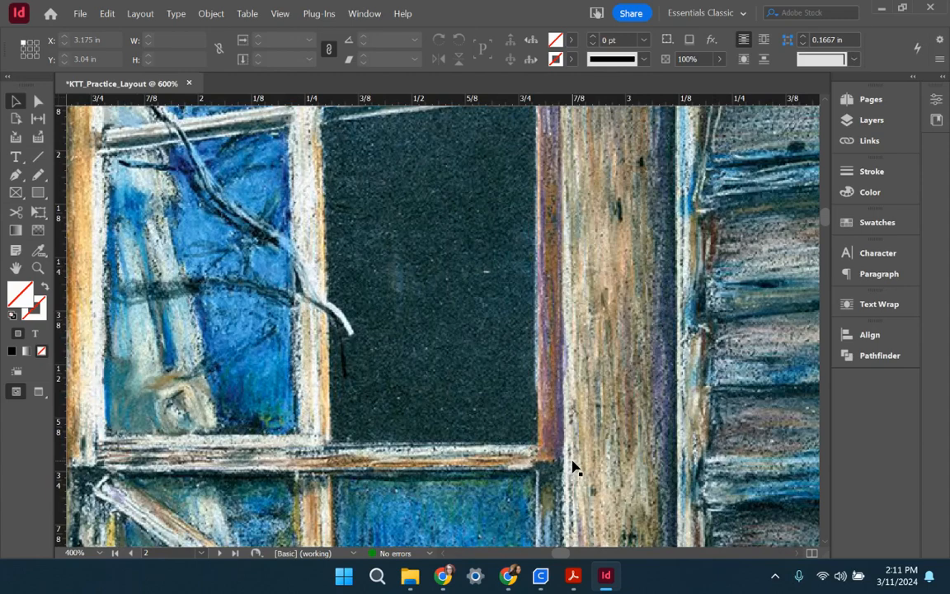
{"action": "left_click", "coordinate": [441, 325]}
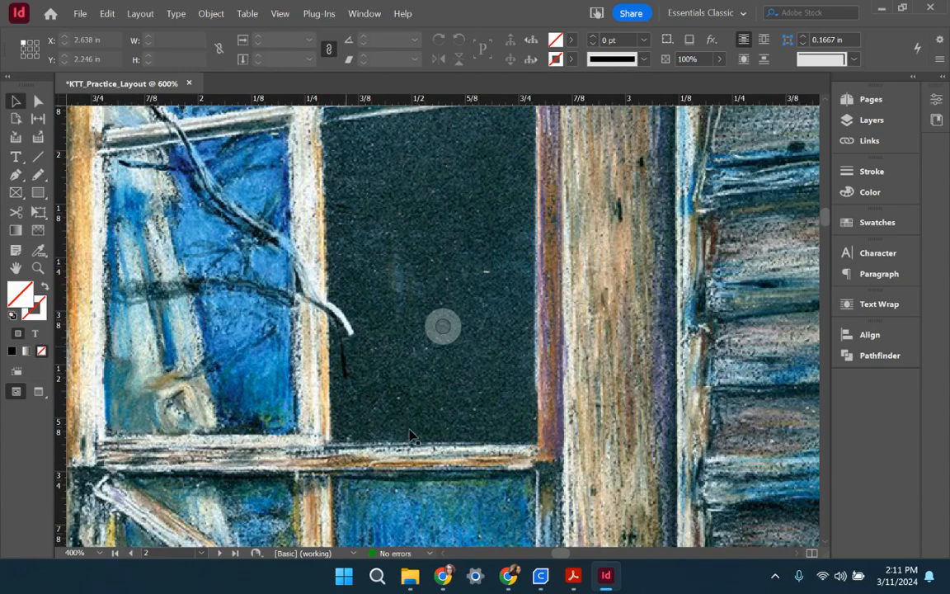
{"action": "scroll", "coordinate": [426, 375], "scroll_direction": "down", "scroll_amount": 4}
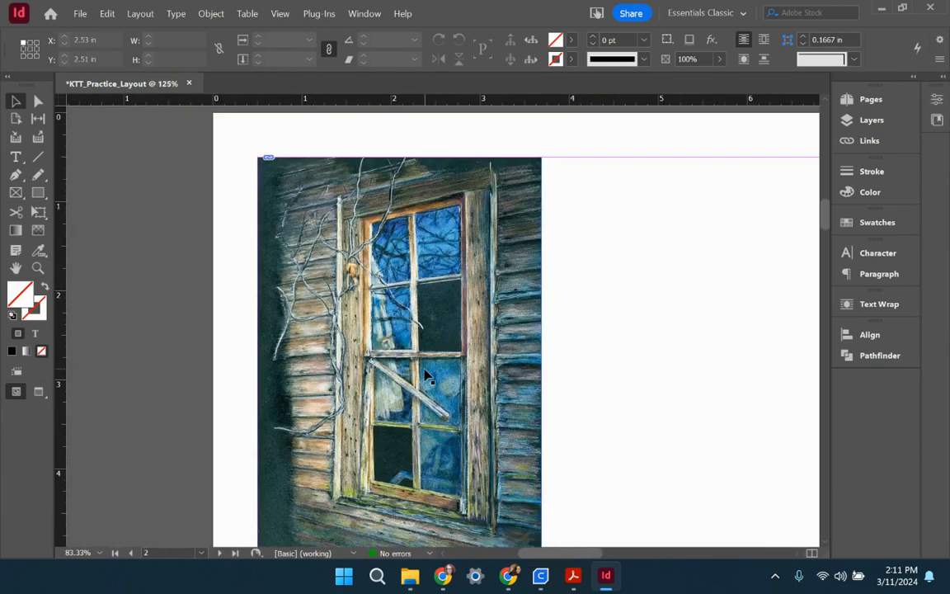
{"action": "left_click_drag", "start_coordinate": [533, 378], "coordinate": [349, 348]}
{"action": "scroll", "coordinate": [351, 353], "scroll_direction": "down", "scroll_amount": 2}
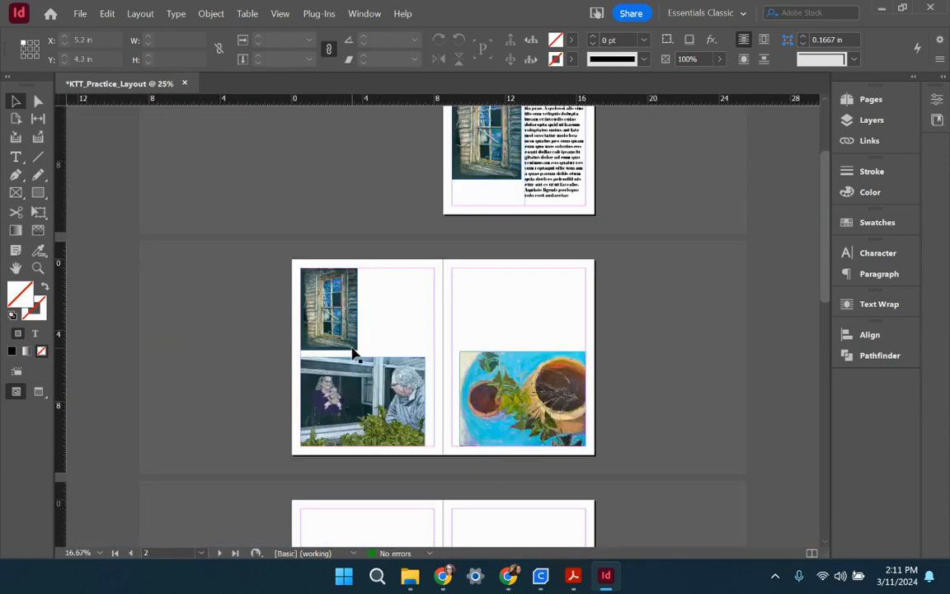
Start saving the document and create a new folder named Portfolio Layout inside Documents
{"action": "left_click", "coordinate": [79, 14]}
{"action": "left_click", "coordinate": [136, 119]}
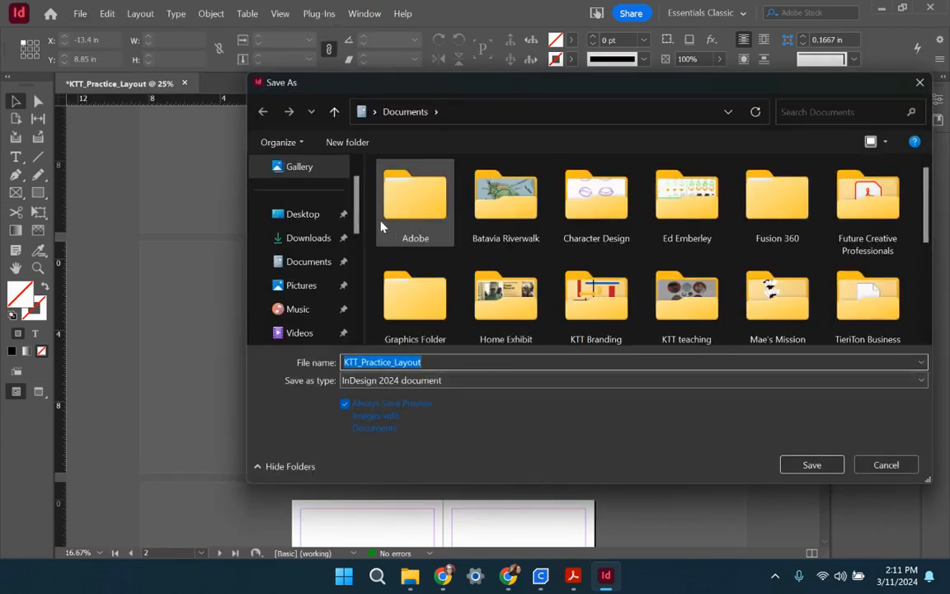
{"action": "left_click", "coordinate": [343, 143]}
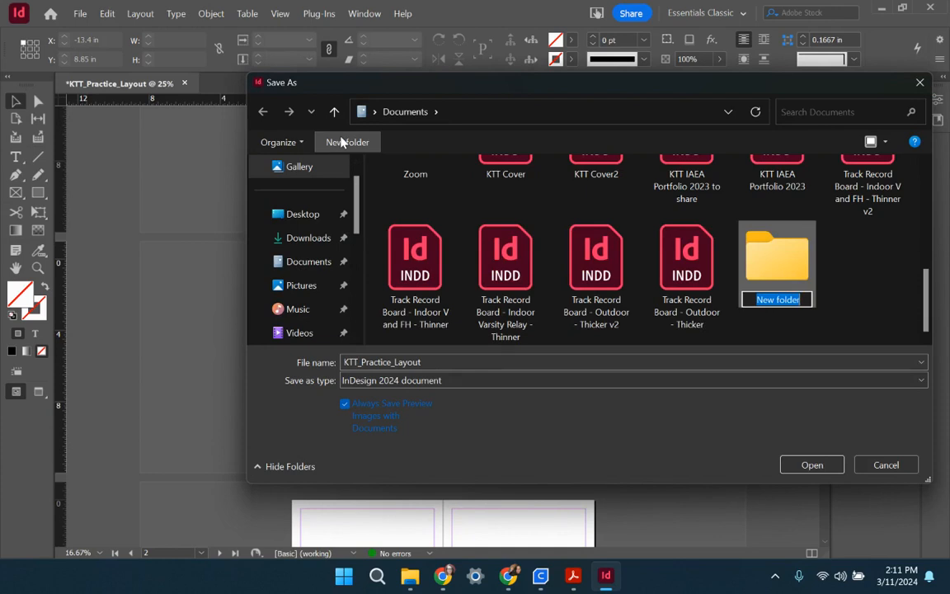
{"action": "type", "text": "Portfolio"}
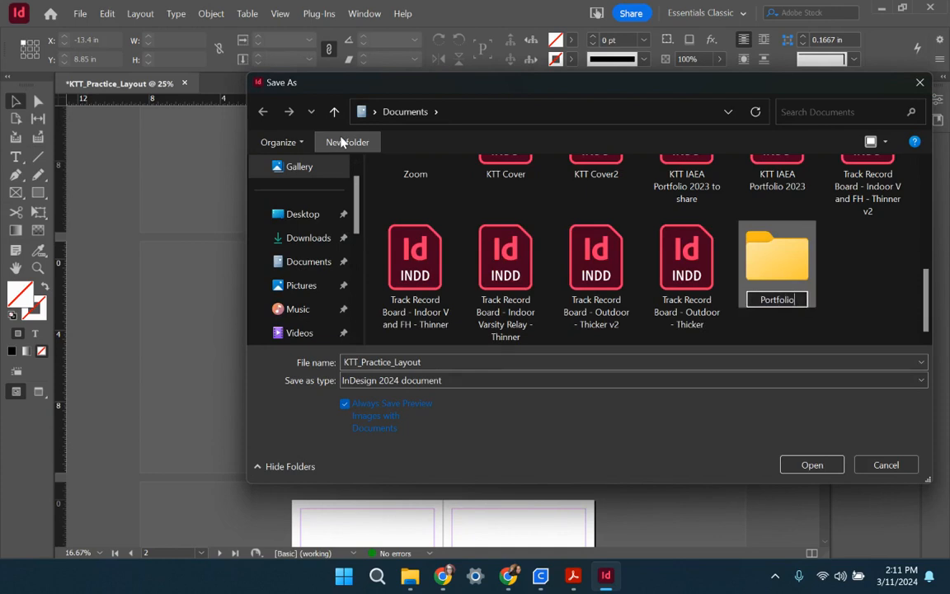
{"action": "type", "text": " Layout"}
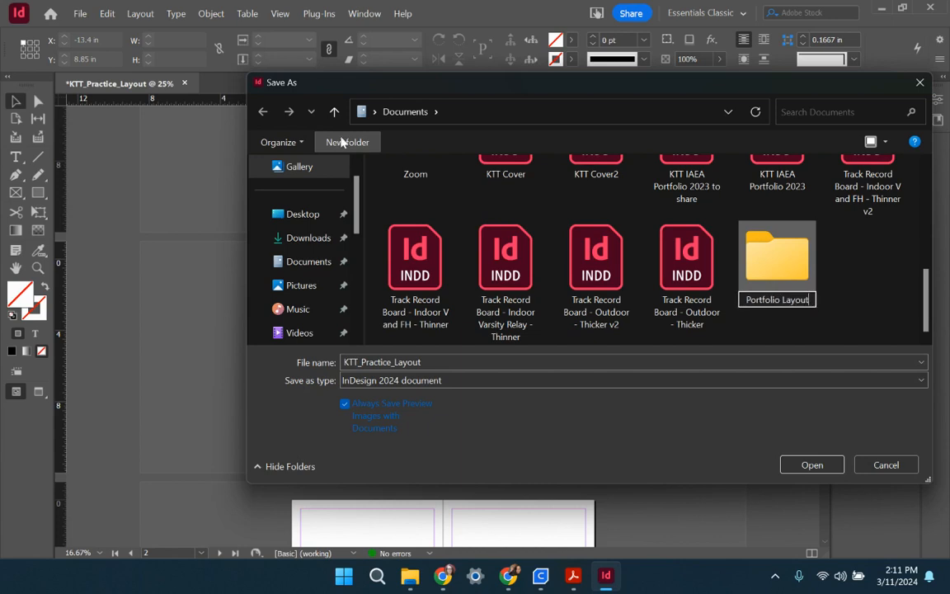
{"action": "key", "text": "Return"}
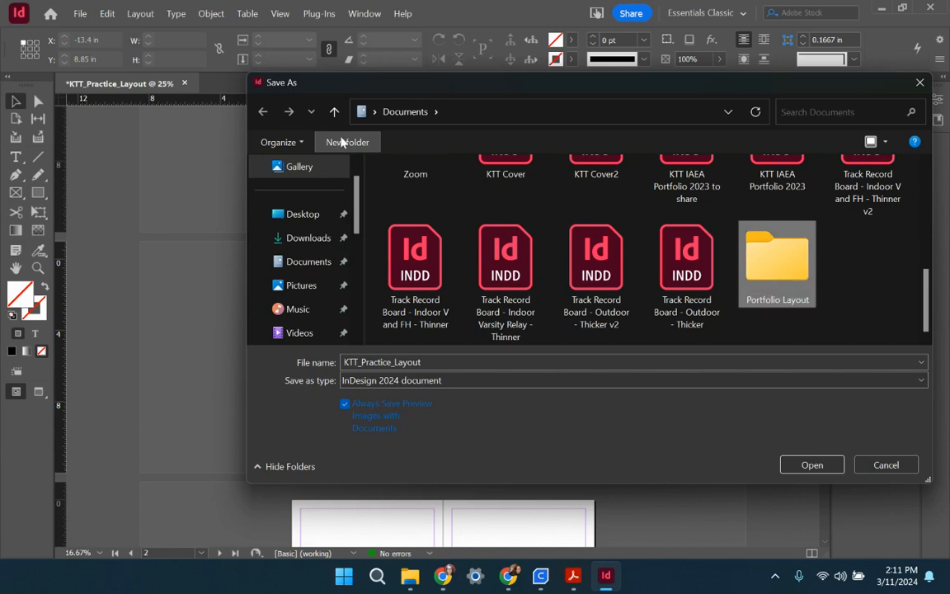
Save the layout as the InDesign 2024 document KTT_Practice_Layout inside the Portfolio Layout folder
{"action": "double_click", "coordinate": [742, 248]}
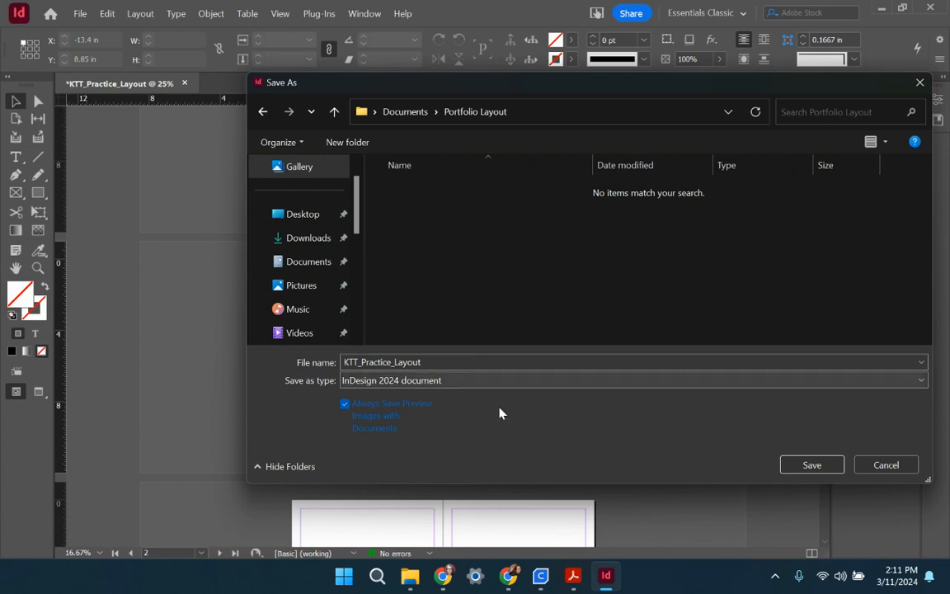
{"action": "left_click", "coordinate": [804, 470]}
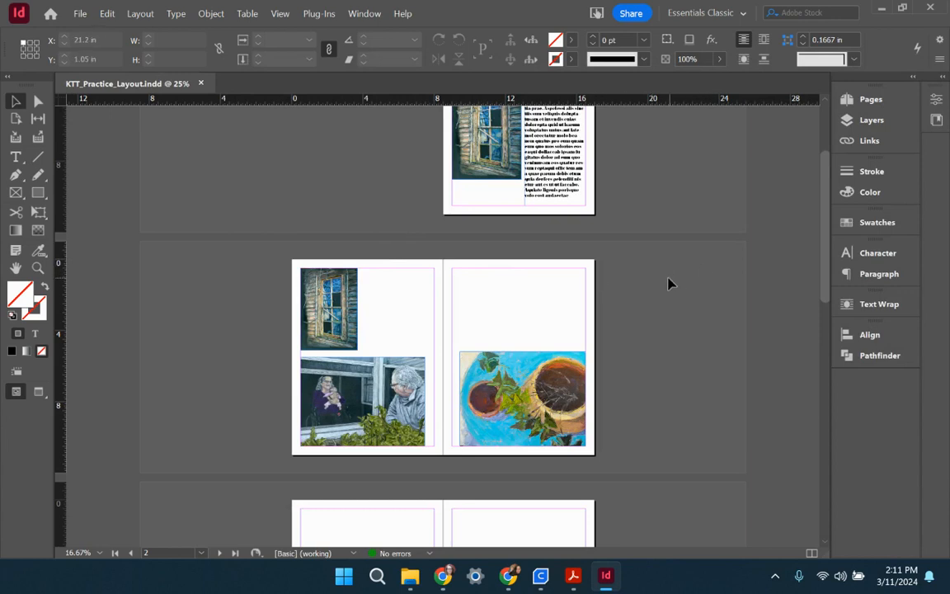
{"action": "scroll", "coordinate": [668, 280], "scroll_direction": "up", "scroll_amount": 3}
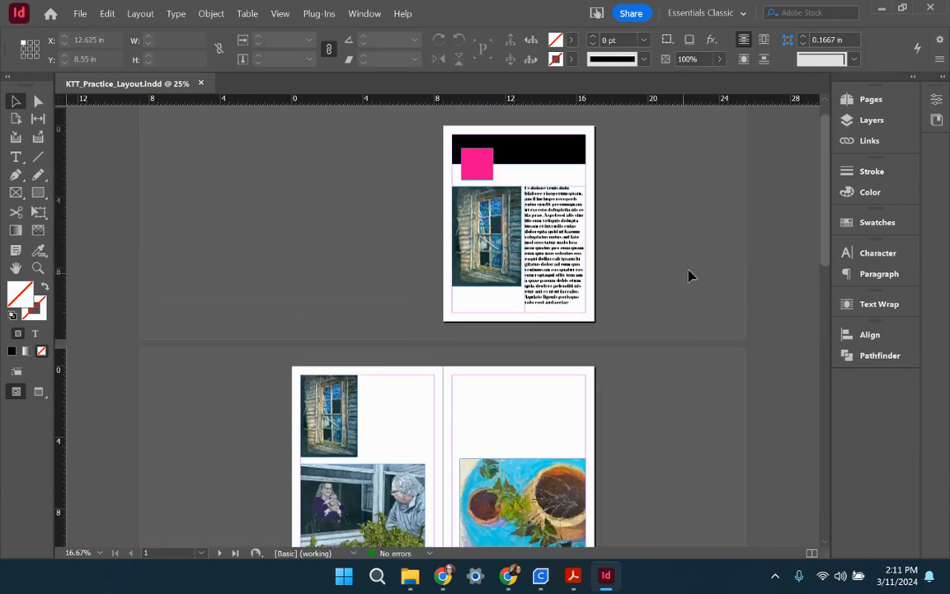